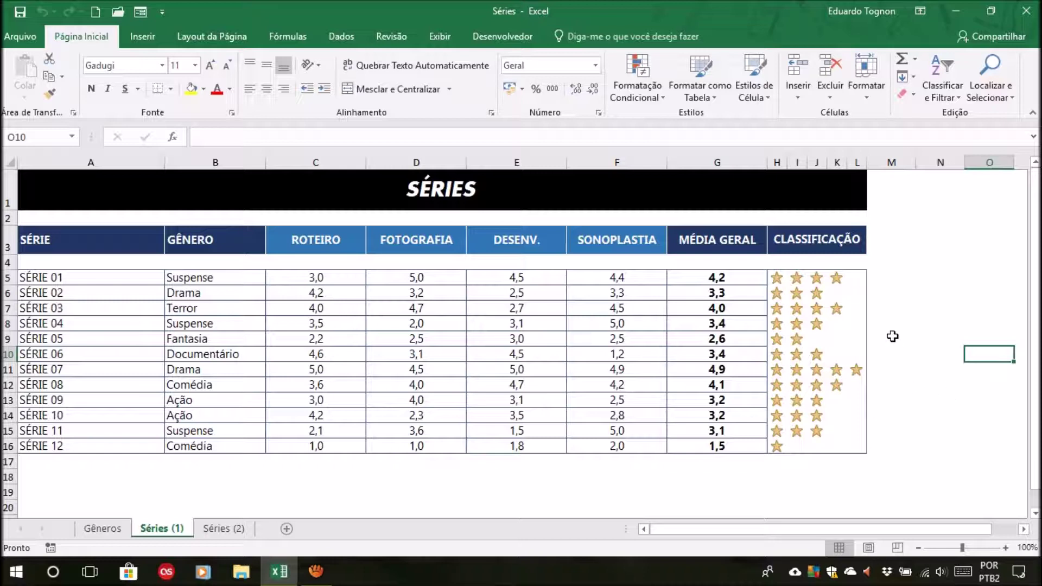
Step: Inspect the star formulas in H5–L5 against the G5 average on Séries (1)
left_click(857, 279)
left_click(776, 278)
left_click(893, 277)
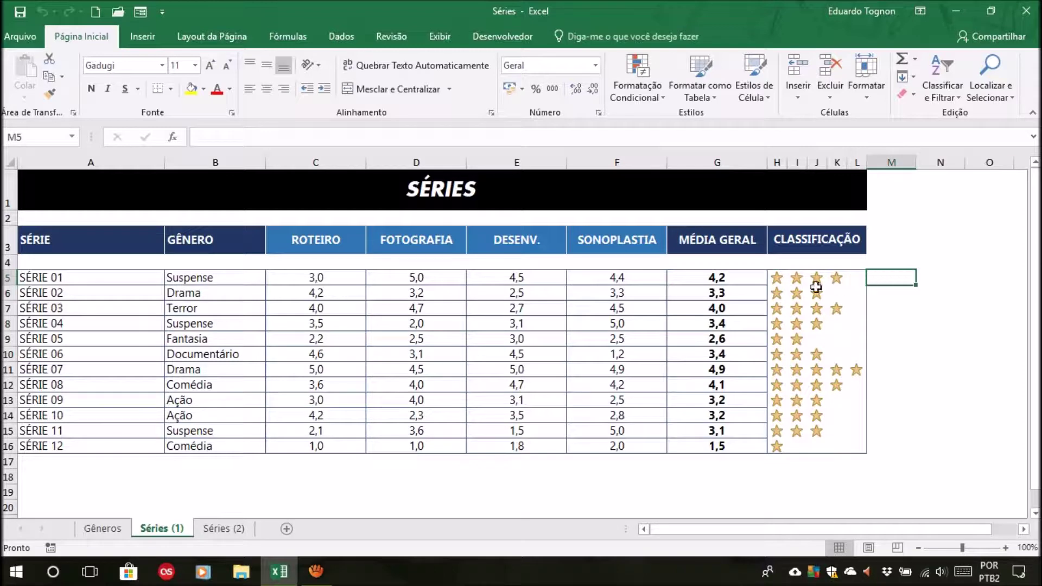
left_click(860, 276)
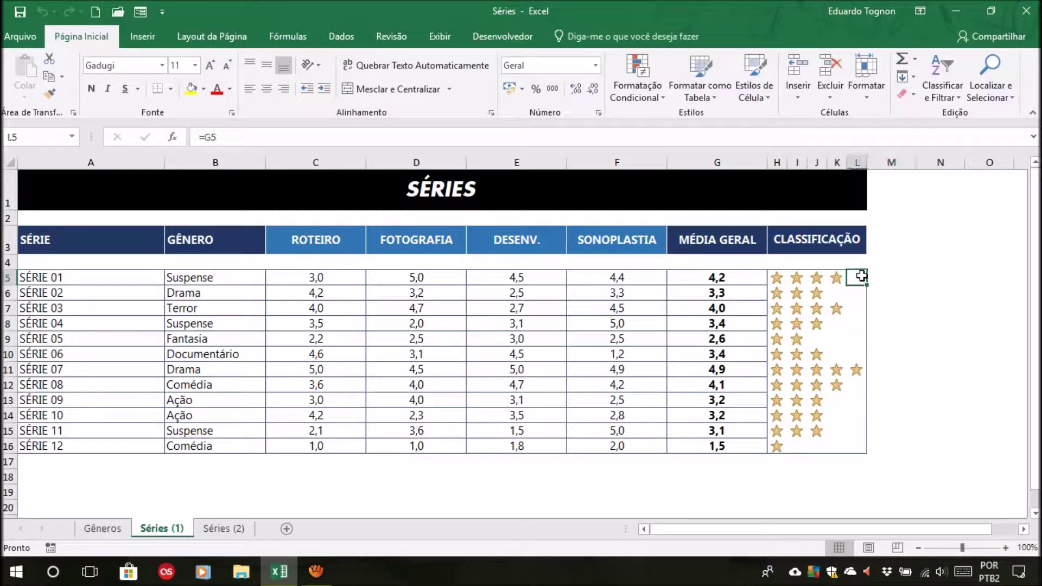
left_click(733, 276)
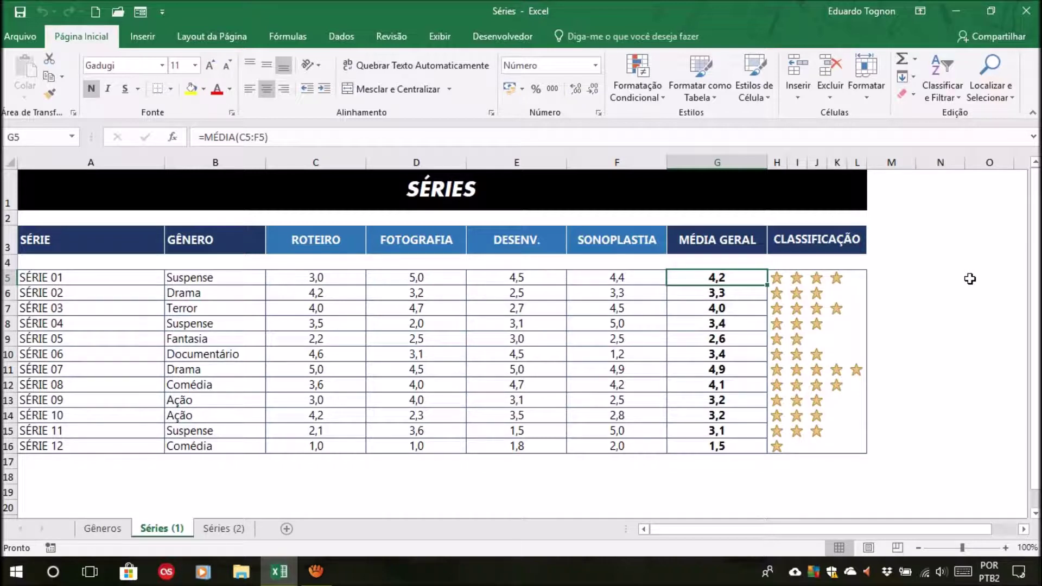
left_click(861, 279)
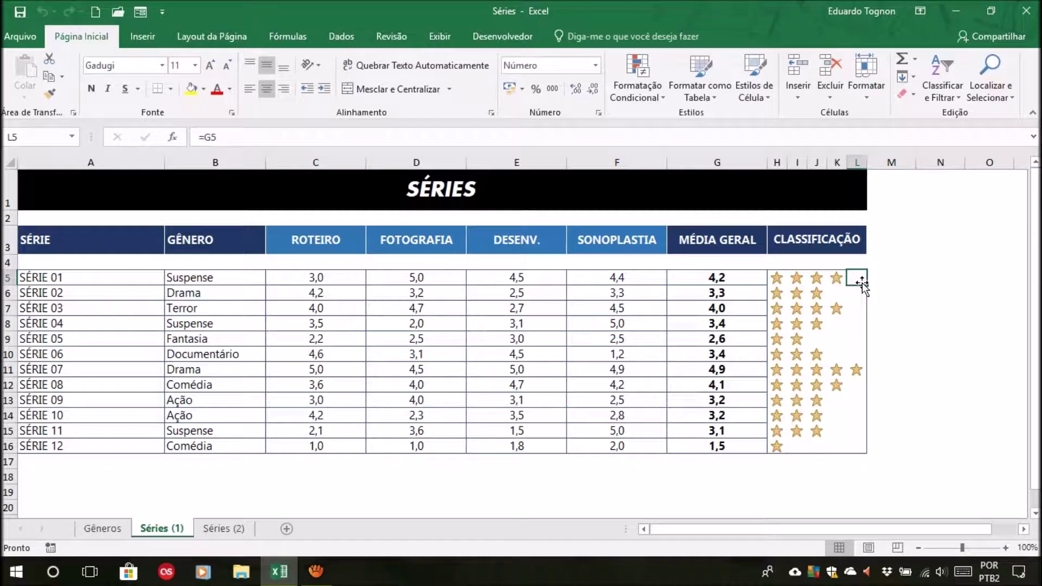
left_click(784, 281)
left_click(796, 278)
left_click(819, 278)
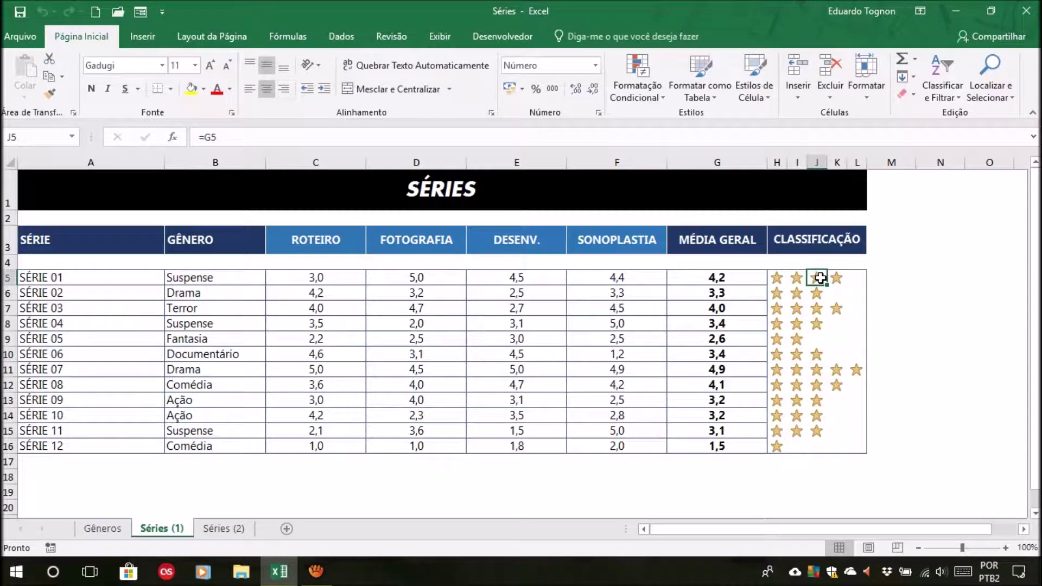
left_click(855, 278)
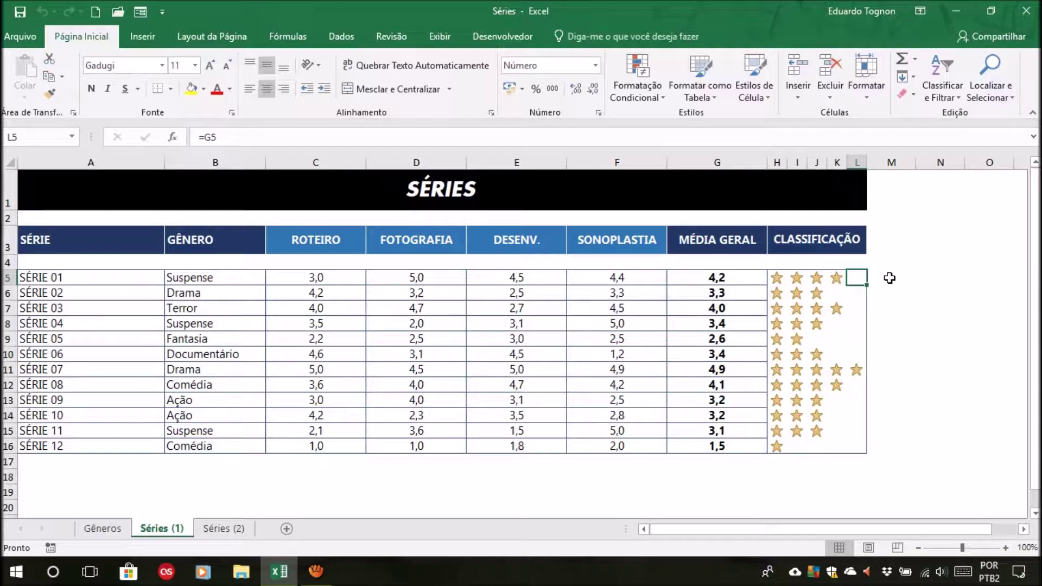
left_click(838, 295)
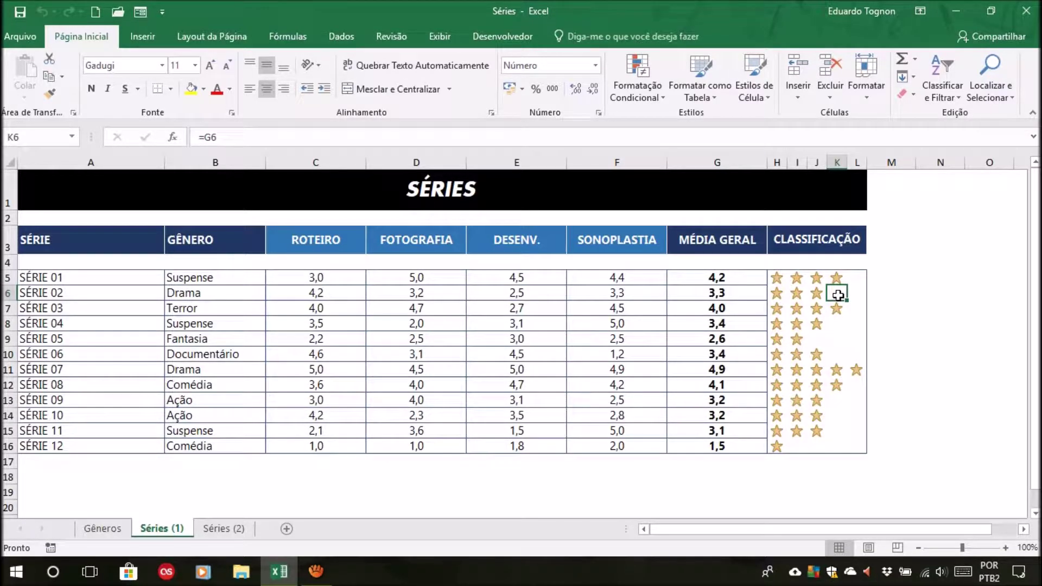
left_click(742, 277)
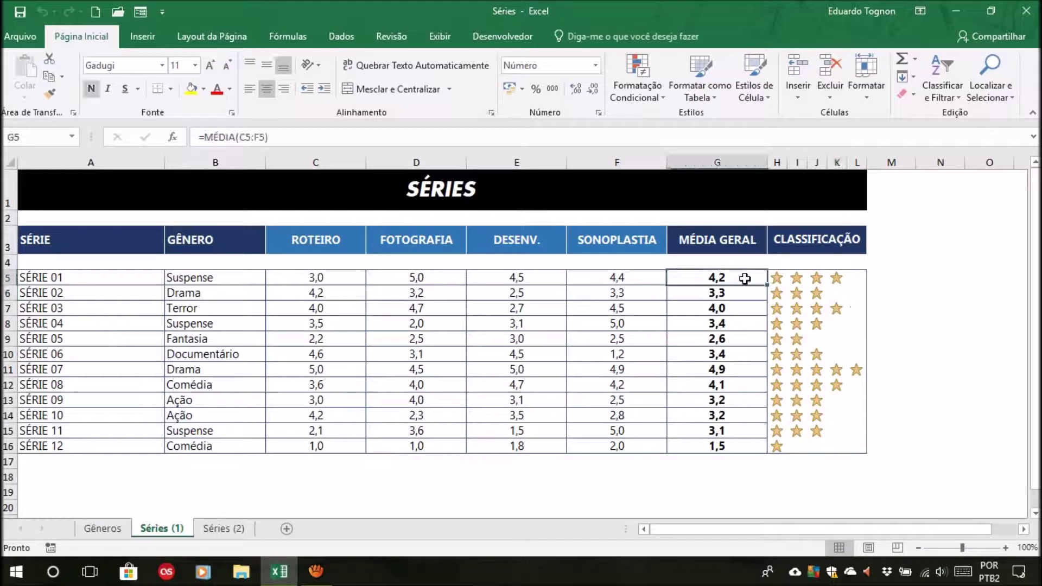
left_click(836, 279)
Step: Check the averages and star cells for rows 6, 8 and 9, then recheck row 5
left_click(744, 293)
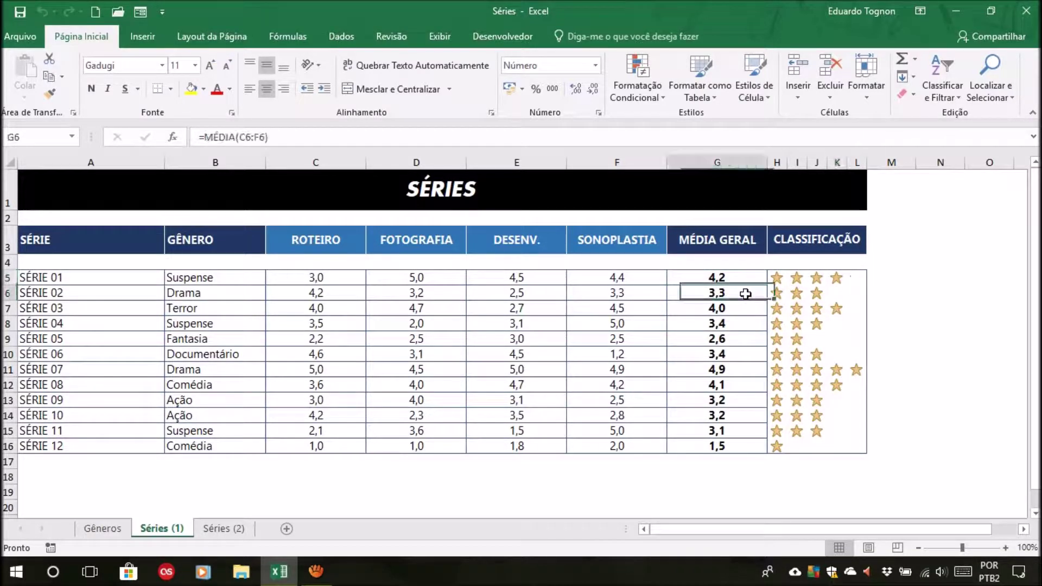
left_click(825, 291)
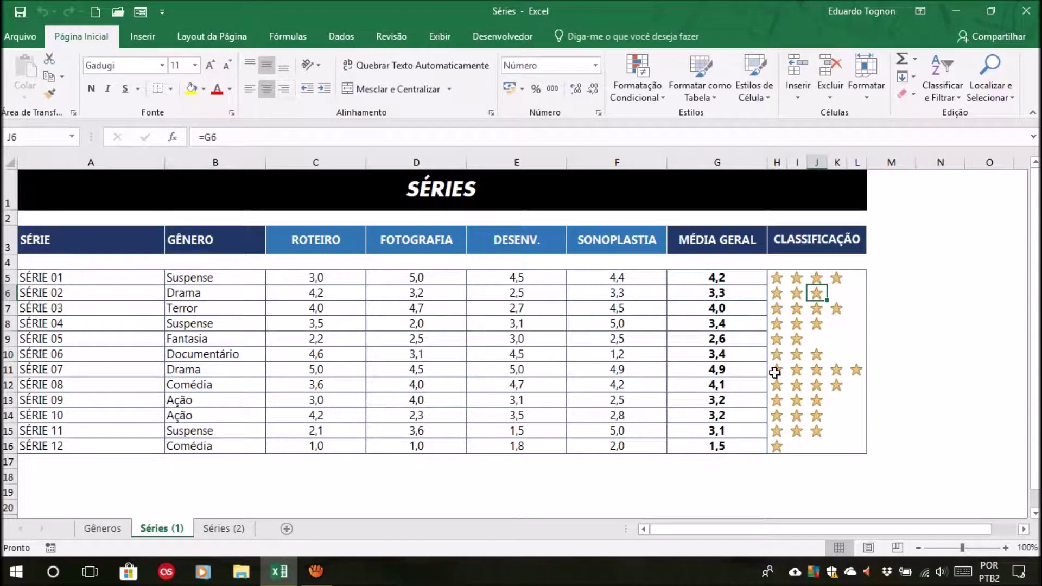
left_click(733, 323)
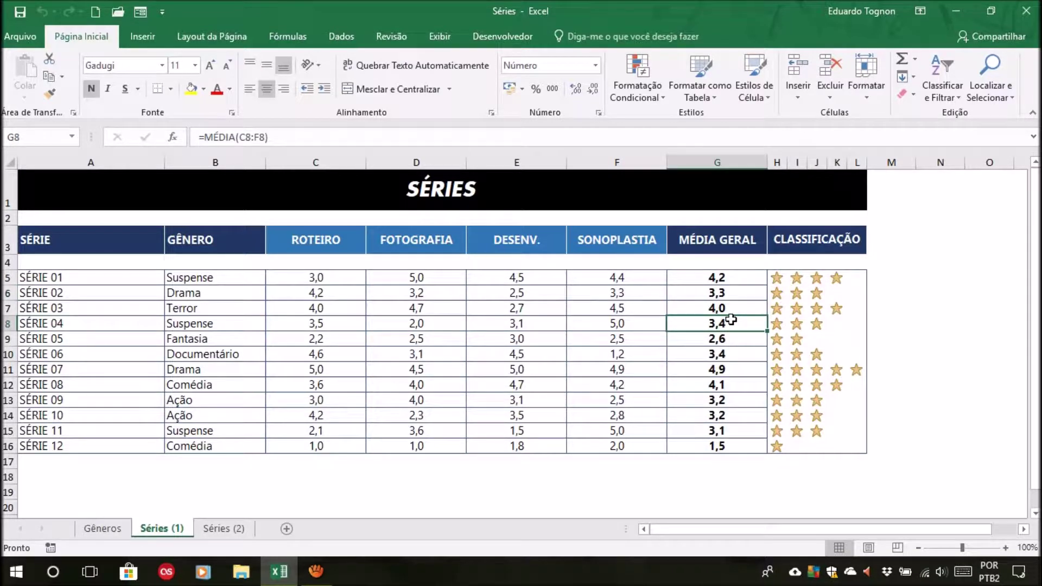
left_click(821, 325)
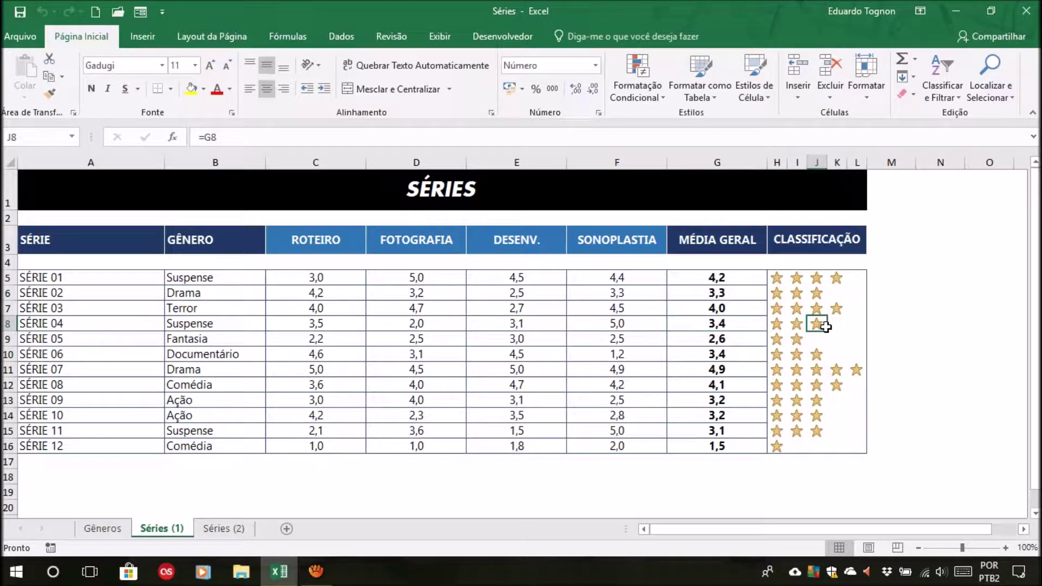
left_click(743, 344)
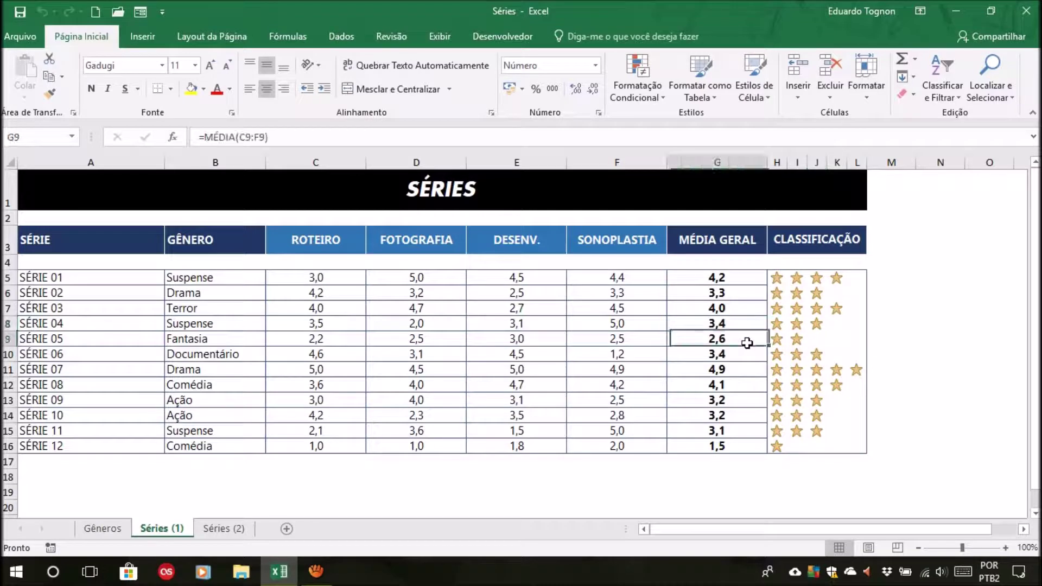
left_click(779, 340)
left_click(809, 335)
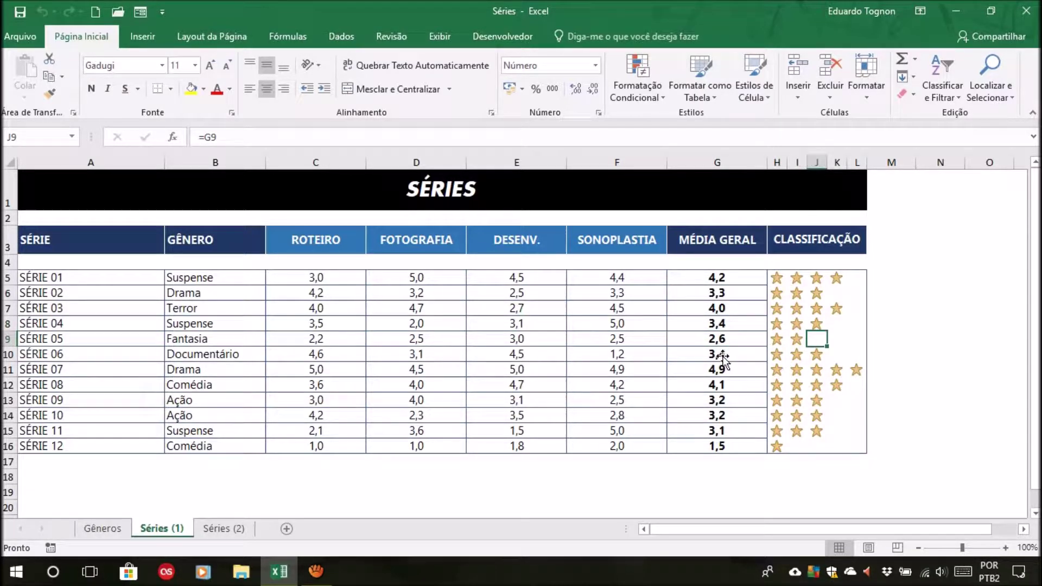
left_click(874, 365)
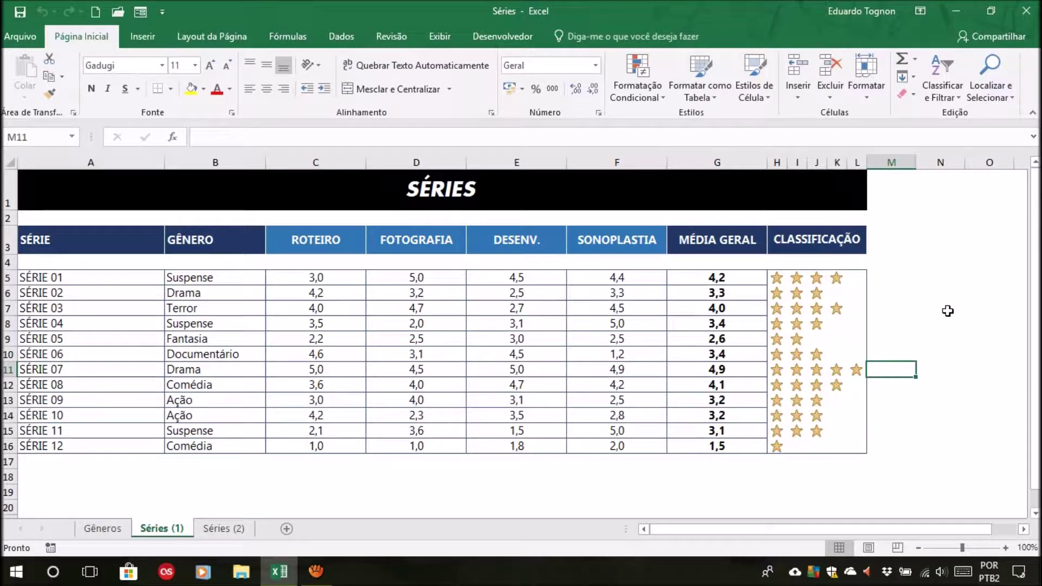
left_click(837, 278)
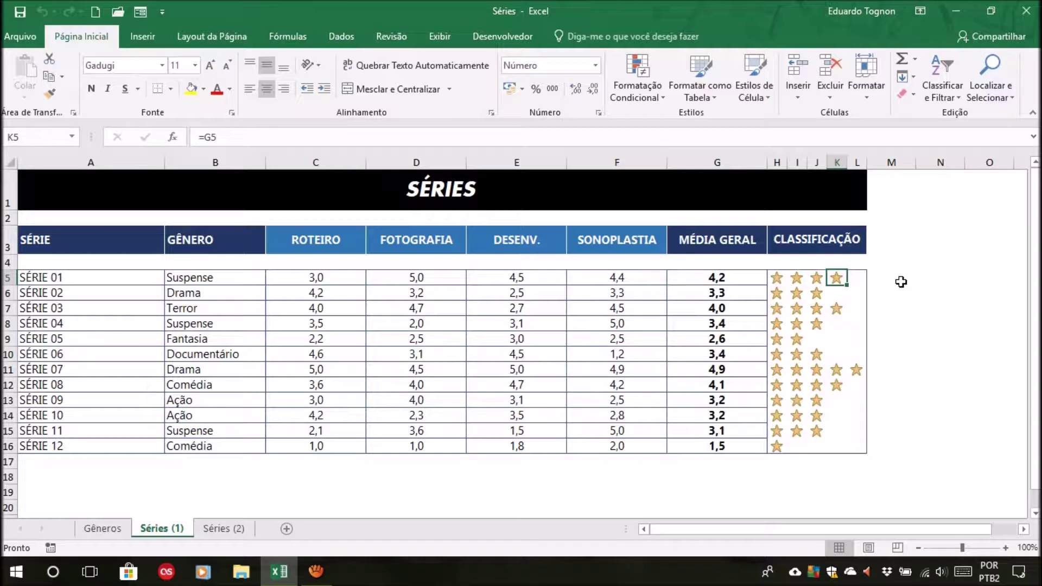
left_click(777, 278)
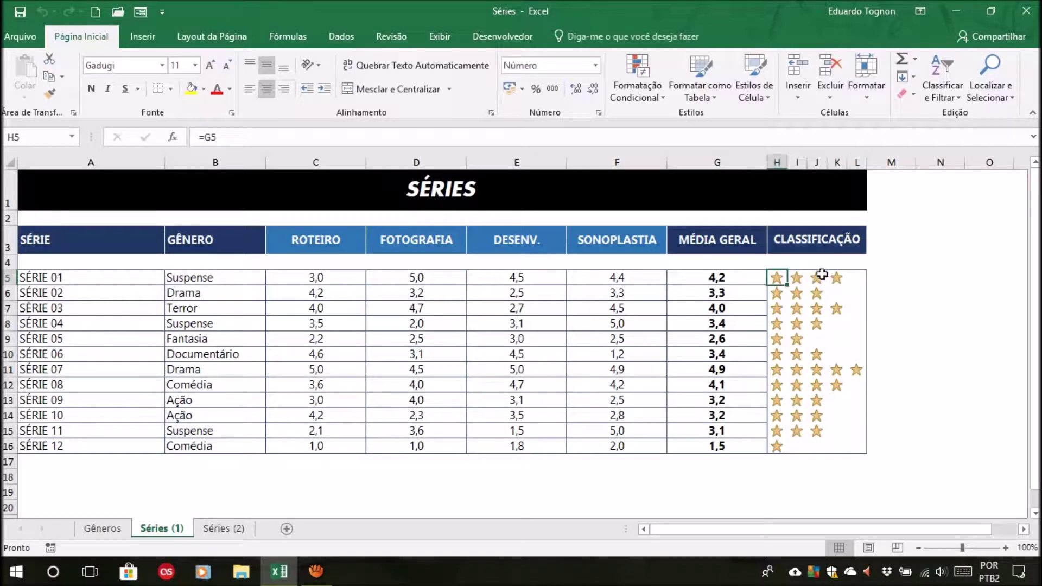
left_click(838, 278)
left_click(857, 278)
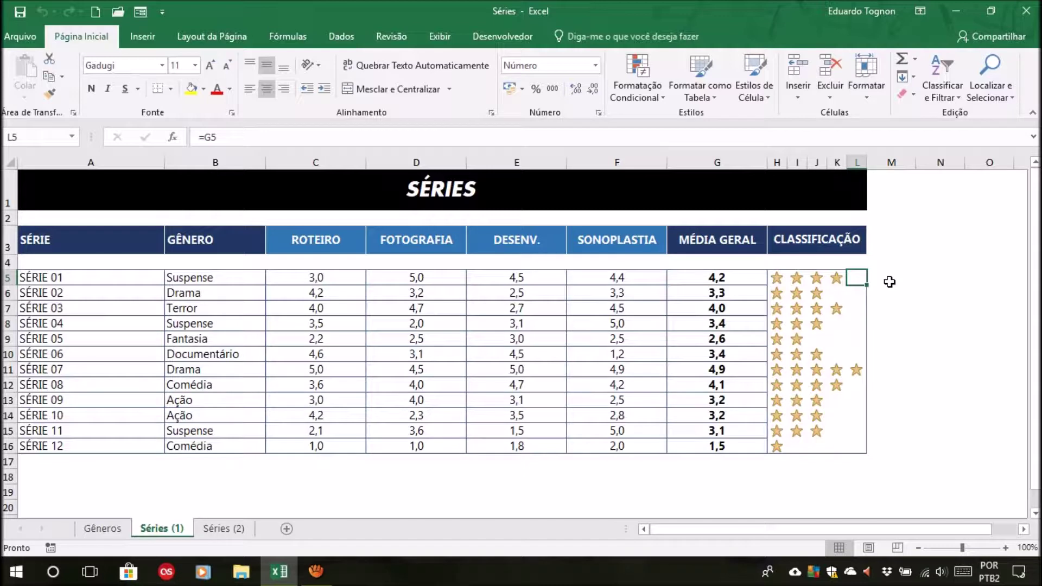
left_click(885, 338)
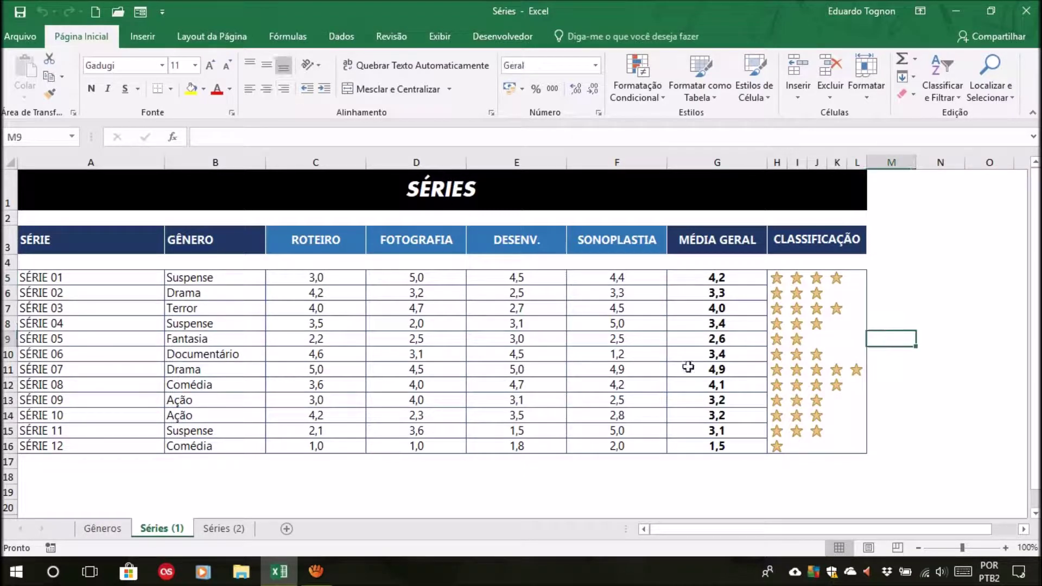
Step: Flip between the Séries (1) and Séries (2) sheets, finishing on Séries (2)
left_click(203, 530)
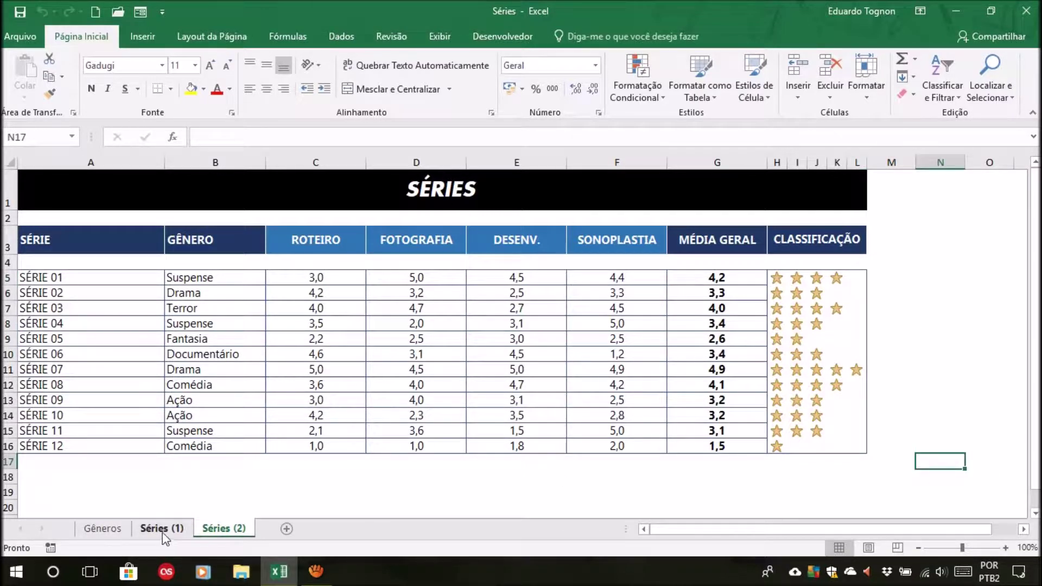
left_click(162, 529)
left_click(211, 531)
left_click(146, 528)
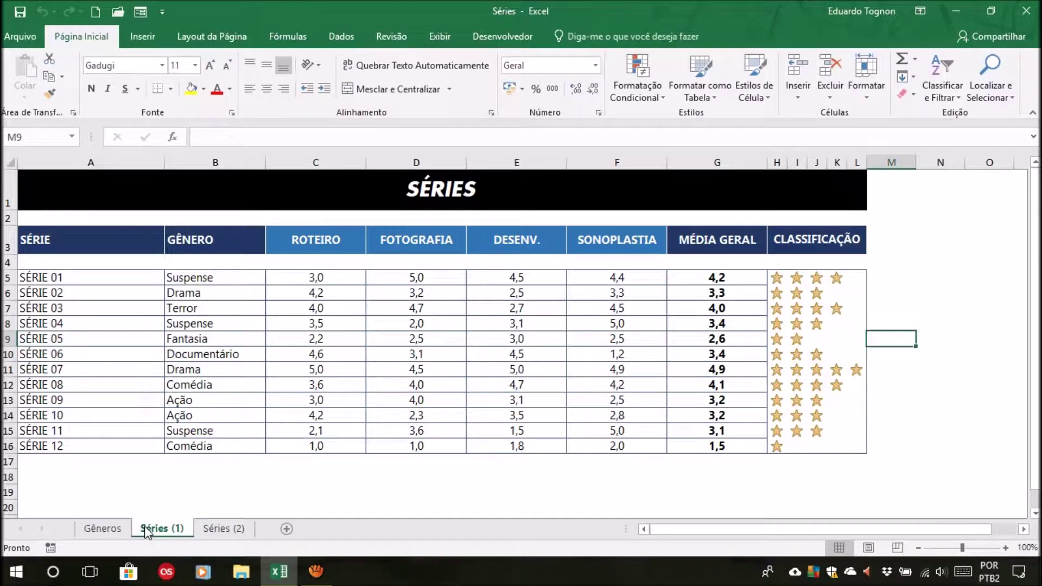
left_click(208, 530)
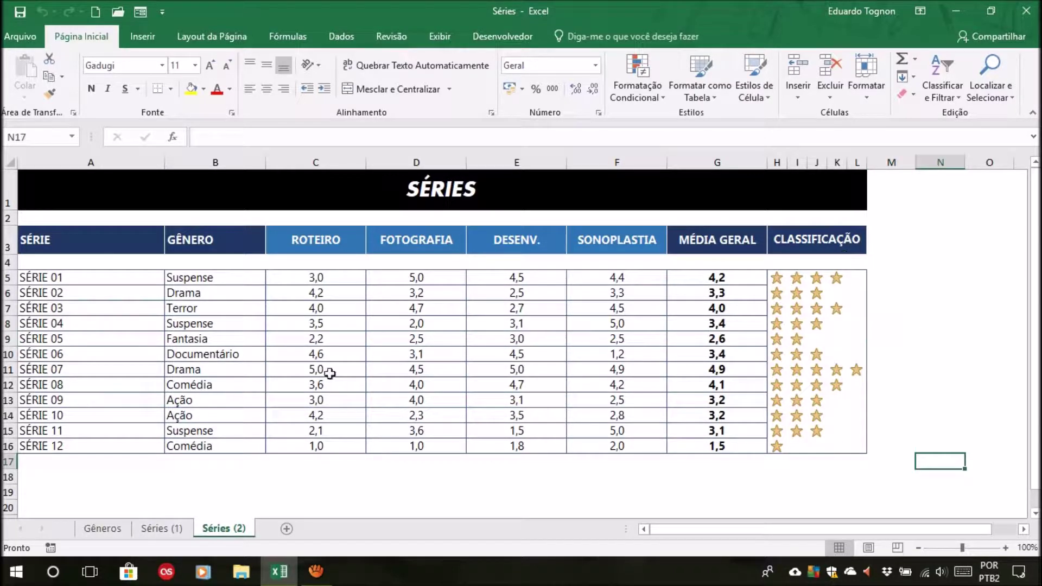
left_click(156, 524)
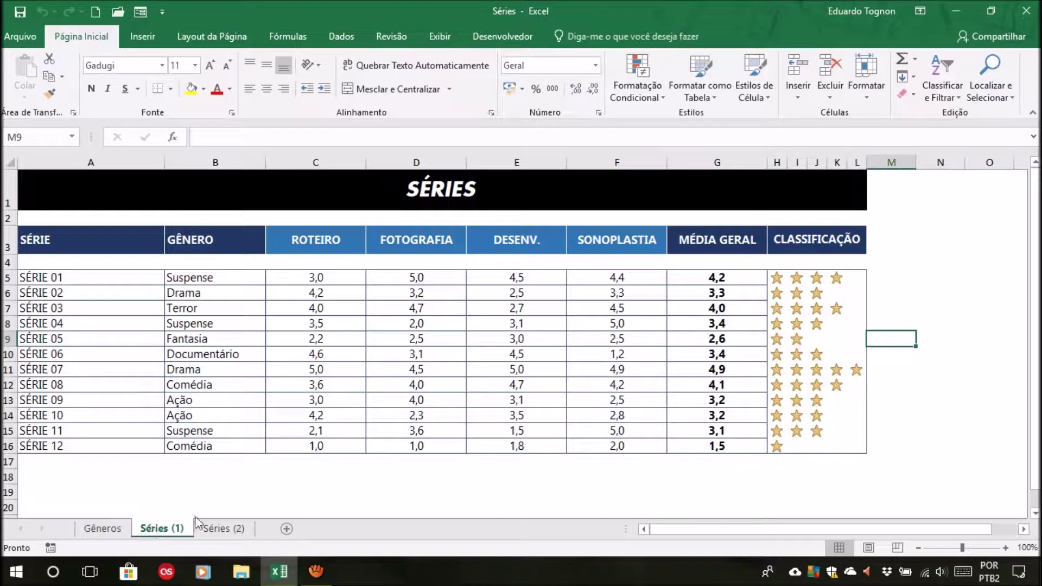
left_click(779, 279)
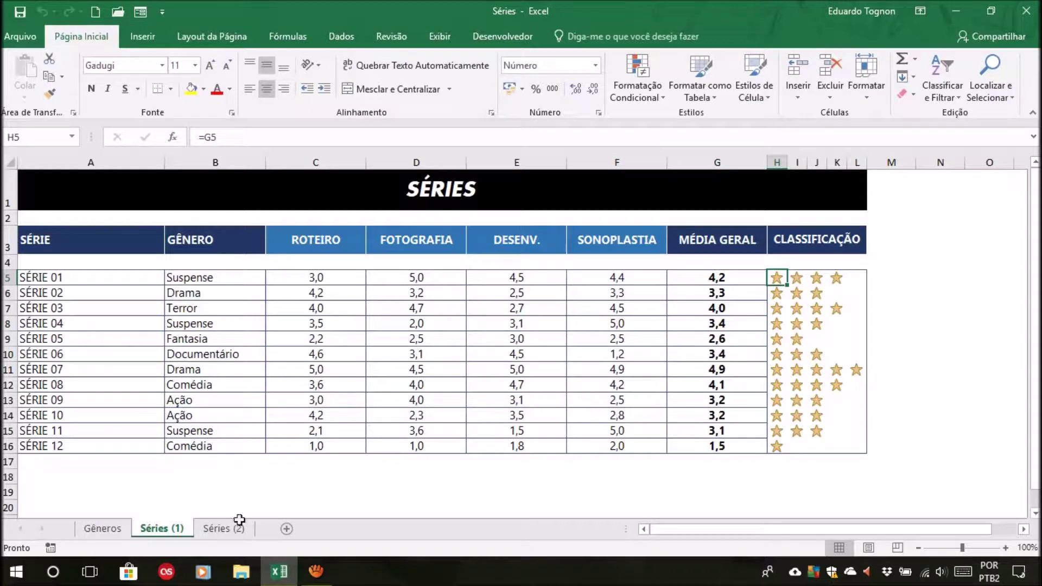
left_click(234, 528)
left_click(908, 310)
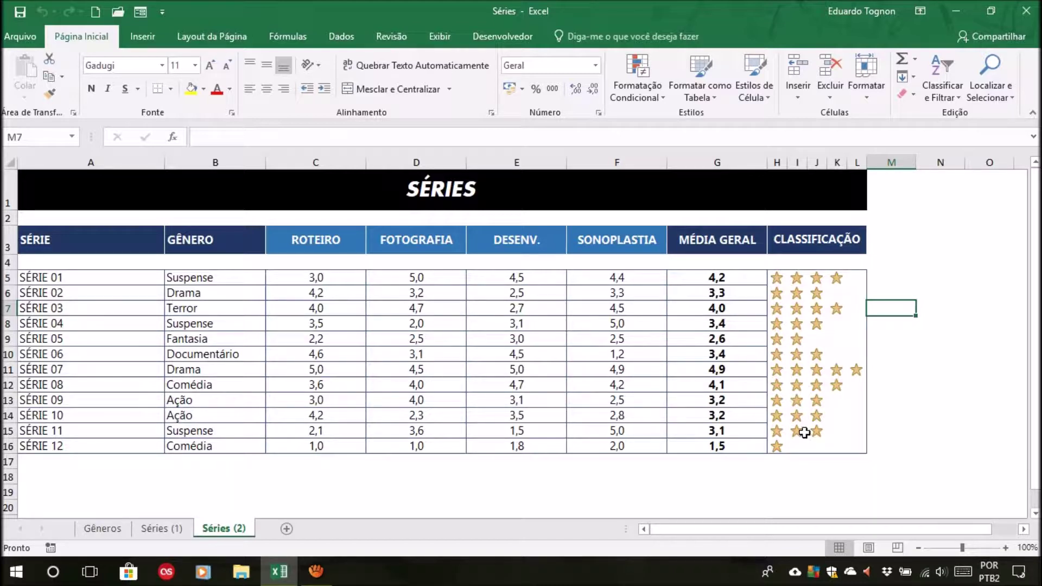
left_click(782, 276)
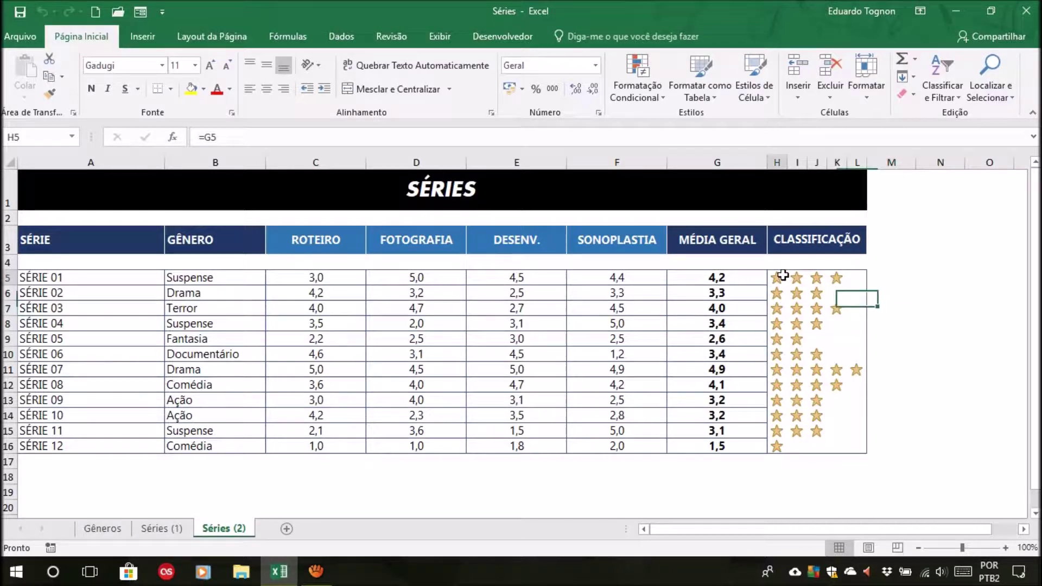
left_click(779, 161)
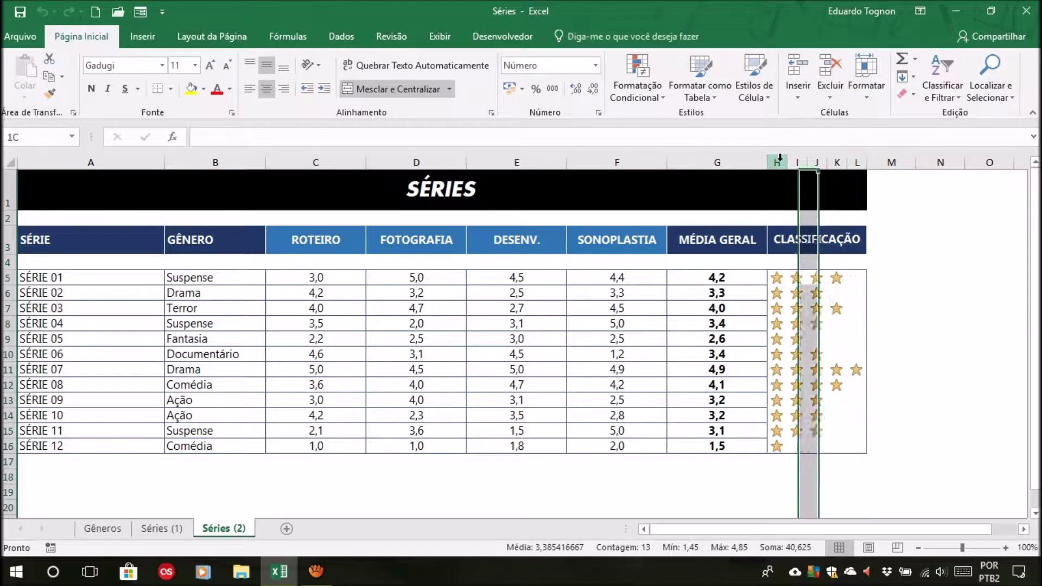
left_click(955, 202)
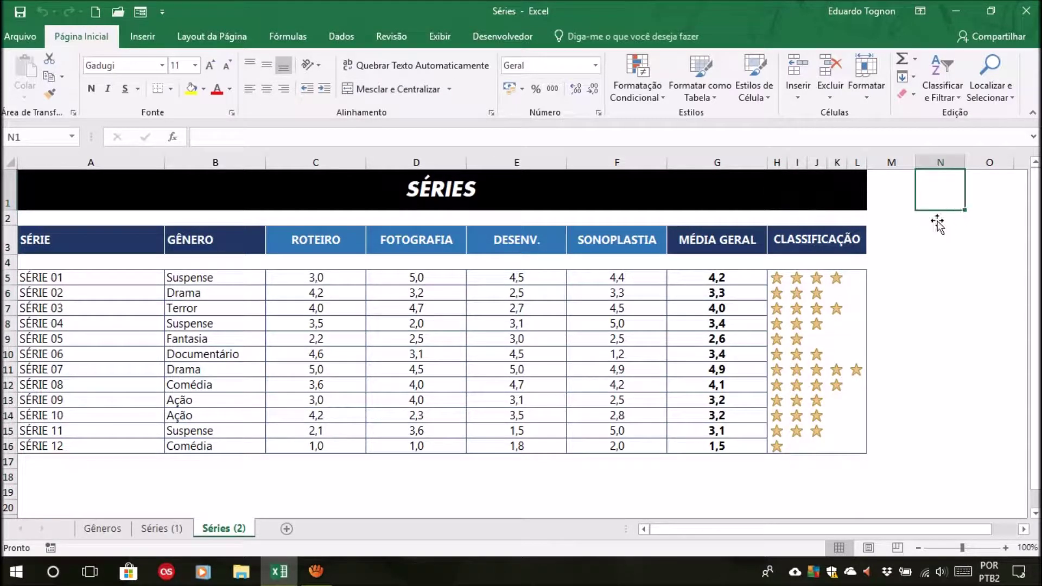
left_click(729, 276)
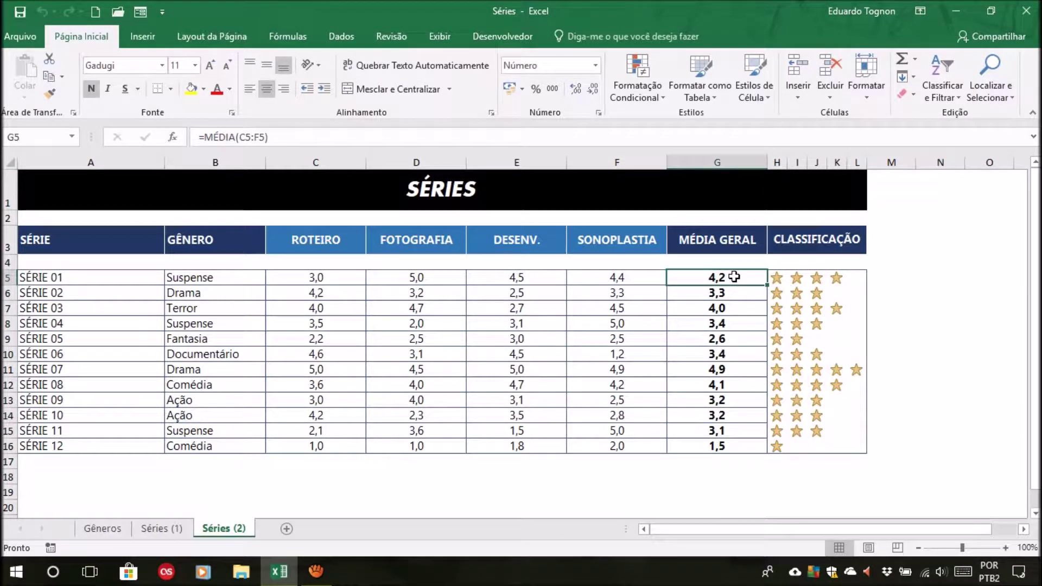
left_click(788, 277)
left_click(814, 277)
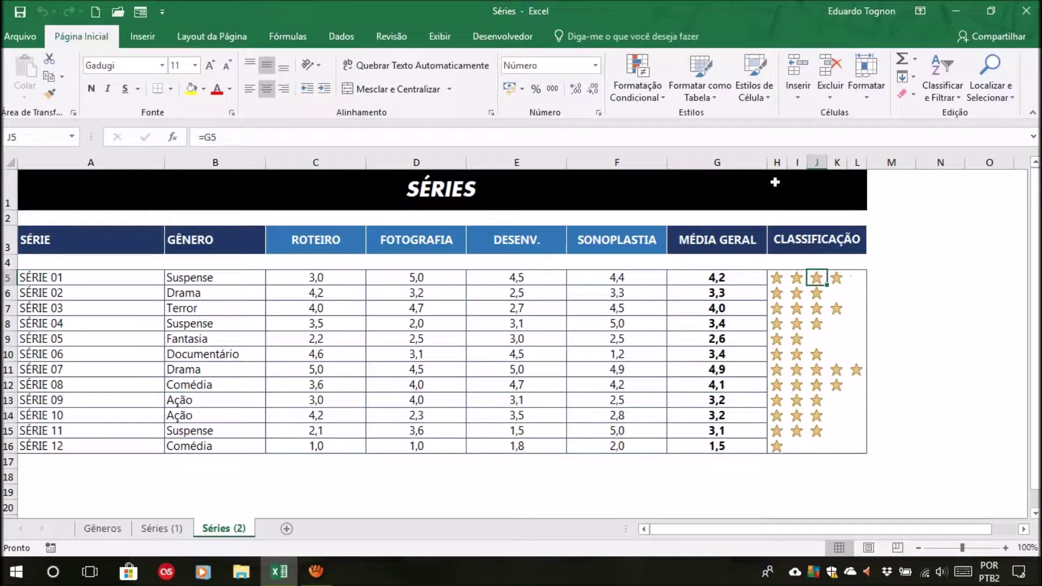
left_click(779, 162)
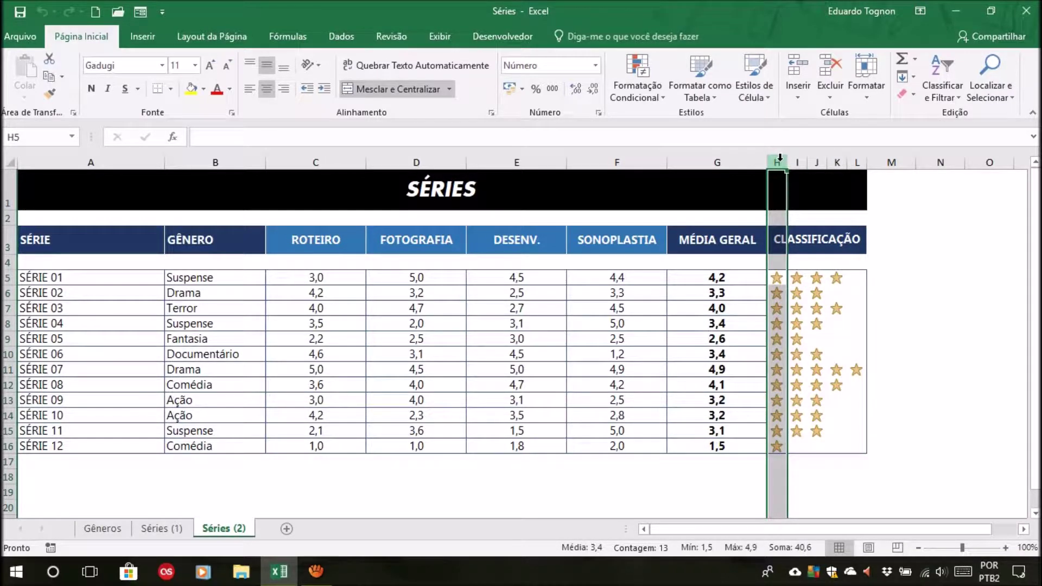
left_click(802, 159)
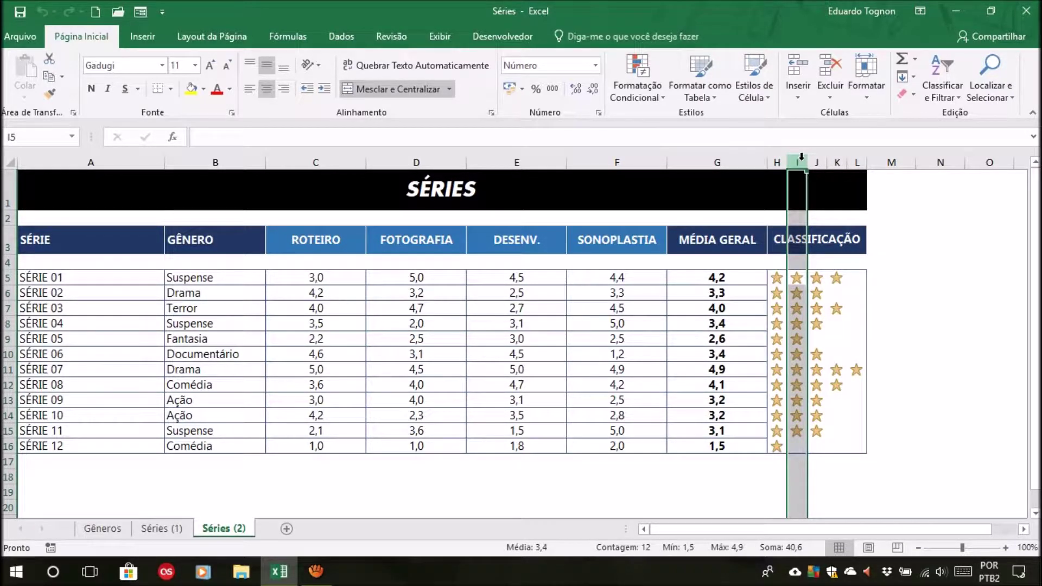
left_click(816, 159)
left_click(837, 158)
left_click(859, 158)
left_click(949, 231)
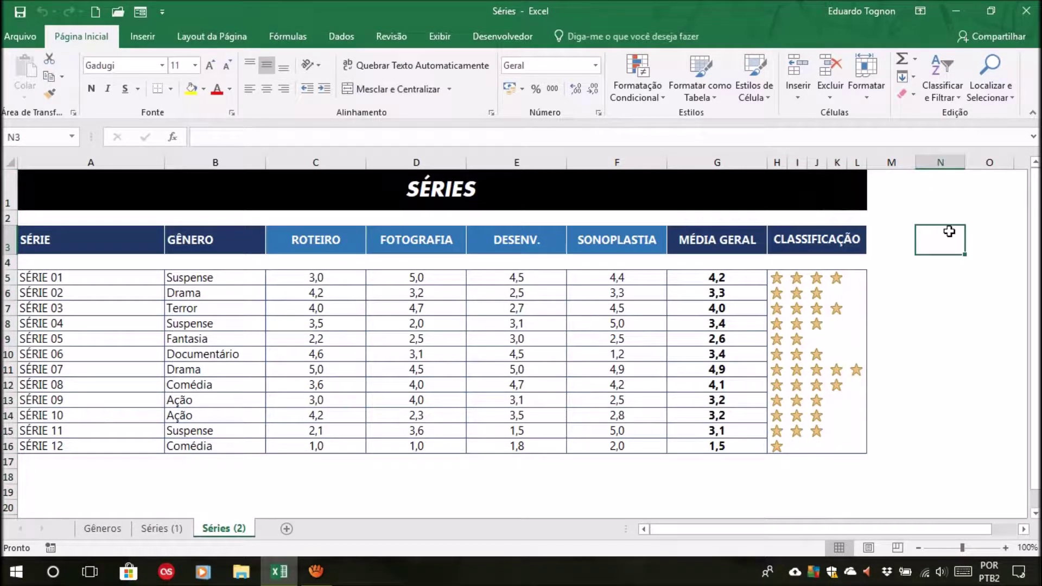
left_click(836, 276)
left_click(748, 282)
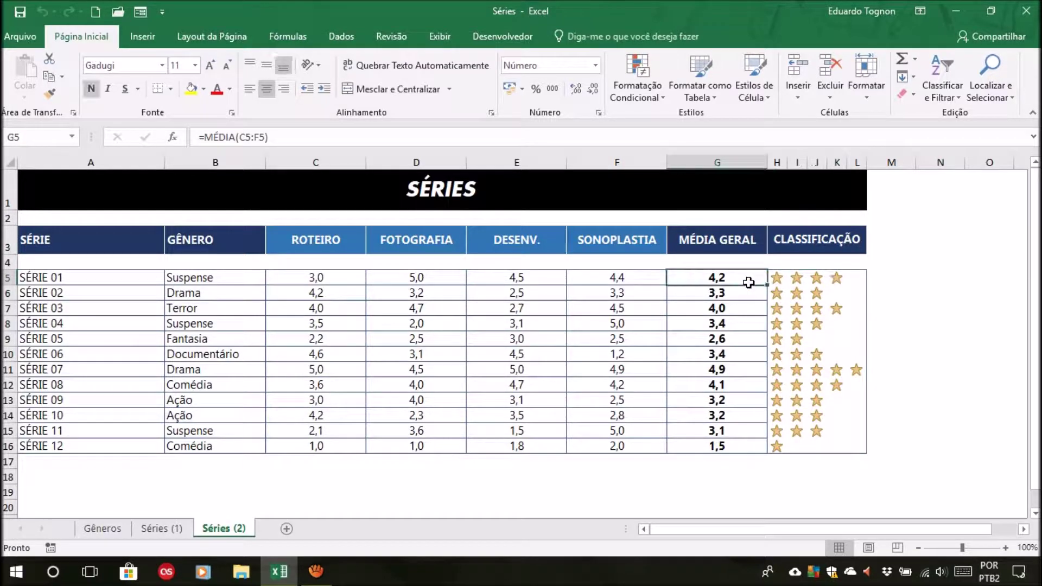
left_click(837, 276)
left_click(860, 277)
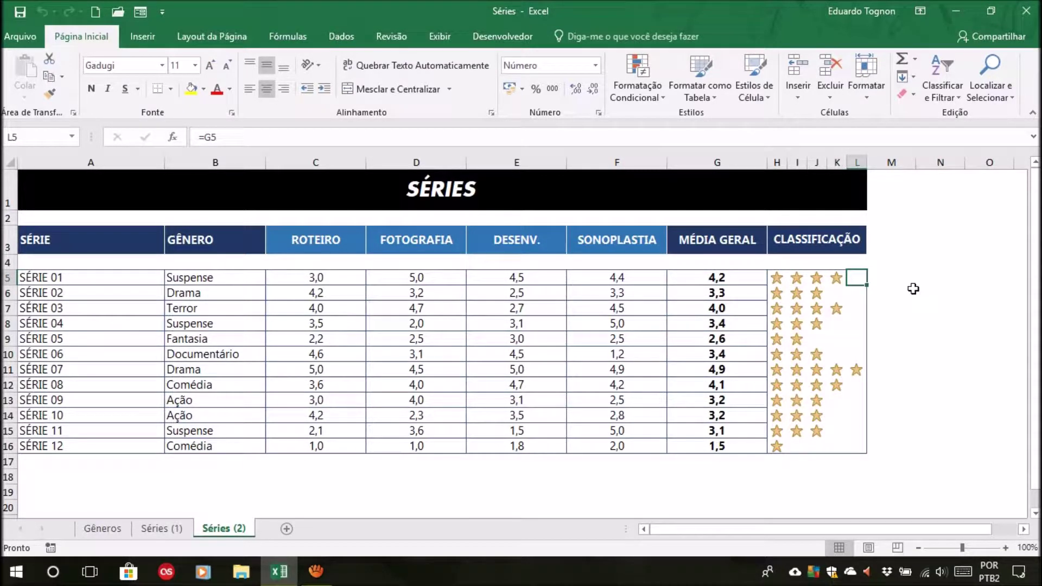
left_click(774, 276)
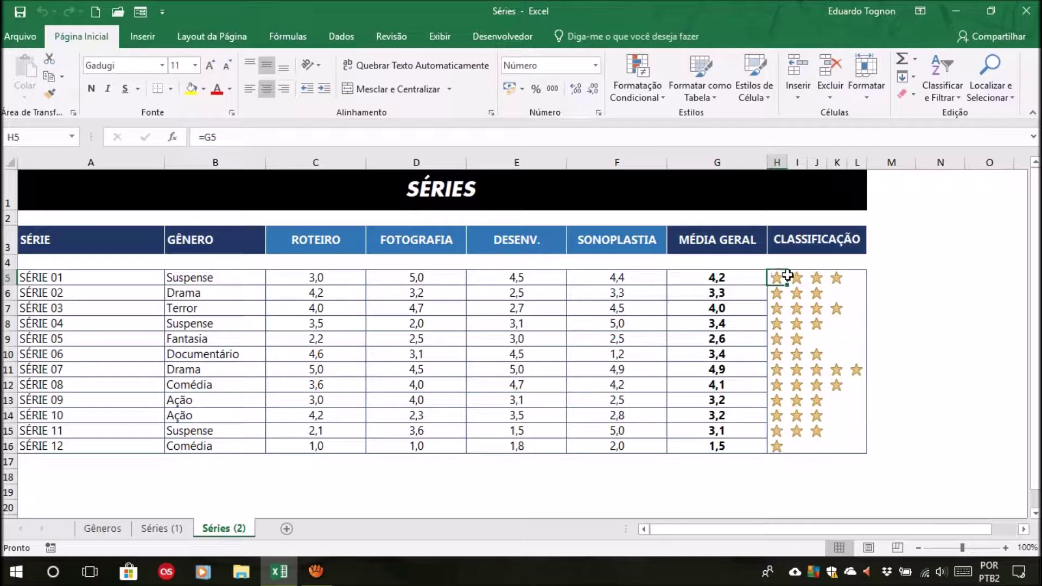
left_click_drag(778, 277, 856, 276)
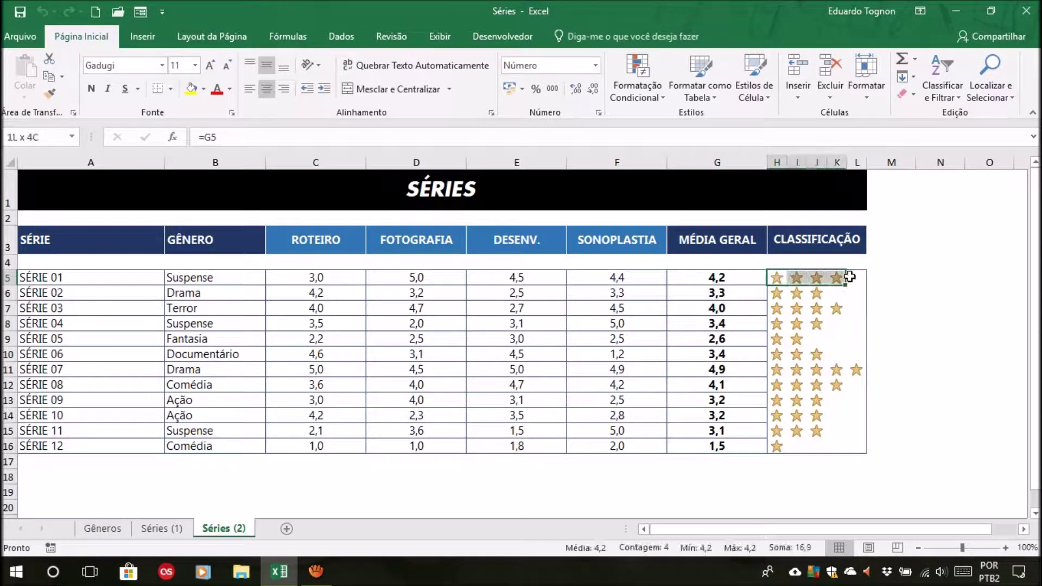
left_click_drag(777, 293, 860, 293)
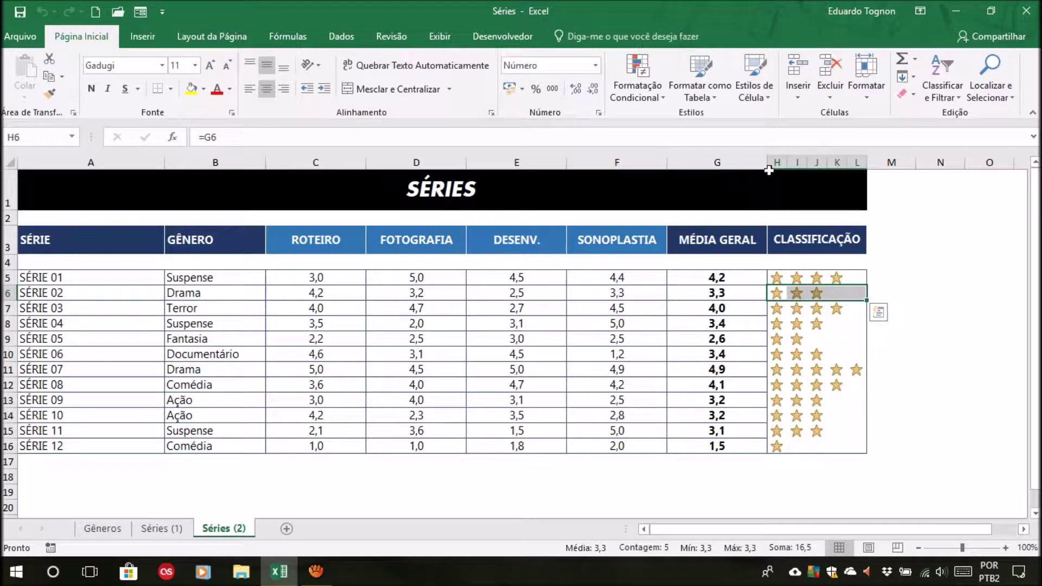
left_click(776, 277)
left_click(777, 162)
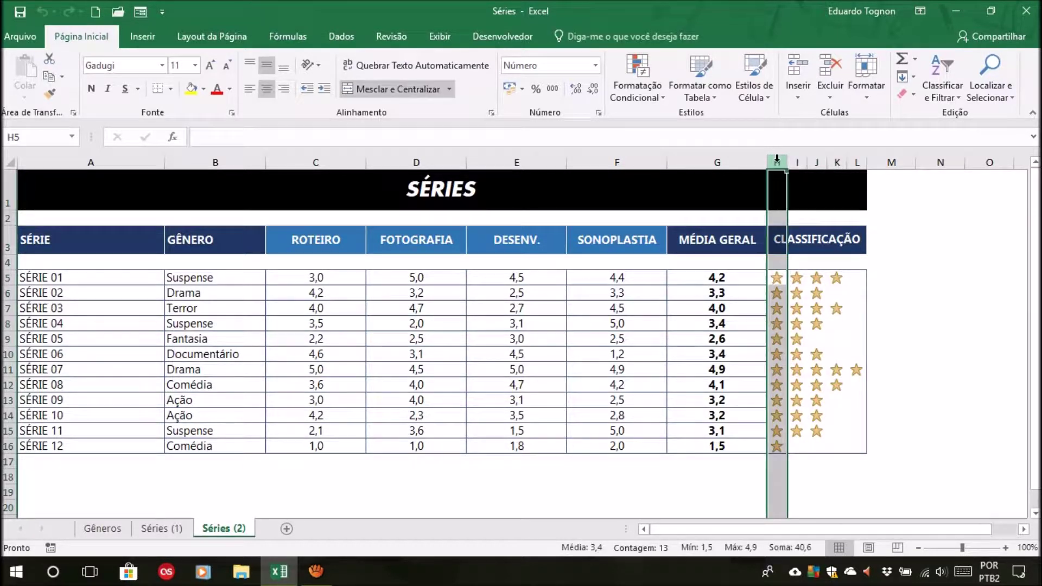
left_click(796, 161)
left_click(817, 162)
left_click(836, 161)
left_click(855, 162)
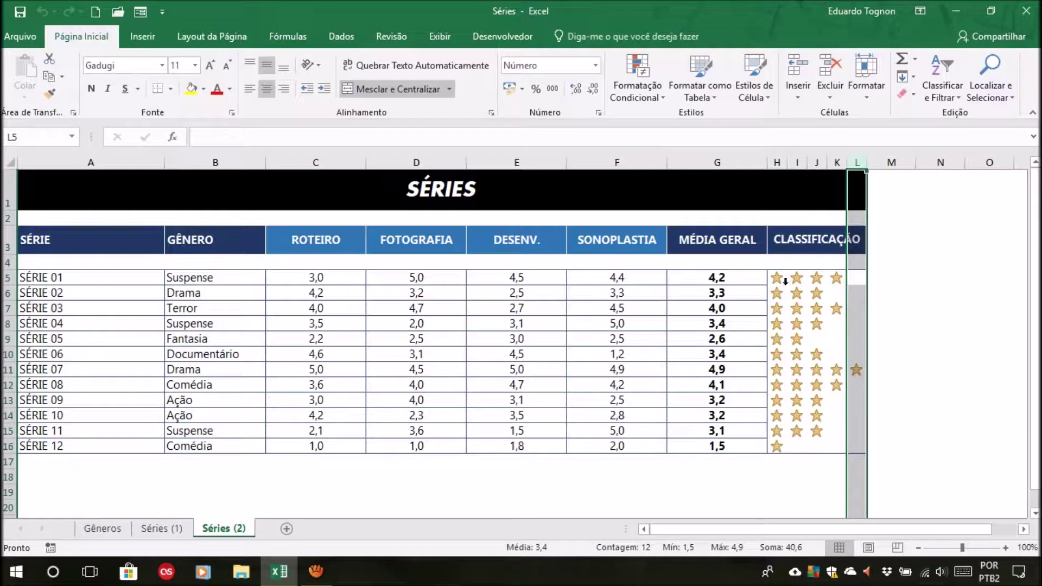
left_click_drag(777, 277, 777, 444)
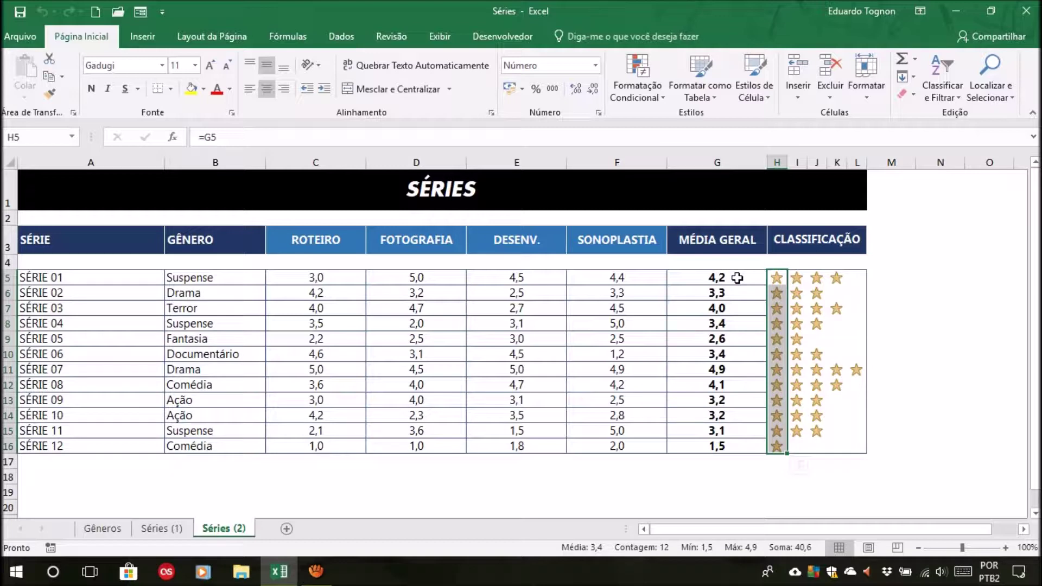
left_click(937, 277)
left_click(774, 277)
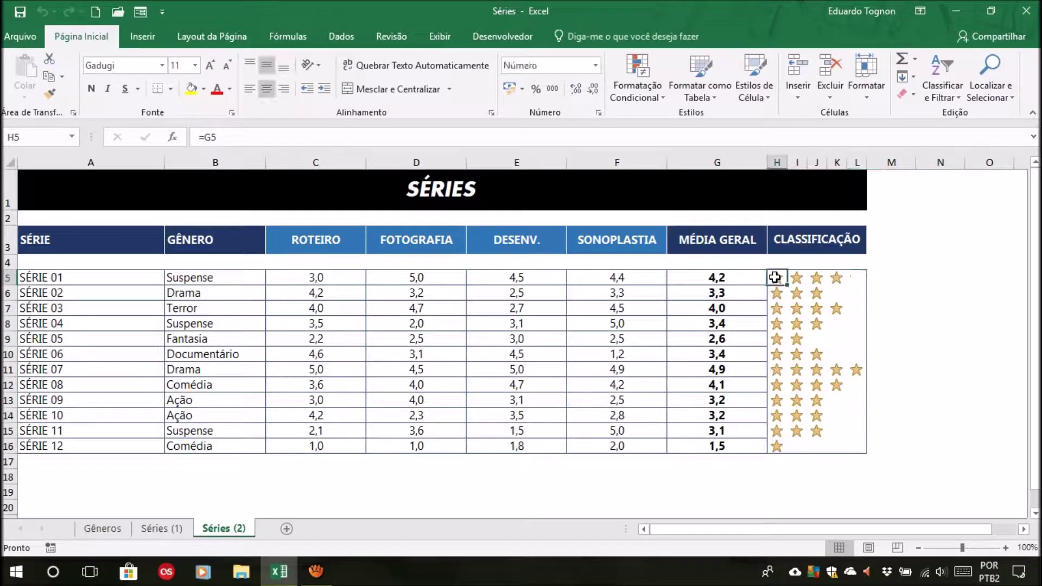
left_click(794, 275)
left_click(816, 277)
left_click(836, 277)
left_click(856, 276)
left_click(774, 276)
left_click(718, 278)
left_click(779, 276)
left_click(795, 275)
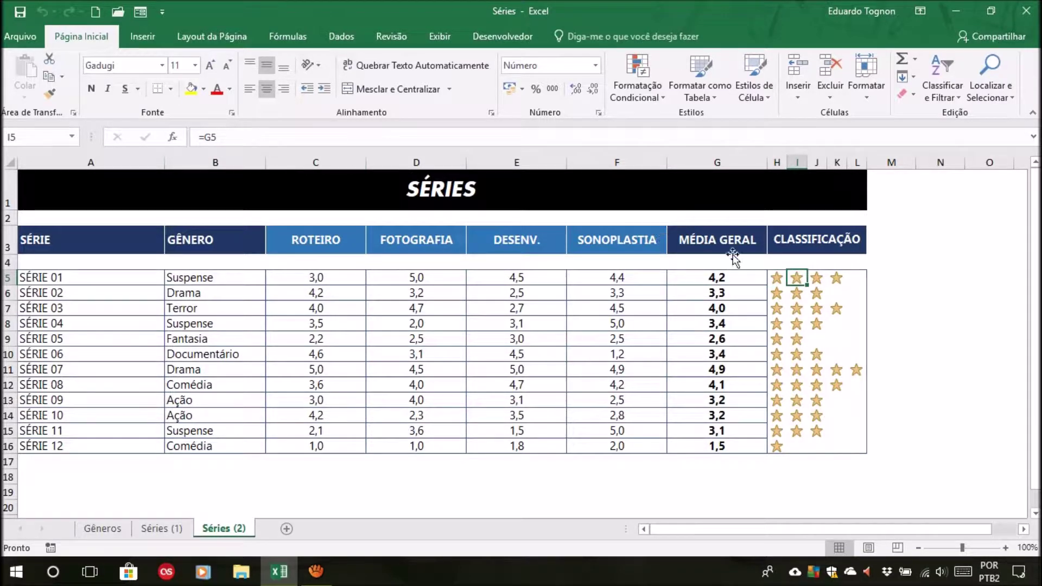
left_click(814, 275)
left_click(836, 277)
left_click(871, 275)
left_click(857, 275)
left_click(715, 277)
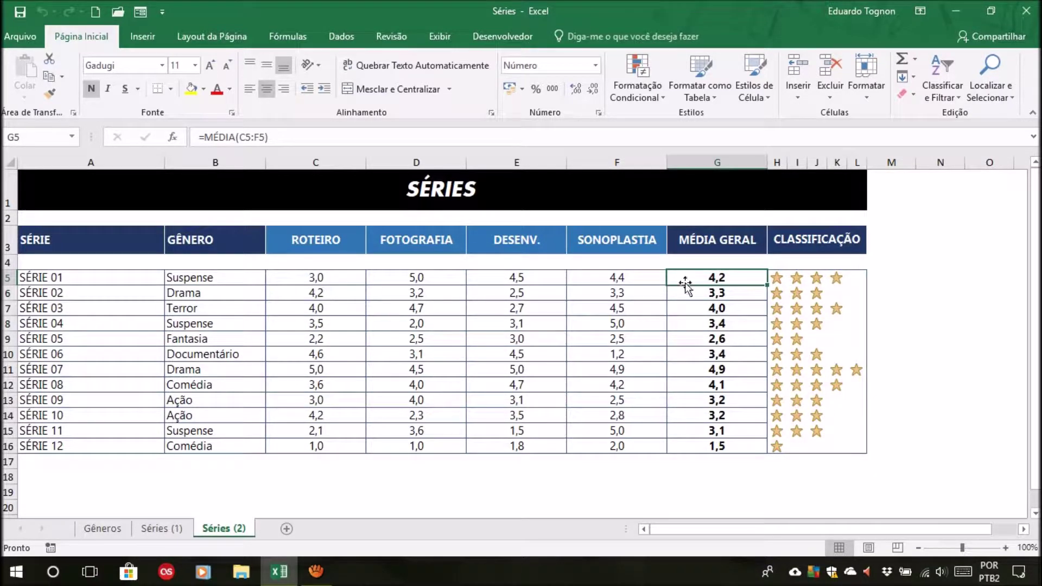
left_click(774, 278)
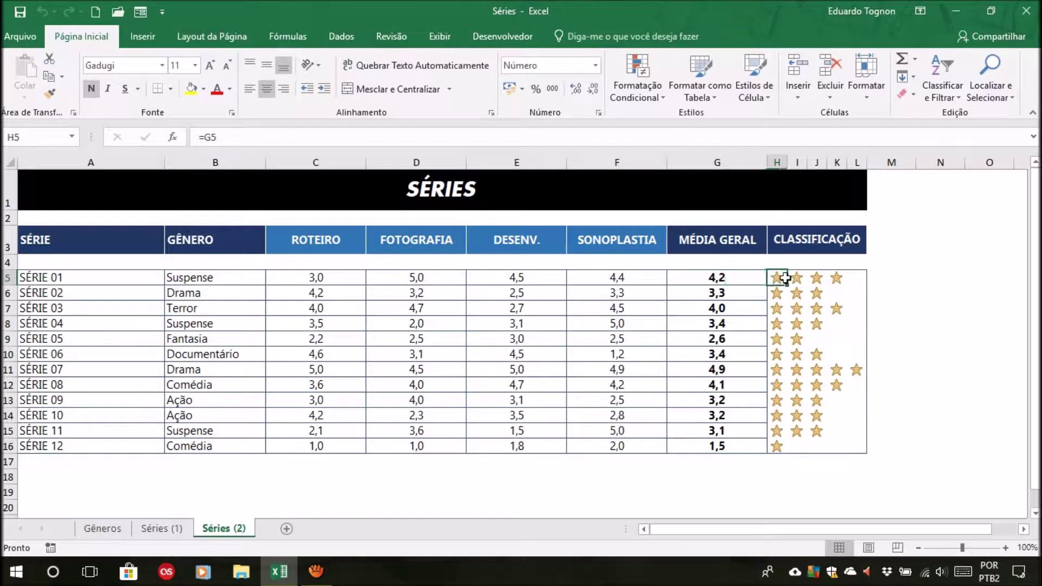
left_click(816, 278)
left_click(855, 280)
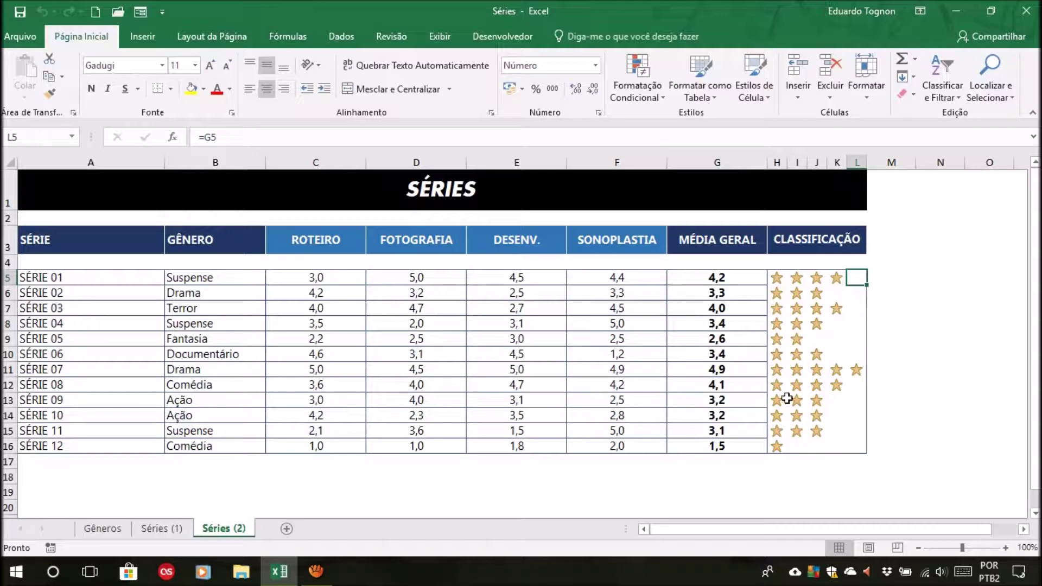
left_click(777, 278)
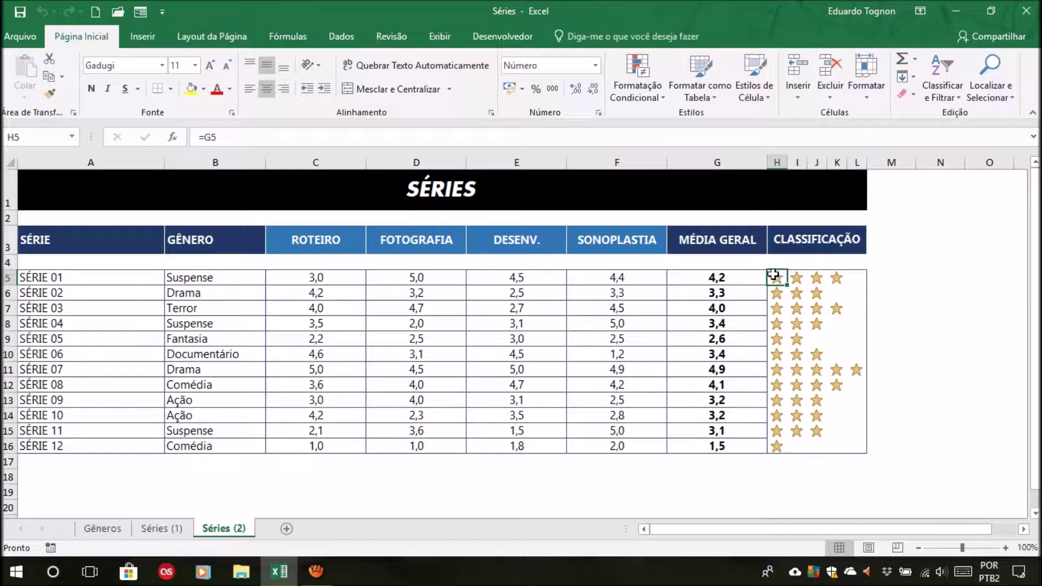
left_click(954, 305)
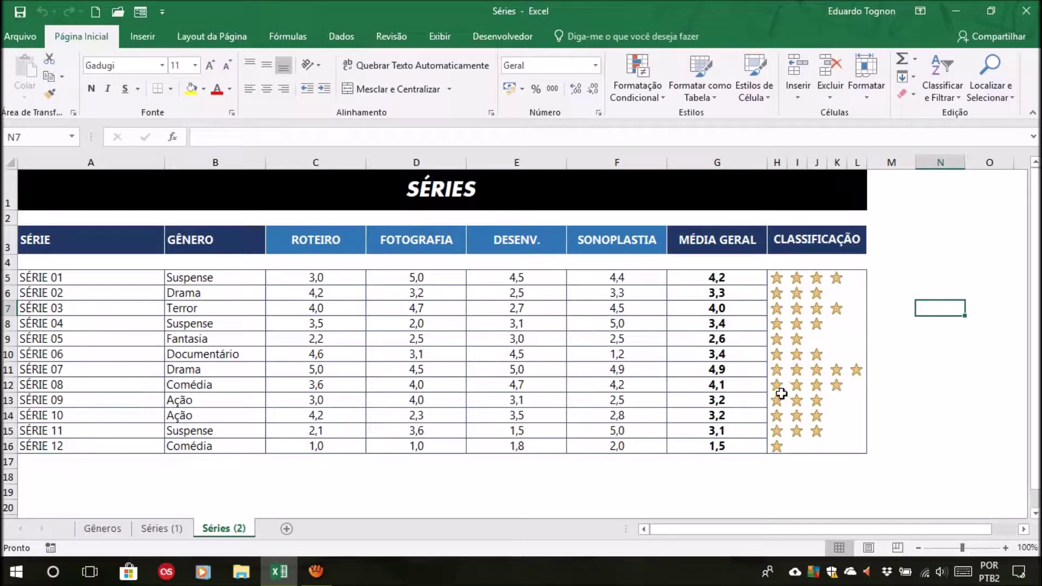
left_click(776, 279)
left_click_drag(776, 279, 859, 447)
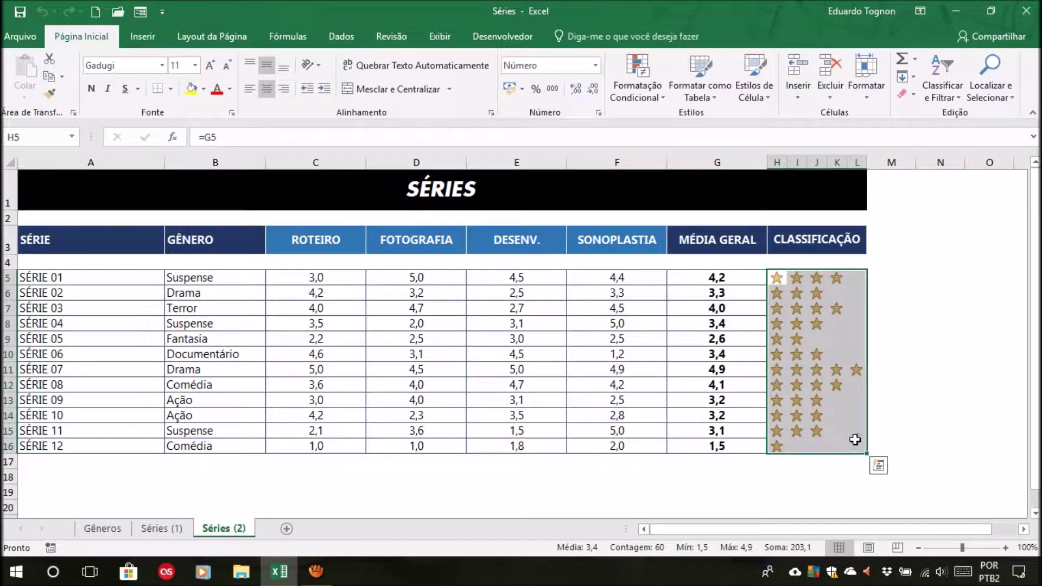
Step: Review the sheet's conditional formatting rules in Manage Rules without changing anything
left_click(639, 89)
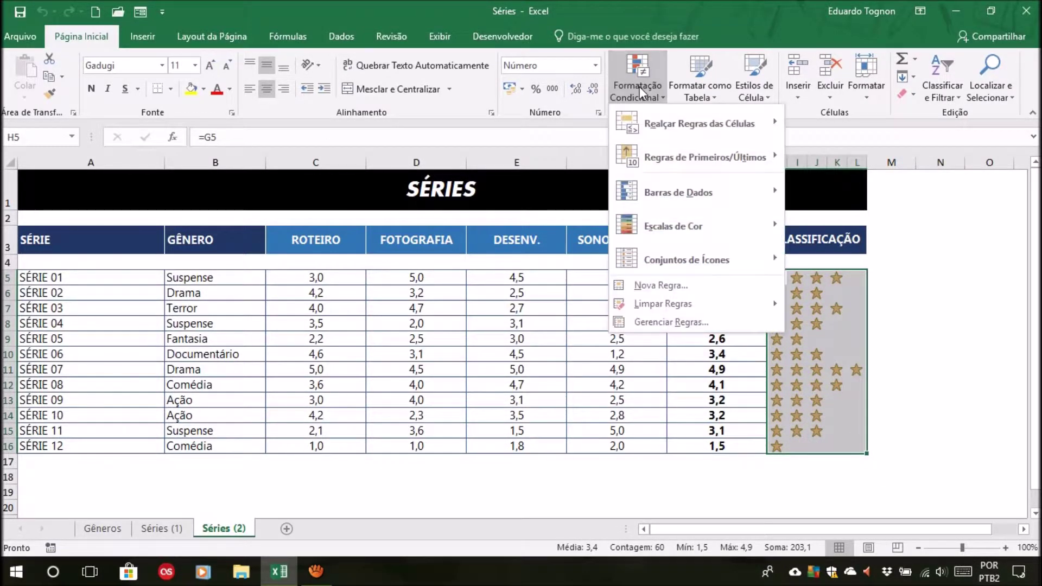
left_click(700, 322)
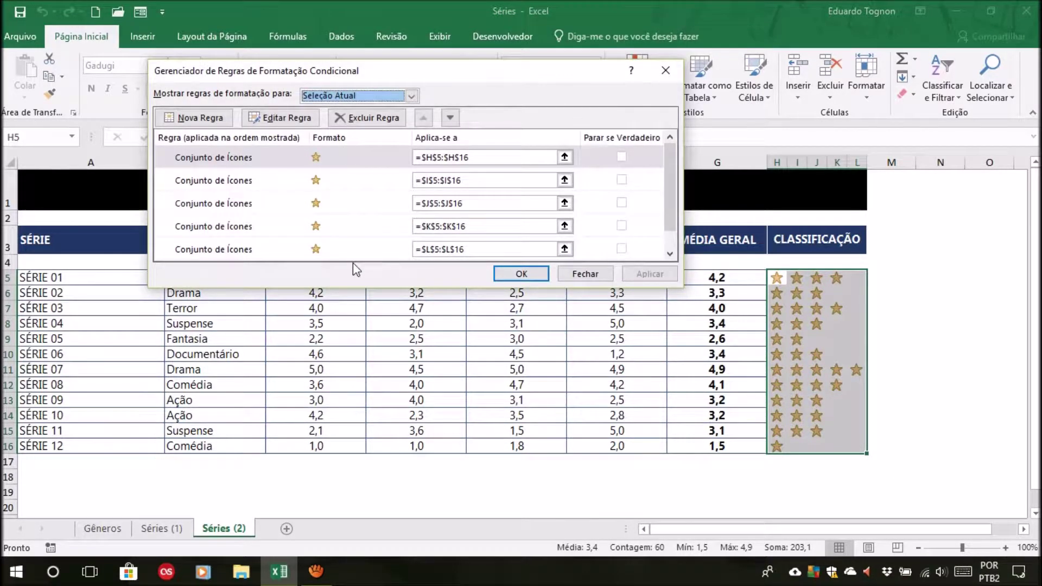
left_click(593, 274)
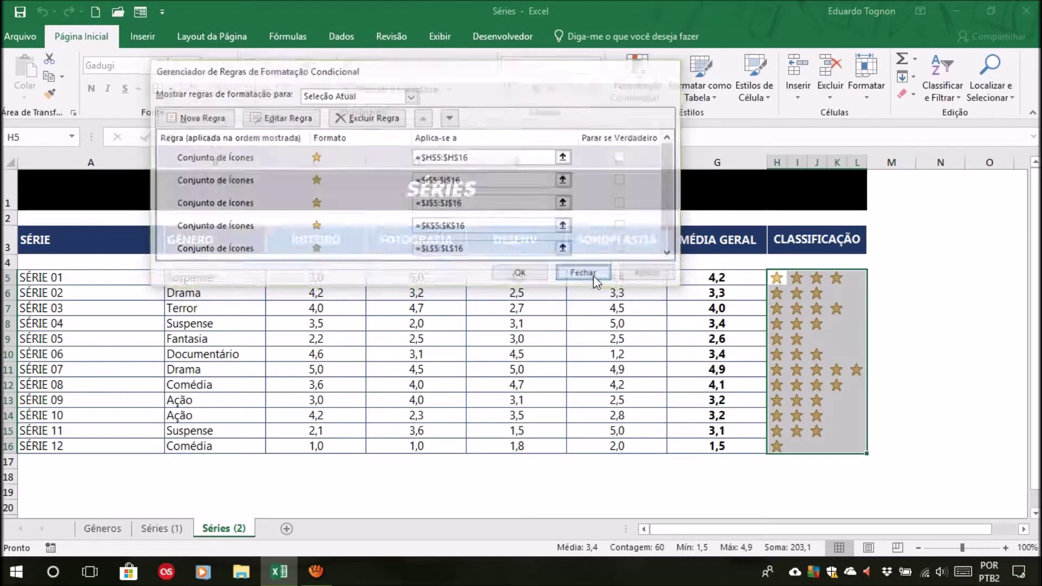
Step: Select J7, review its column J icon-set rule, and bring up the Clear Rules options
left_click(814, 311)
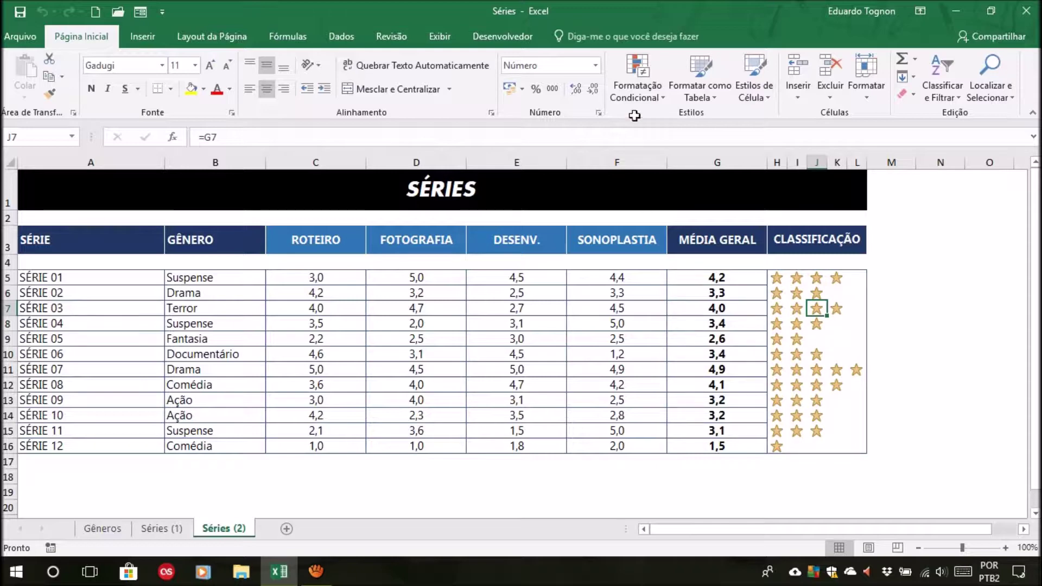
left_click(642, 79)
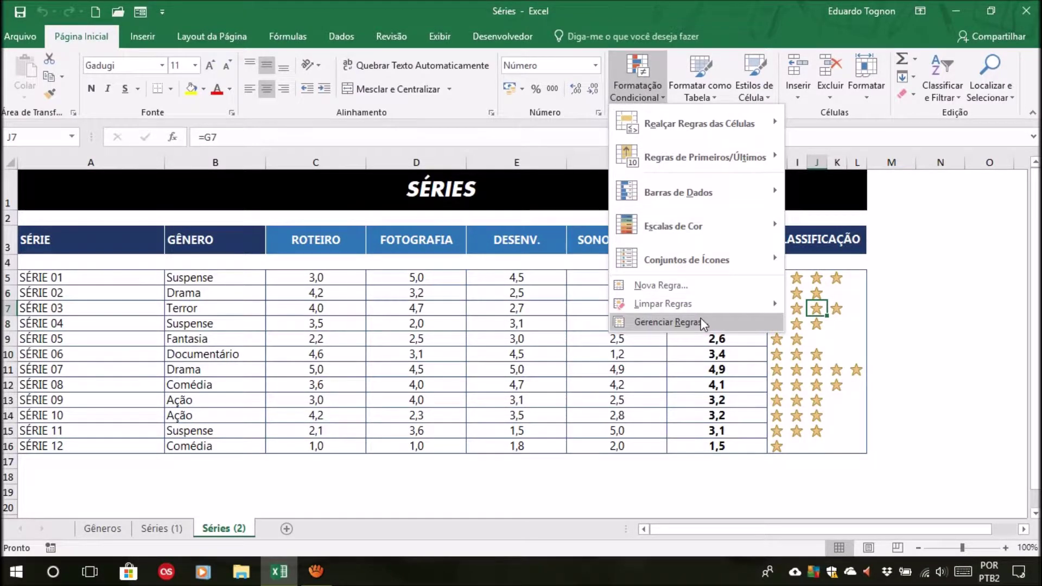
left_click(689, 323)
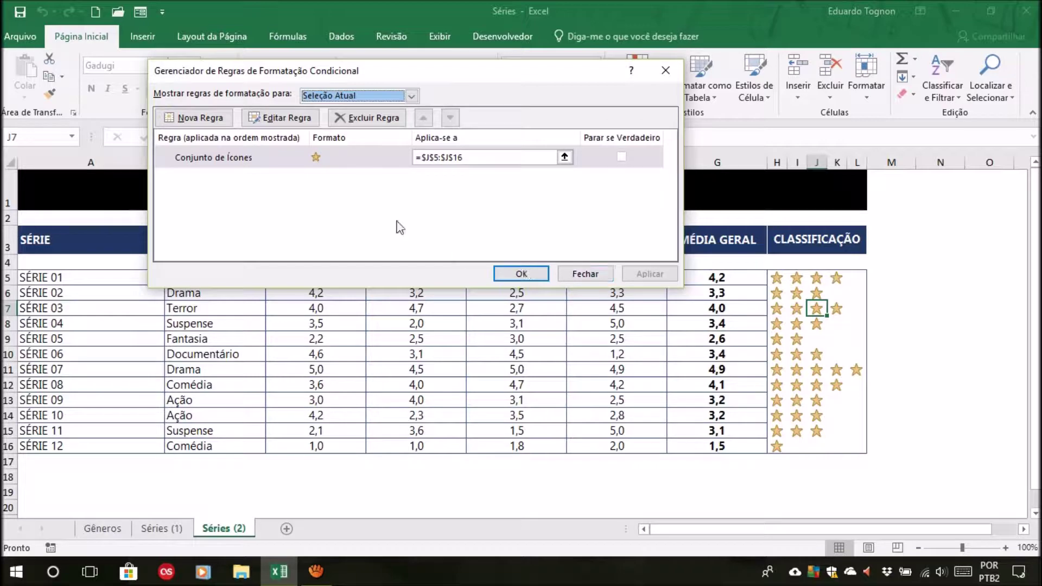
left_click(271, 158)
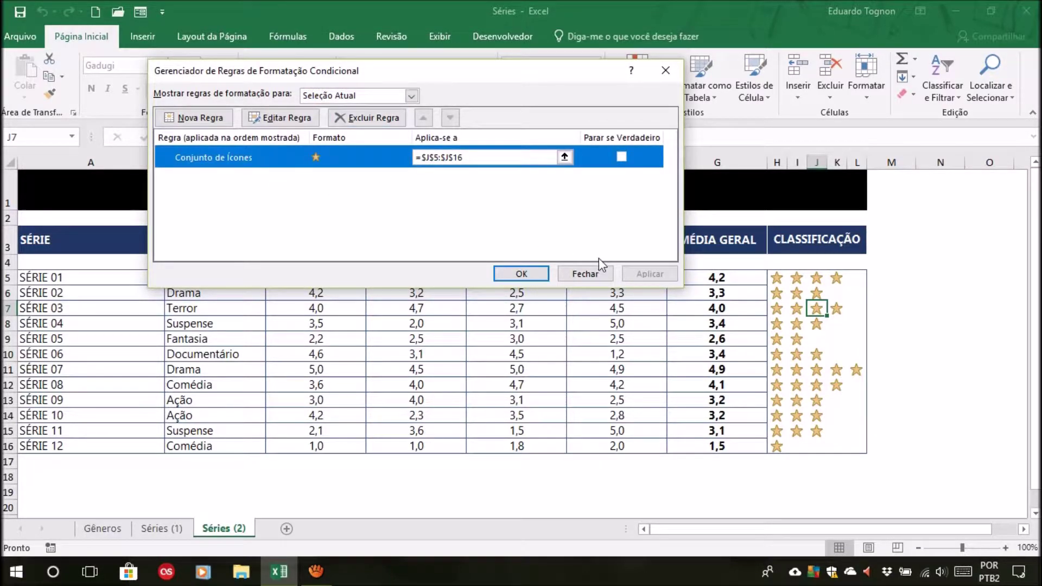
left_click(597, 273)
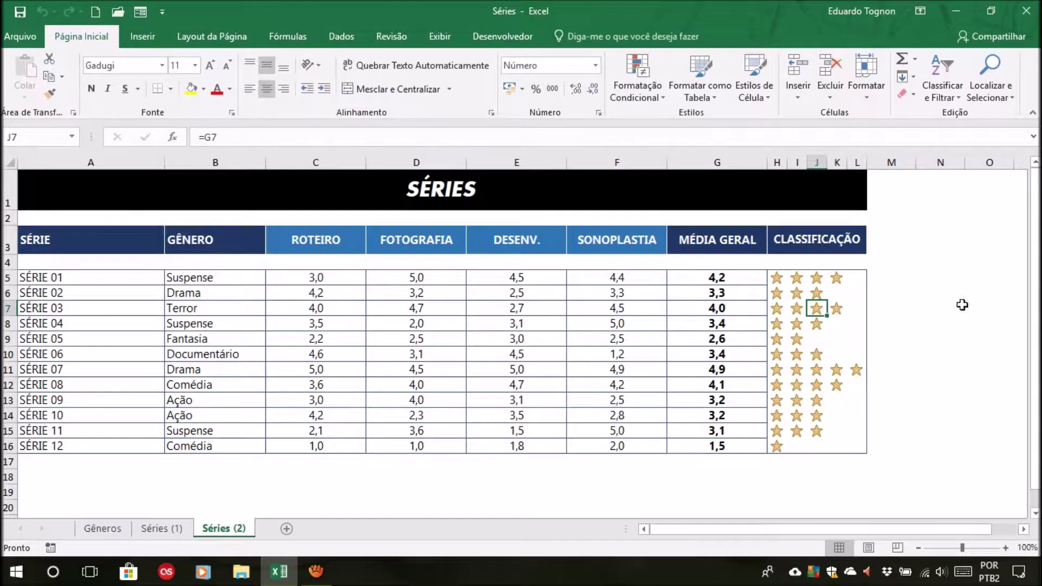
left_click(640, 79)
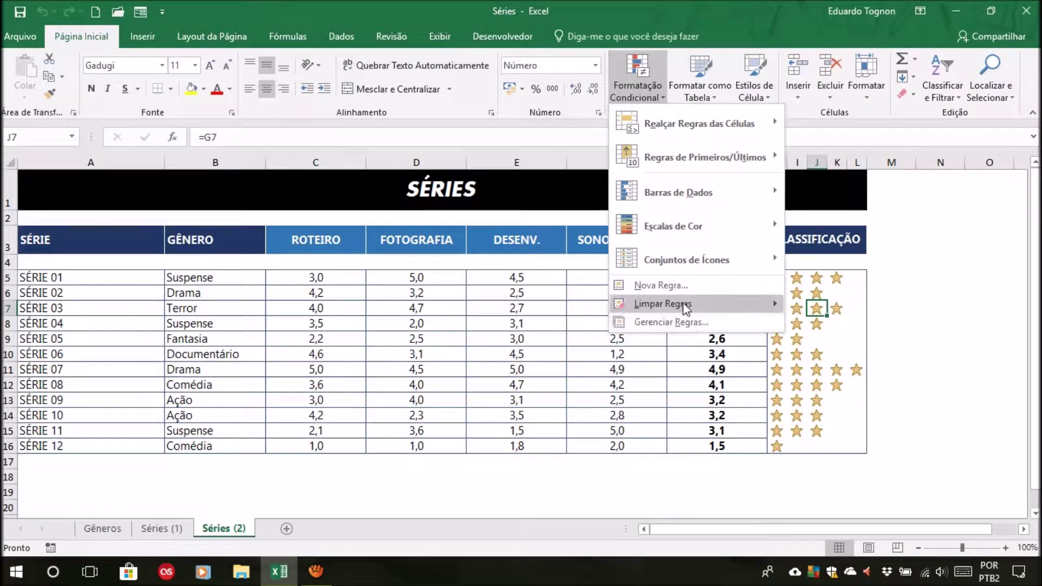
mouse_move(663, 304)
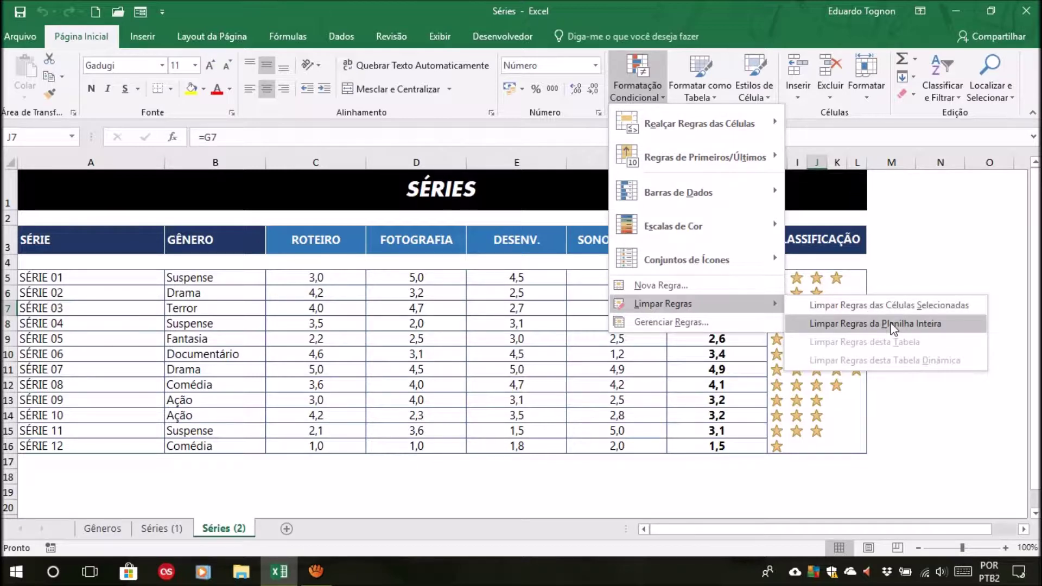
Step: Clear all conditional formatting rules from the sheet and look over the table's ranges
left_click(893, 324)
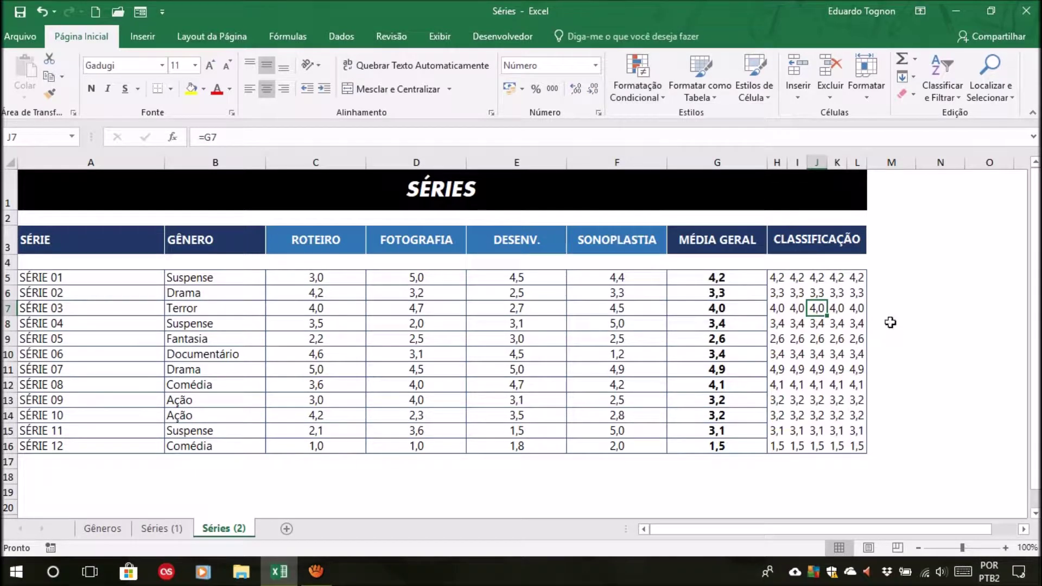
left_click(951, 333)
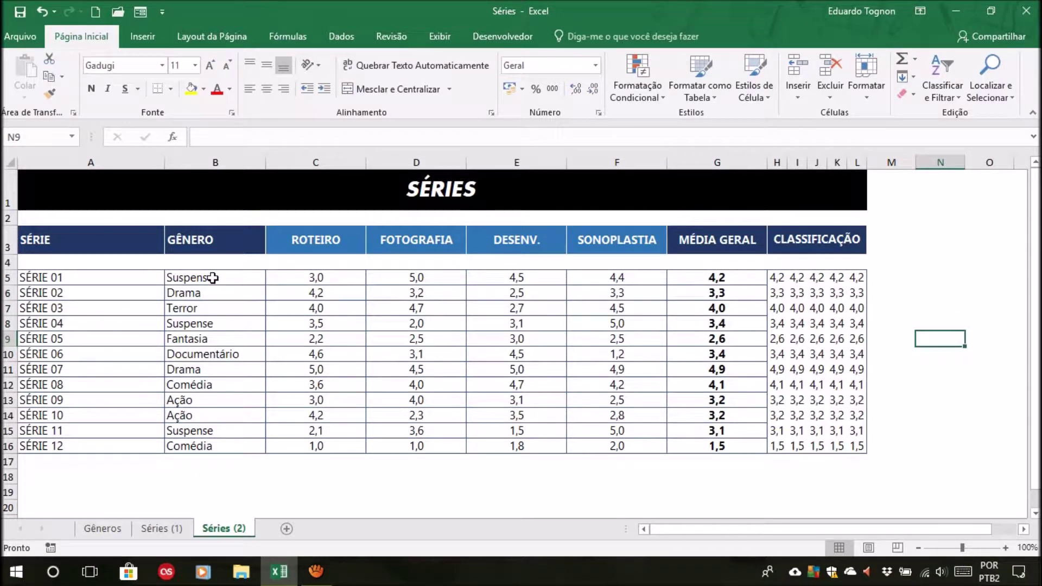
left_click_drag(212, 278, 212, 431)
left_click_drag(355, 287, 412, 430)
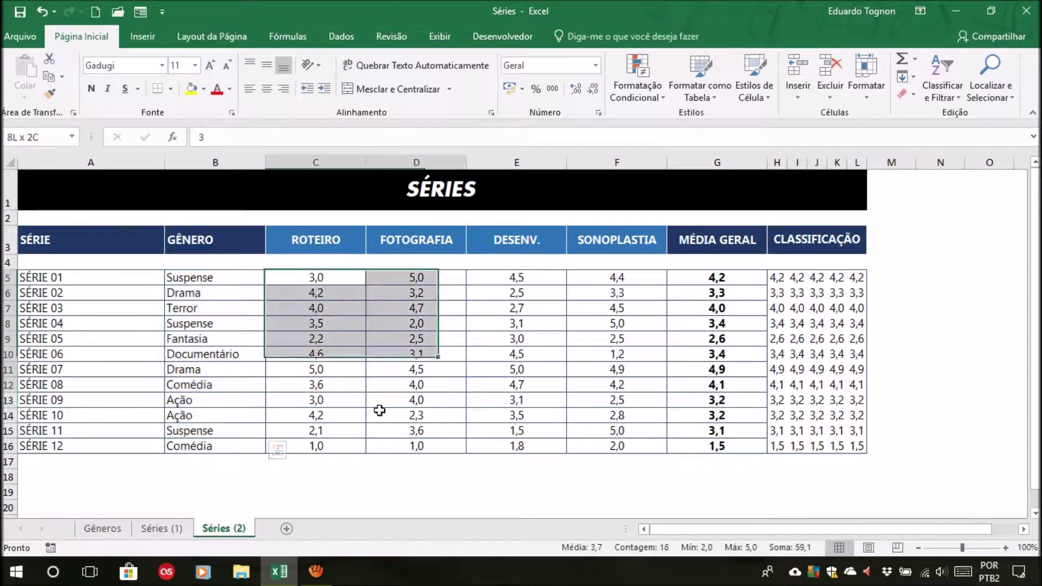
left_click(535, 325)
left_click_drag(777, 277, 850, 448)
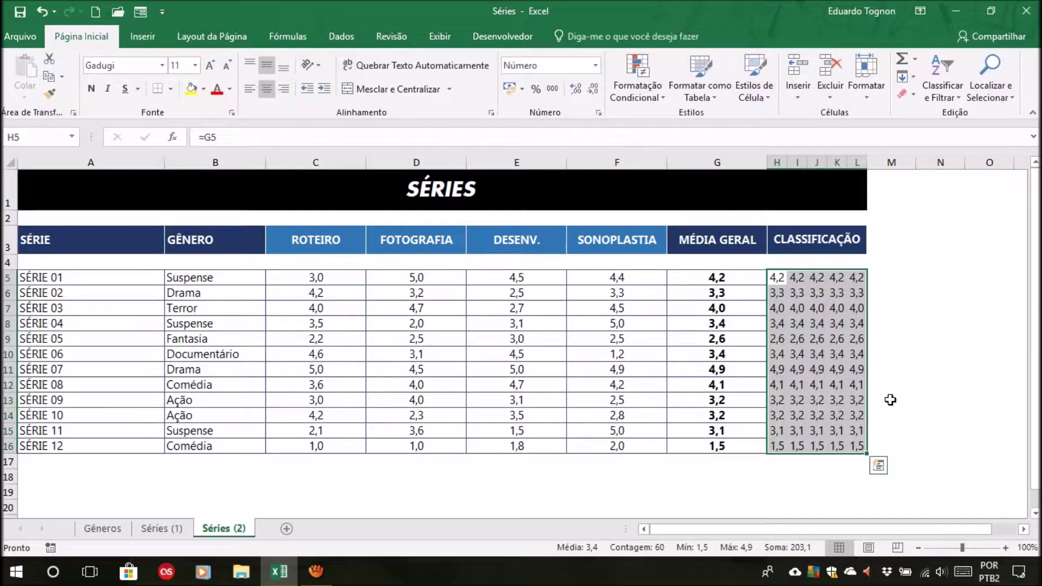
left_click(933, 374)
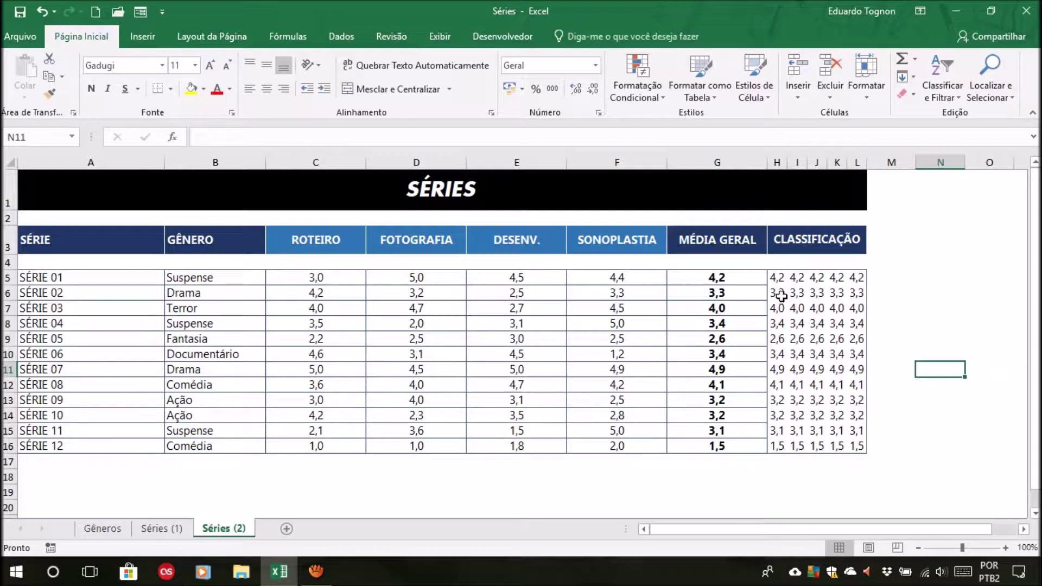
Step: Check the =G5 formulas in cells I5 through L5, returning to H5
left_click(795, 277)
left_click(820, 278)
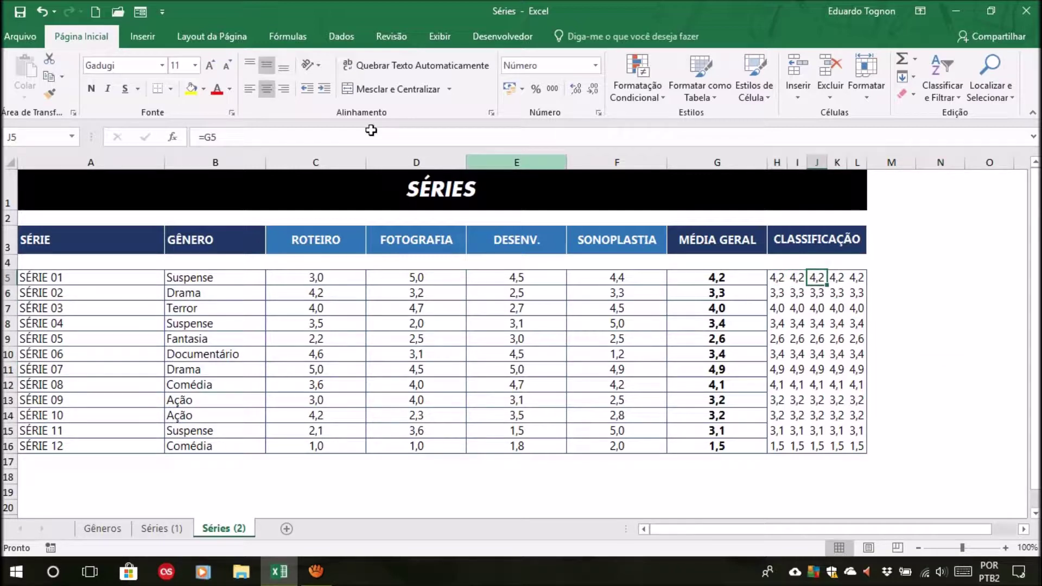
left_click(837, 278)
left_click(875, 277)
left_click(856, 278)
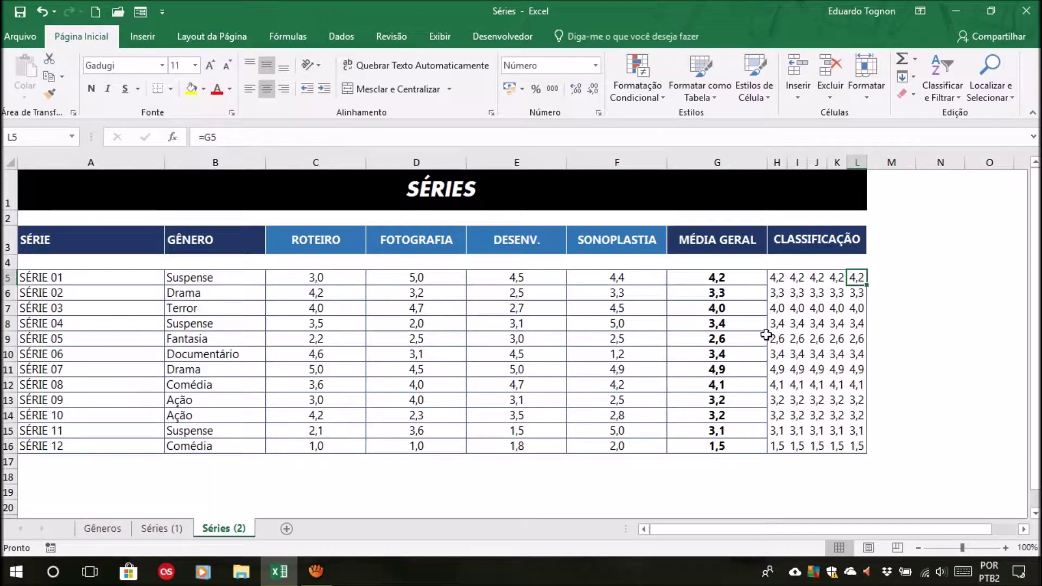
left_click(779, 280)
Step: Select cell H5 alone and open Formatação Condicional
left_click_drag(782, 277, 771, 446)
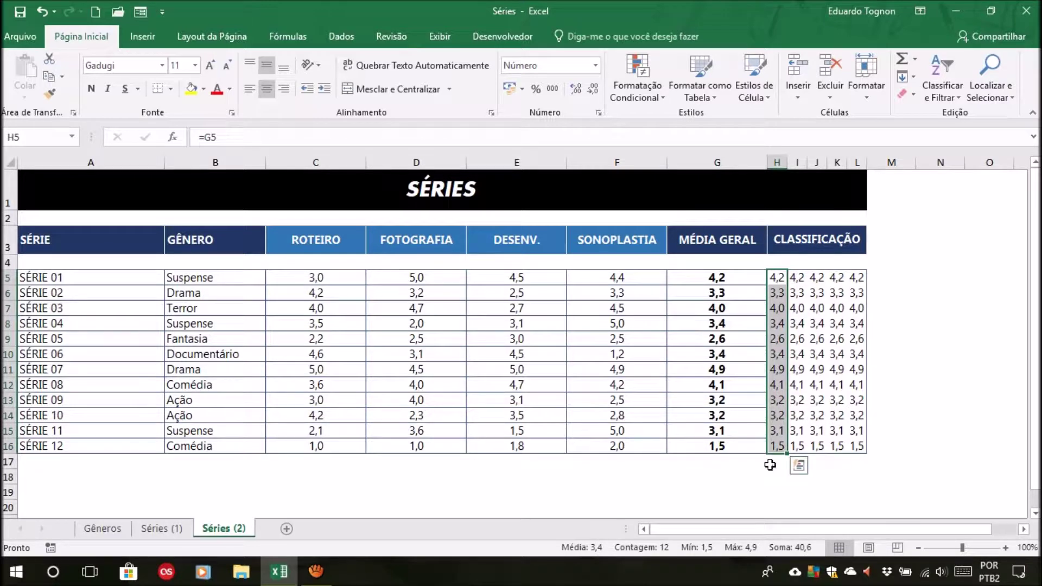
left_click(776, 274)
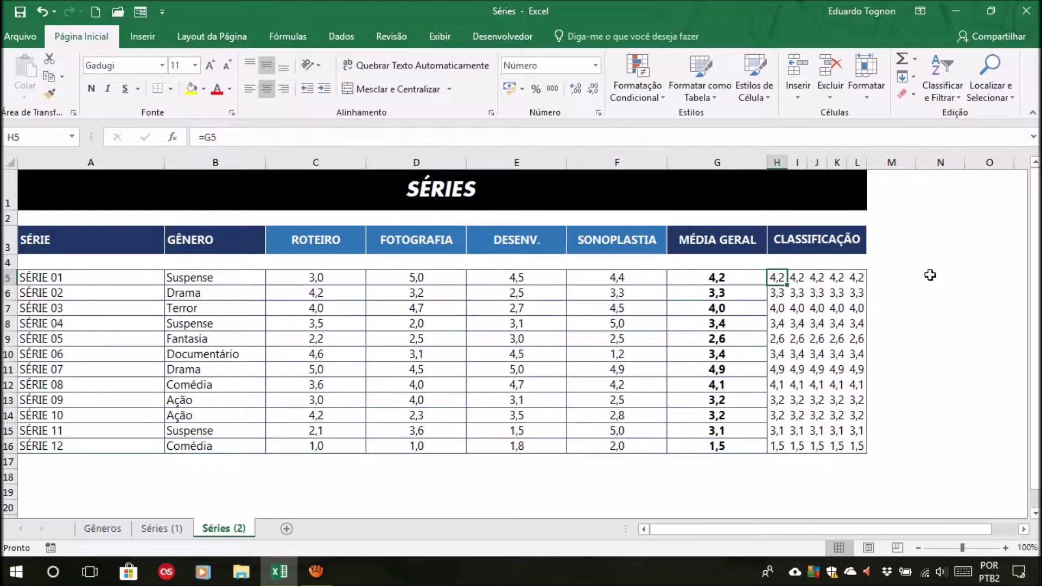
left_click(647, 91)
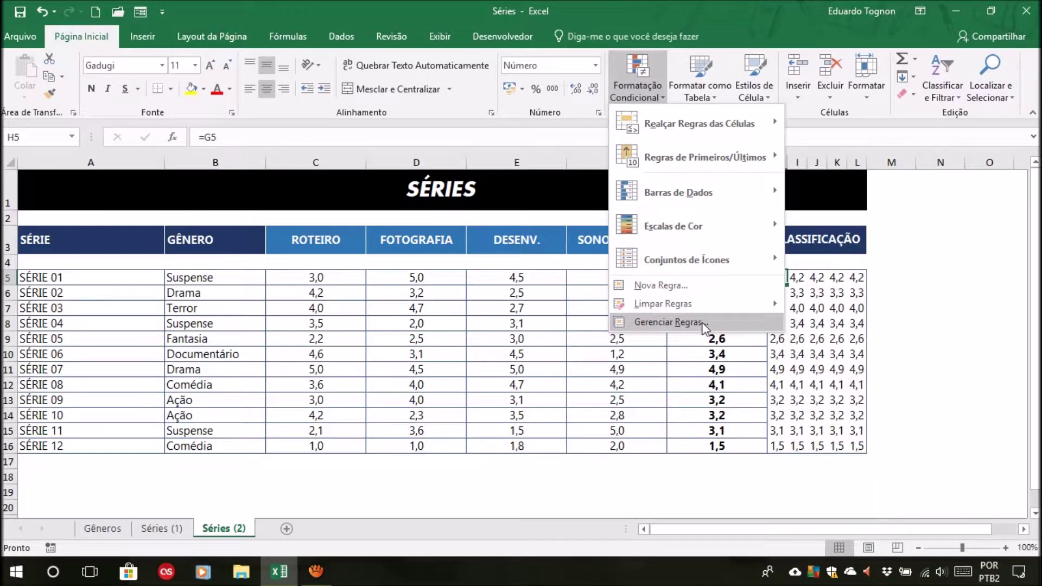
Step: Start a new formatting rule with Estilo de Formatação set to Conjuntos de Ícones
left_click(669, 286)
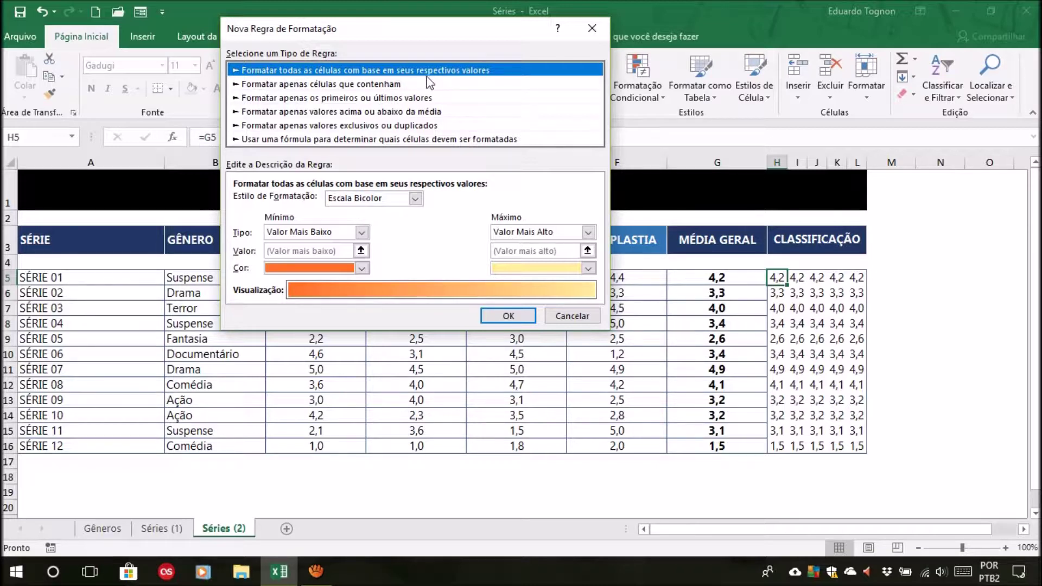
left_click(415, 198)
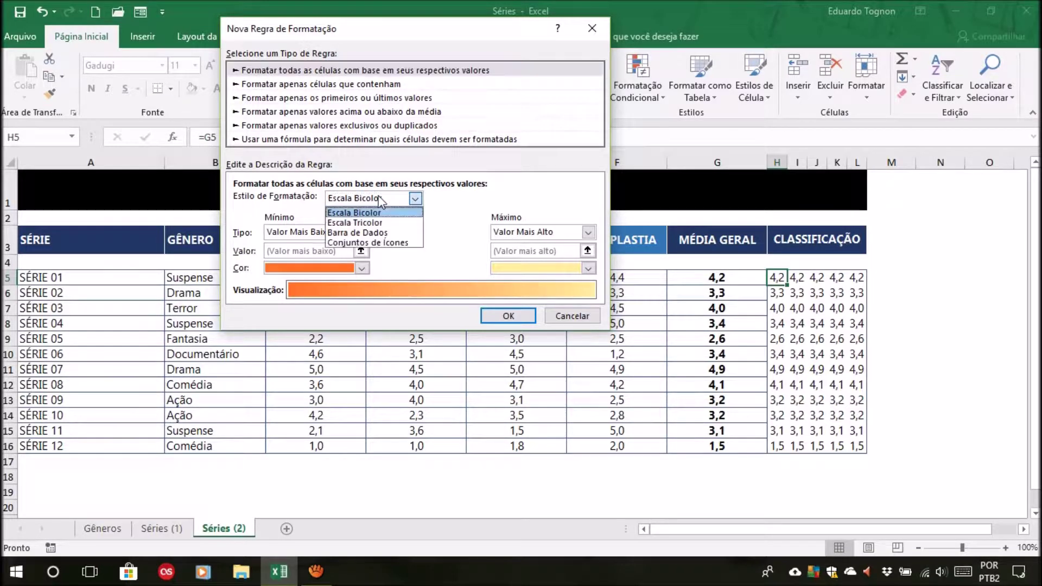
left_click(382, 200)
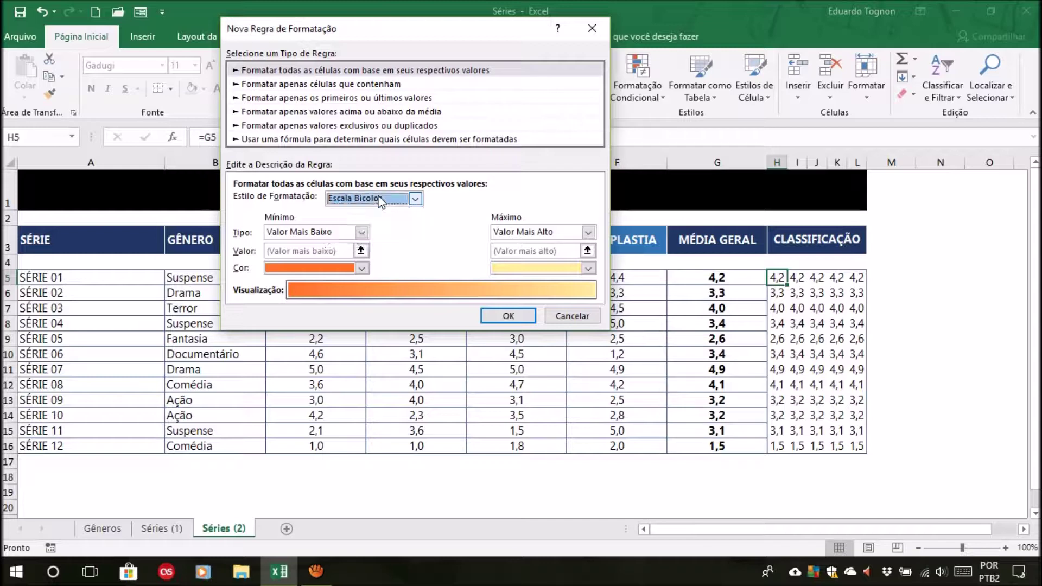
left_click(251, 73)
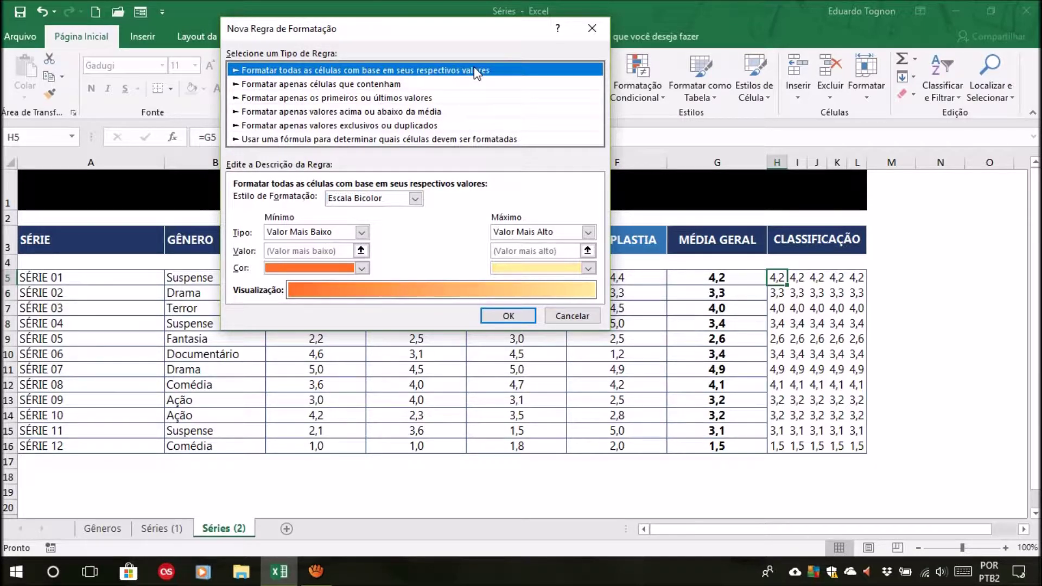
left_click(387, 198)
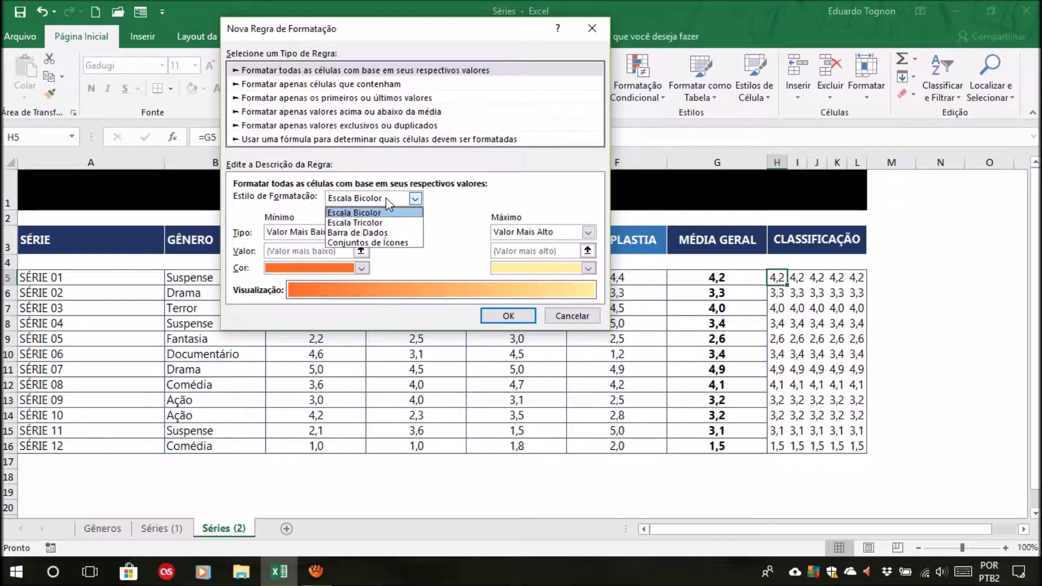
left_click(407, 241)
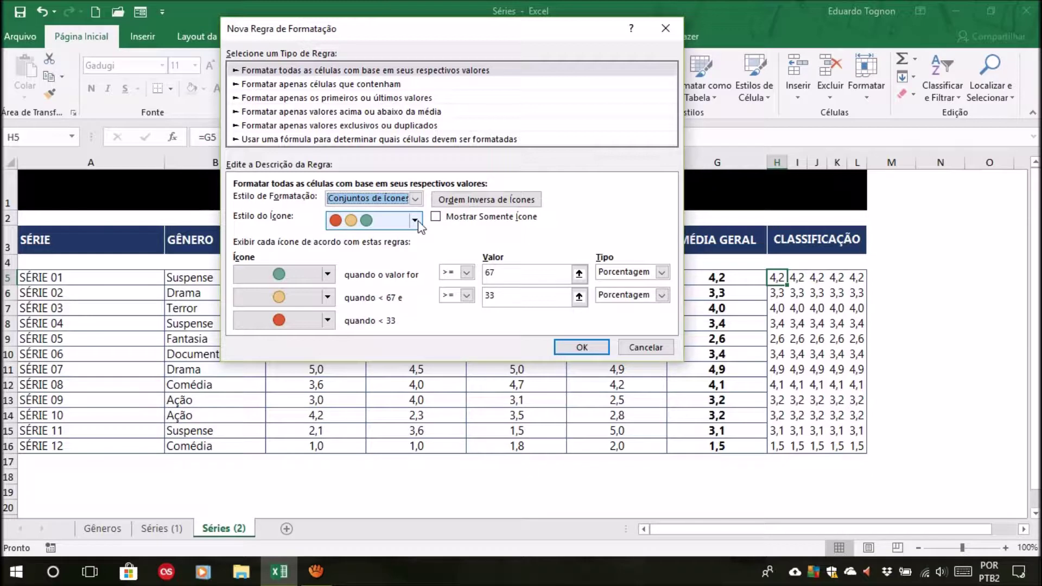
Step: Choose 3 Estrelas as the rule's icon style
left_click(415, 220)
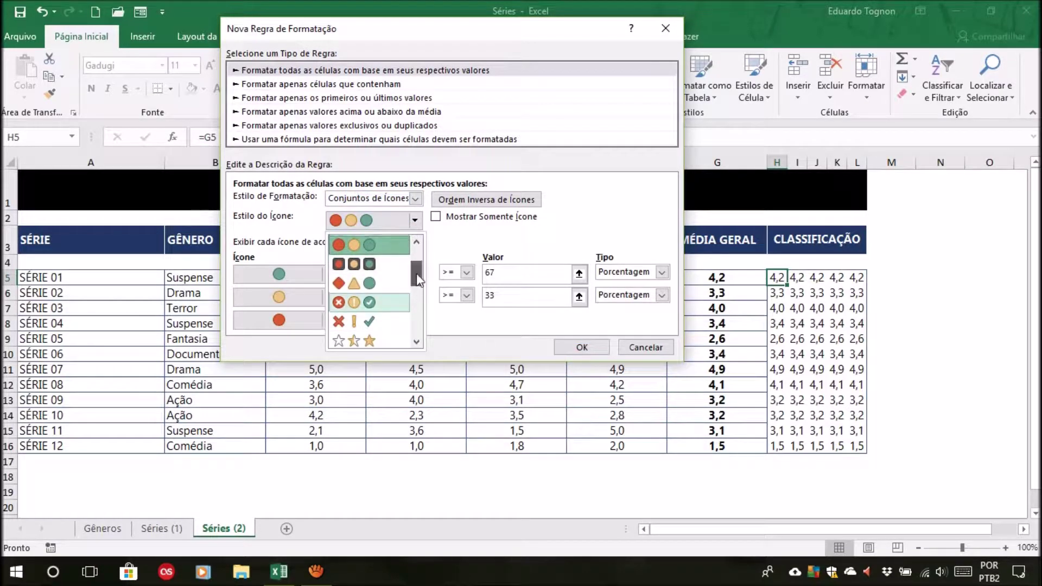
left_click_drag(416, 273, 415, 283)
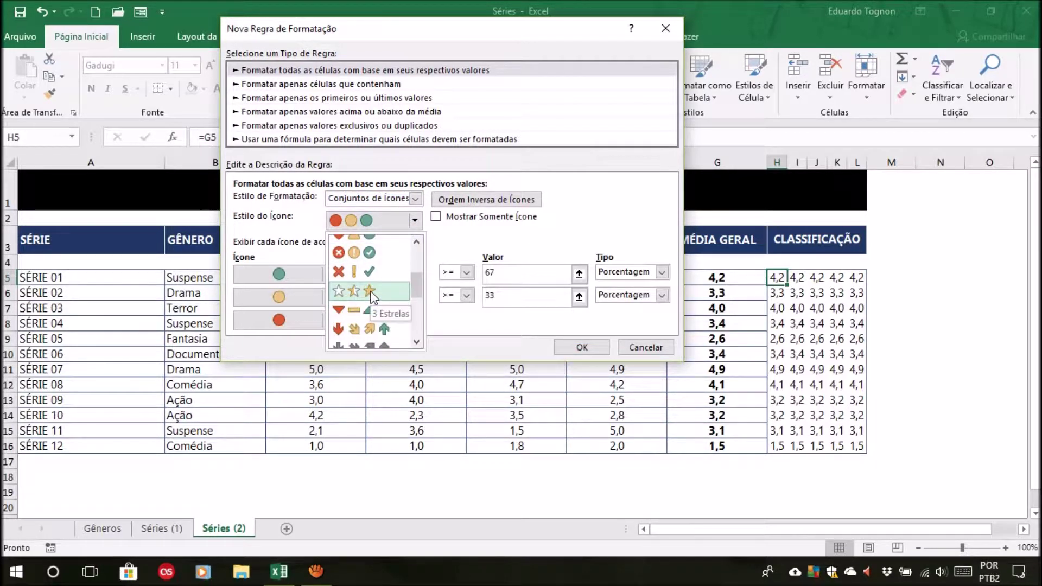
scroll(368, 288, "up", 3)
scroll(369, 279, "up", 3)
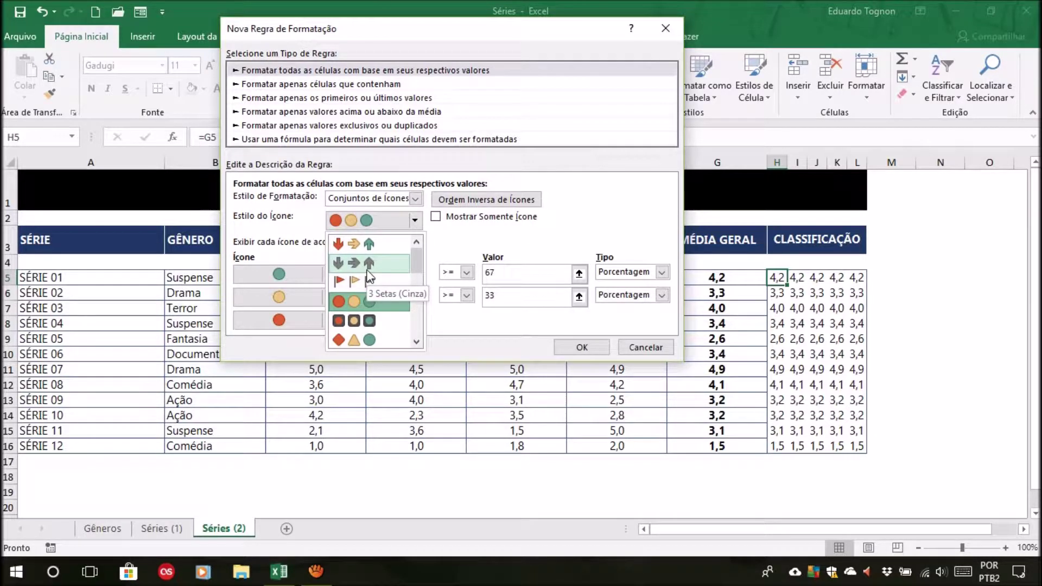
scroll(370, 303, "down", 2)
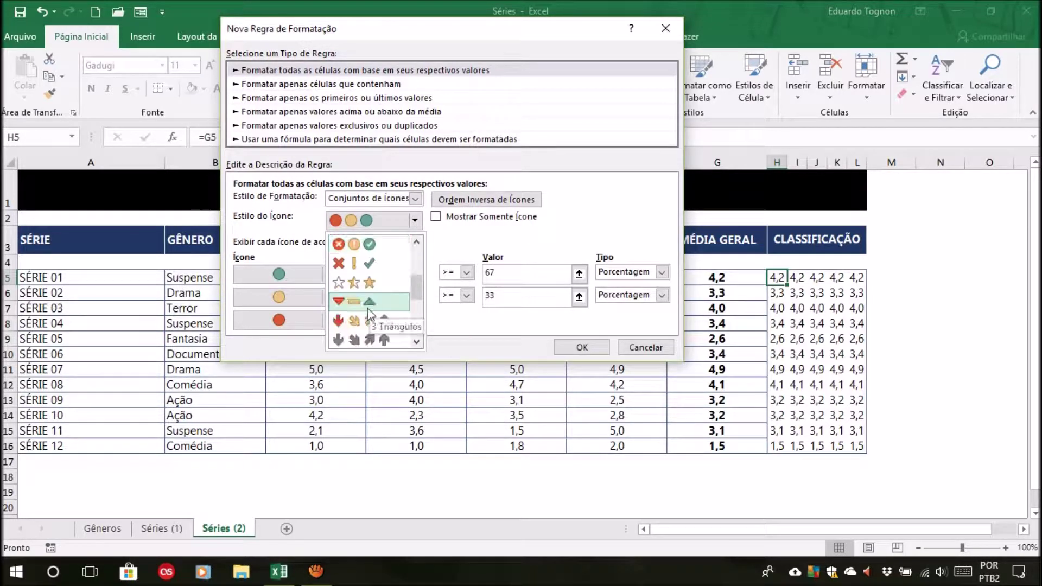
left_click(358, 283)
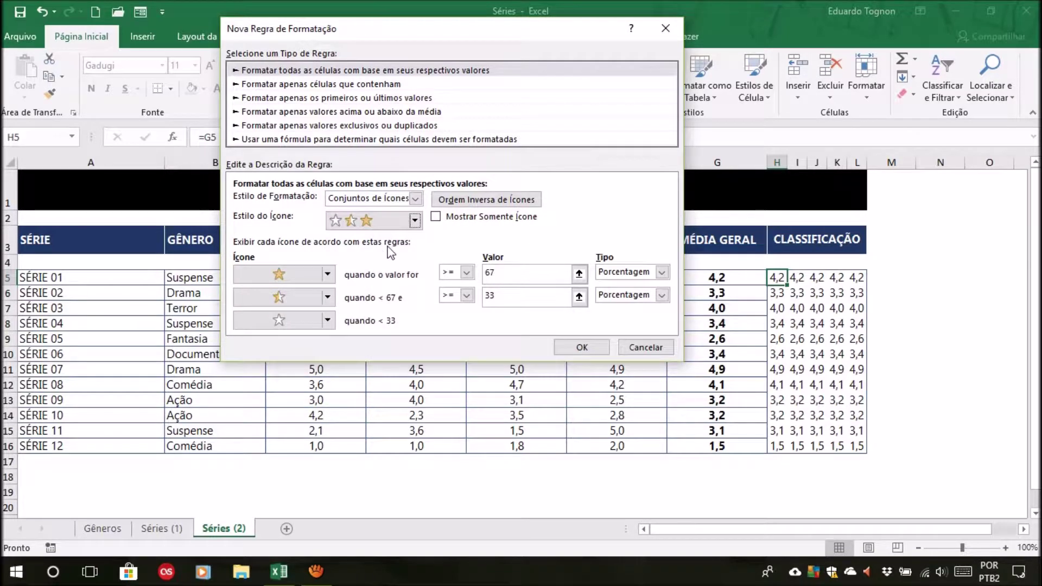
Step: Tick Mostrar Somente Ícone so the star rule hides the cell numbers
left_click(436, 217)
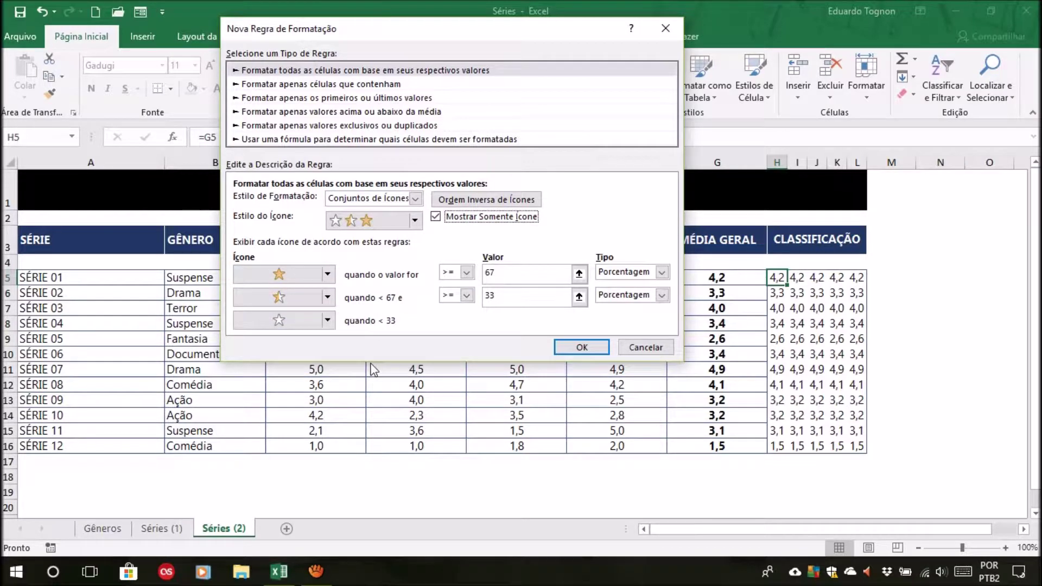
left_click(661, 272)
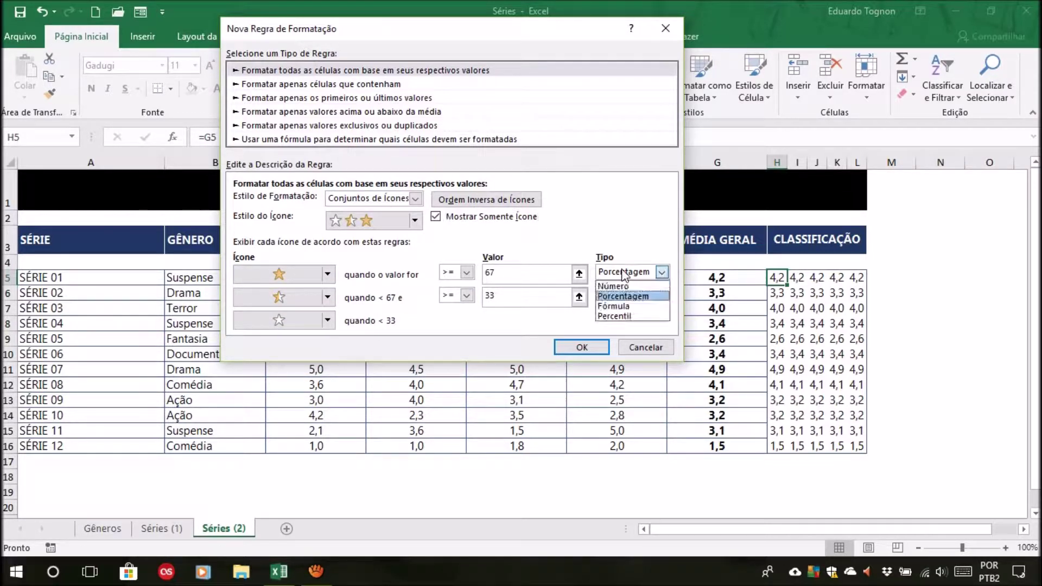
Step: Set both the full-star and half-star threshold types to Número
left_click(616, 285)
left_click(624, 296)
left_click(613, 309)
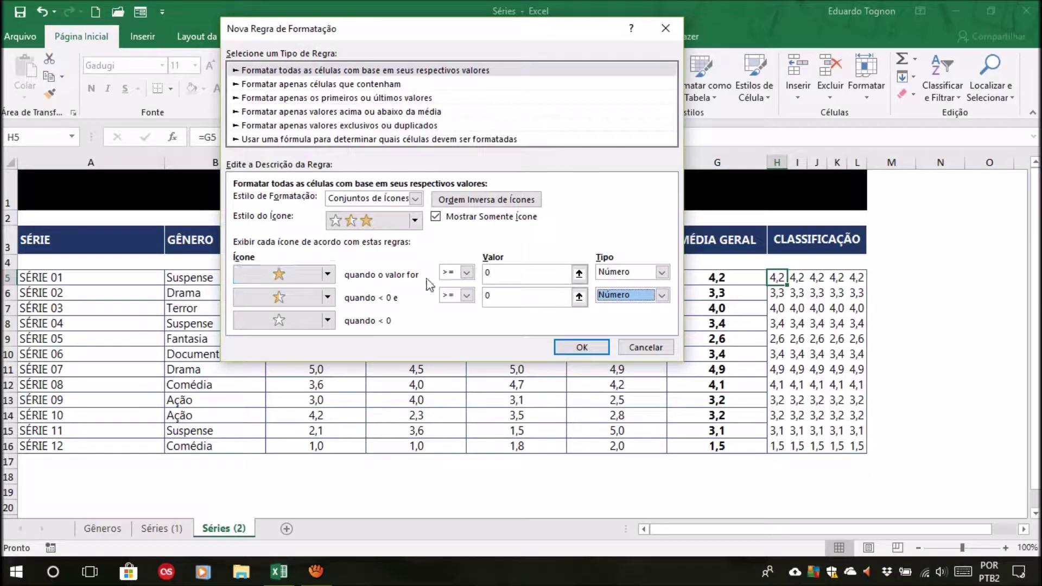
Step: Enter thresholds 0,6 for the full star and 0,2 for the half star, and apply to H5
left_click(525, 274)
key("BackSpace")
type("0,6")
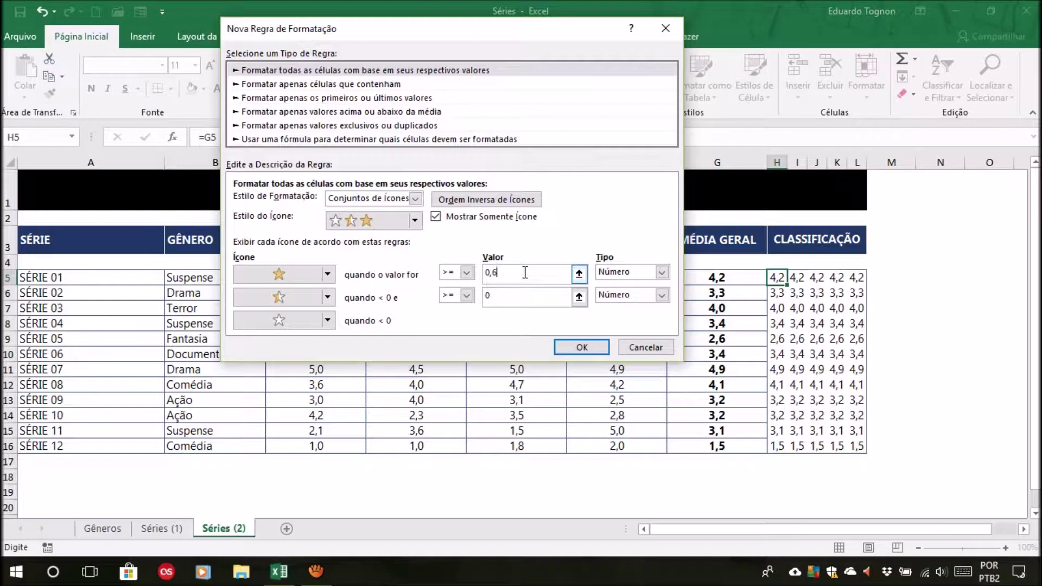
left_click(525, 295)
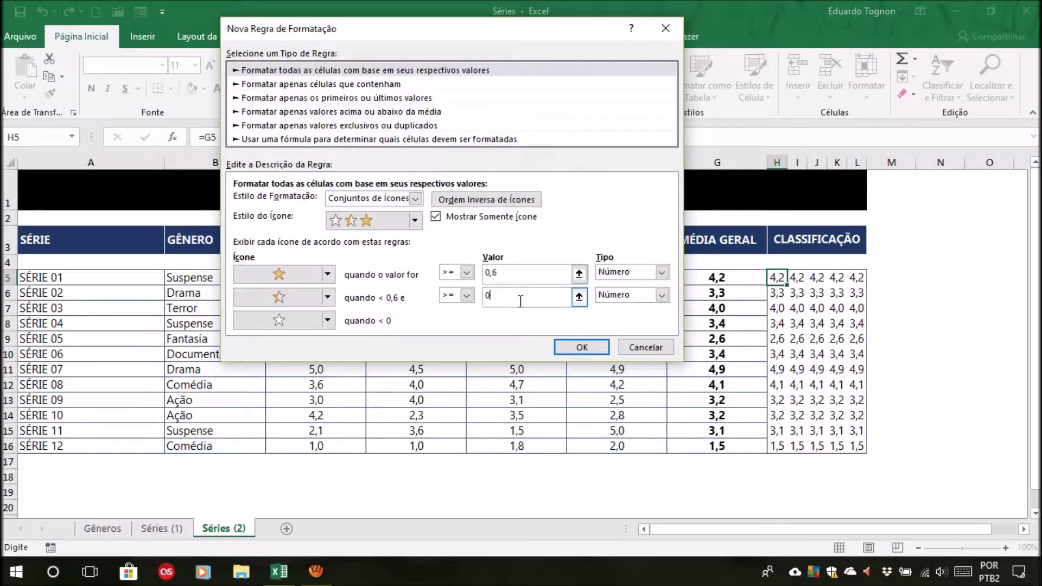
key("BackSpace")
type("0,2")
left_click(526, 274)
left_click(466, 295)
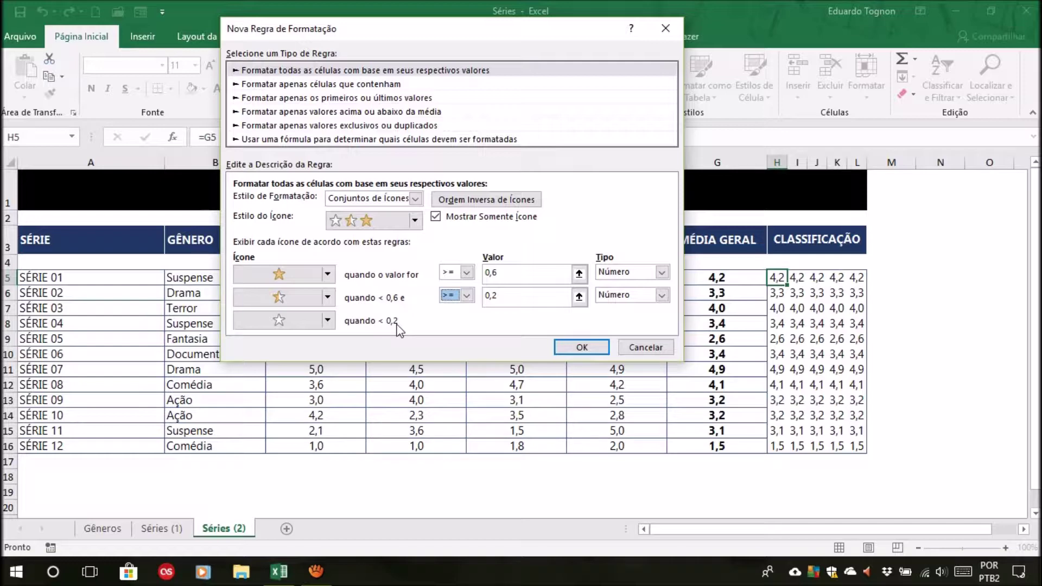
left_click(596, 346)
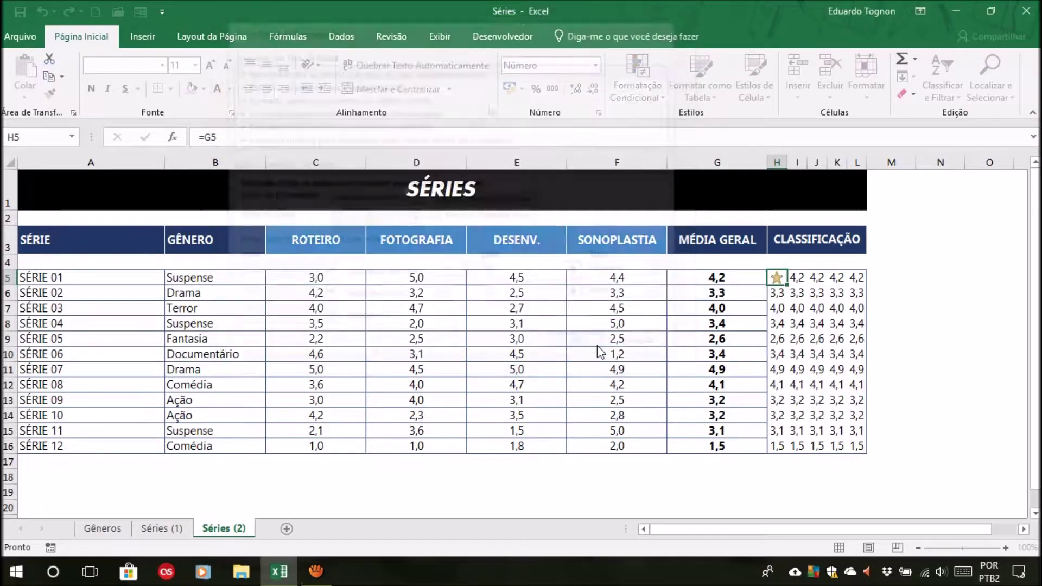
Step: Apply the rule, then check the G5, J5, K5 and G16 formulas
left_click(940, 293)
left_click(776, 276)
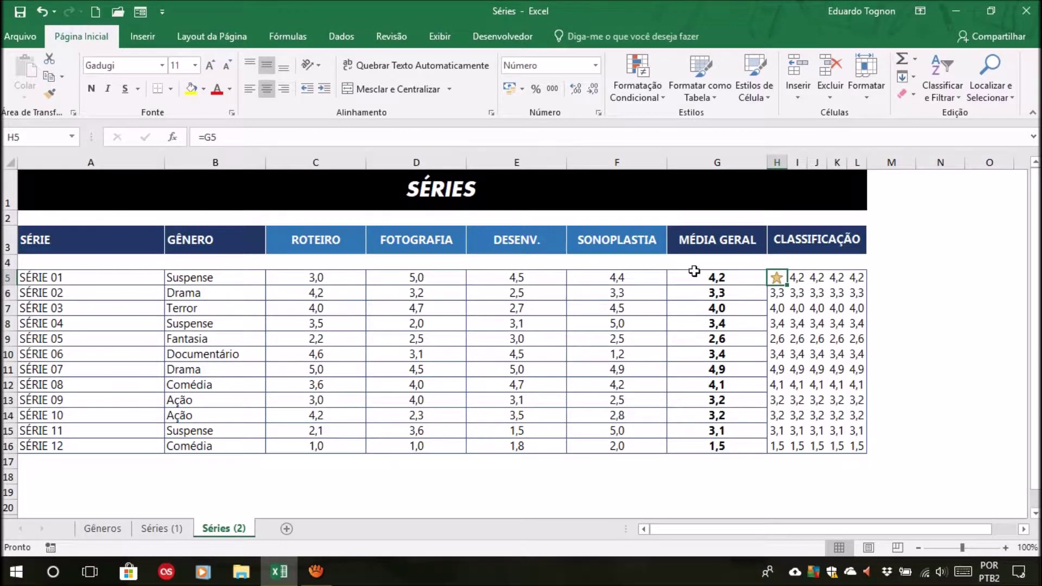
left_click(721, 276)
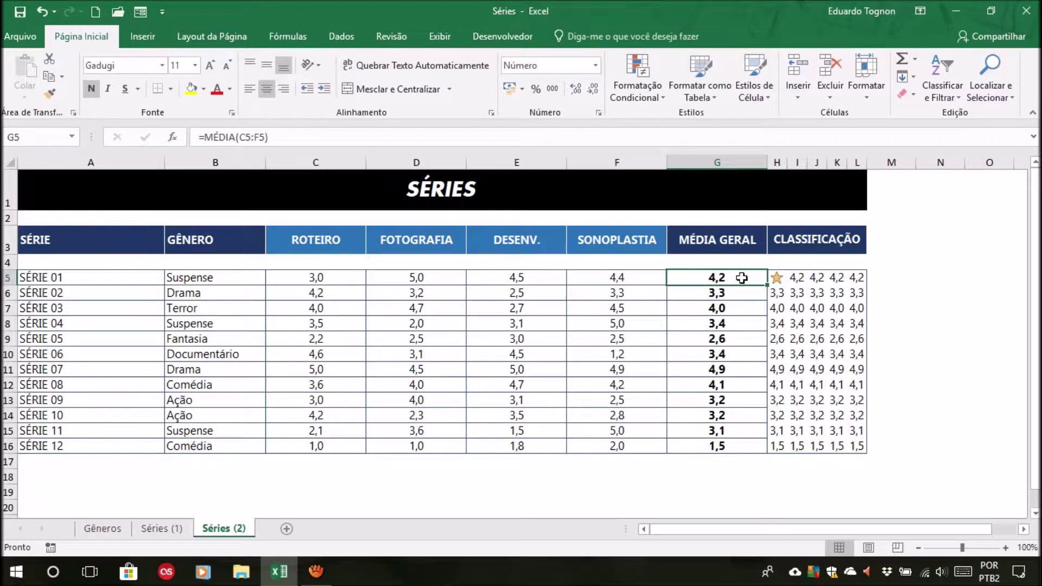
left_click(816, 278)
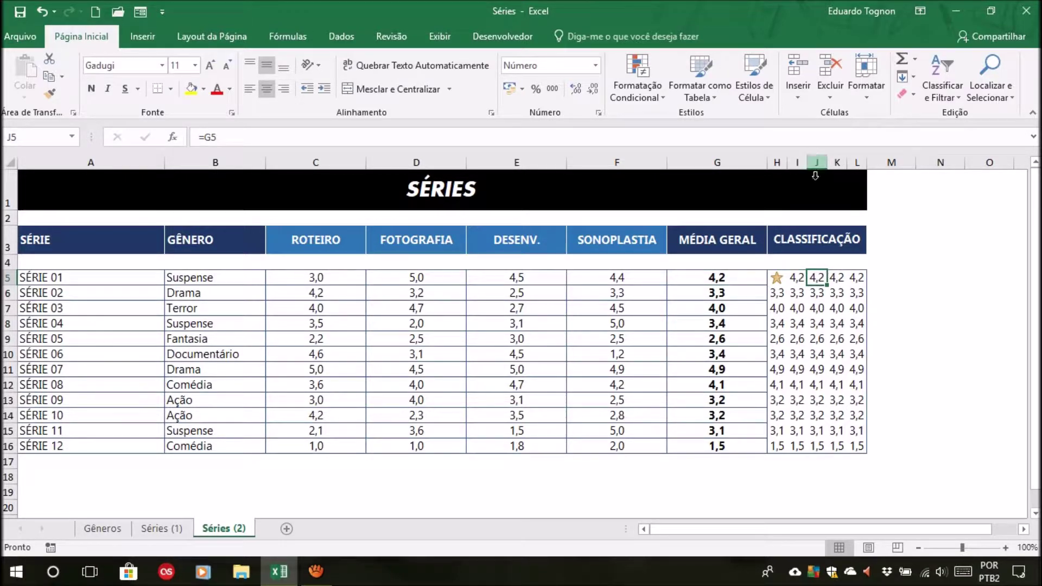
left_click(837, 277)
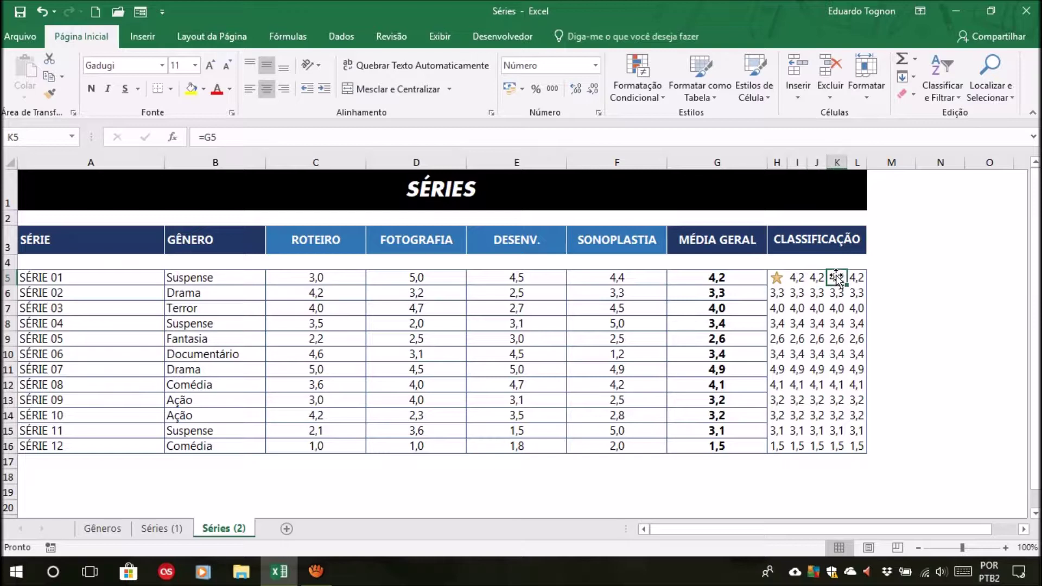
left_click(707, 273)
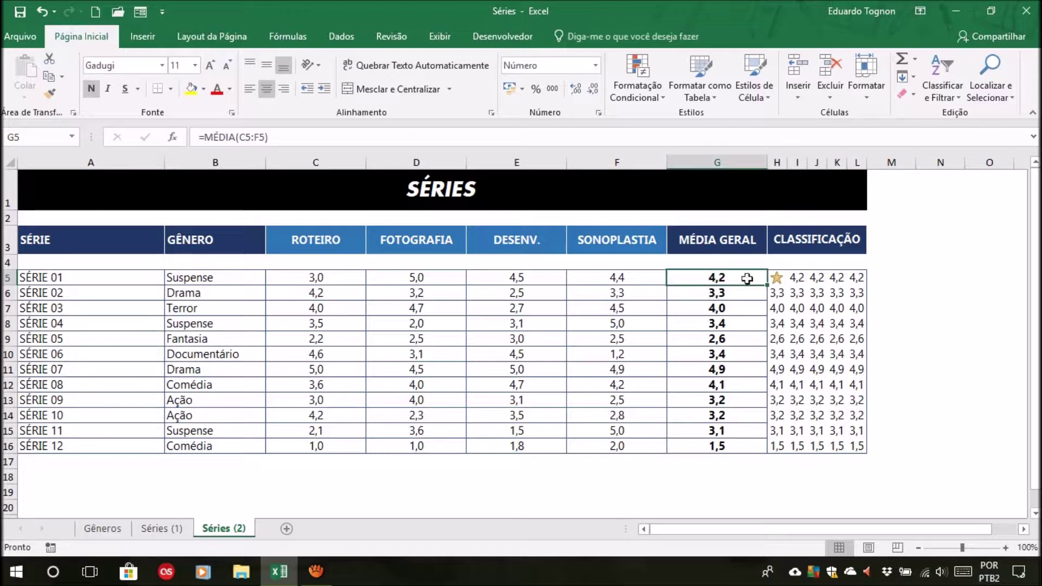
left_click(730, 354)
left_click(733, 429)
left_click(736, 448)
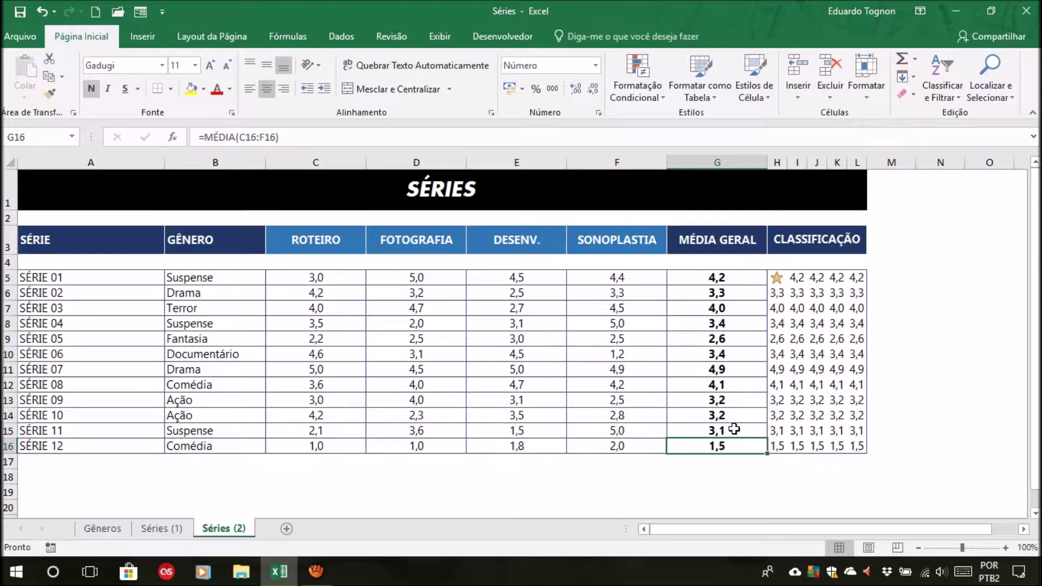
Step: Fill H5's star formatting down to H16
left_click(775, 275)
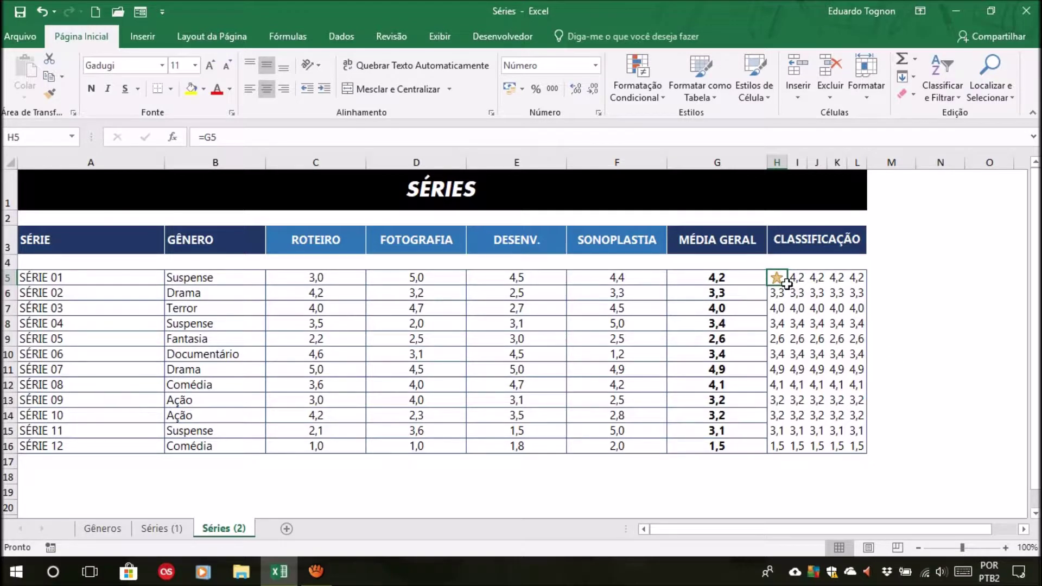
left_click_drag(787, 284, 778, 451)
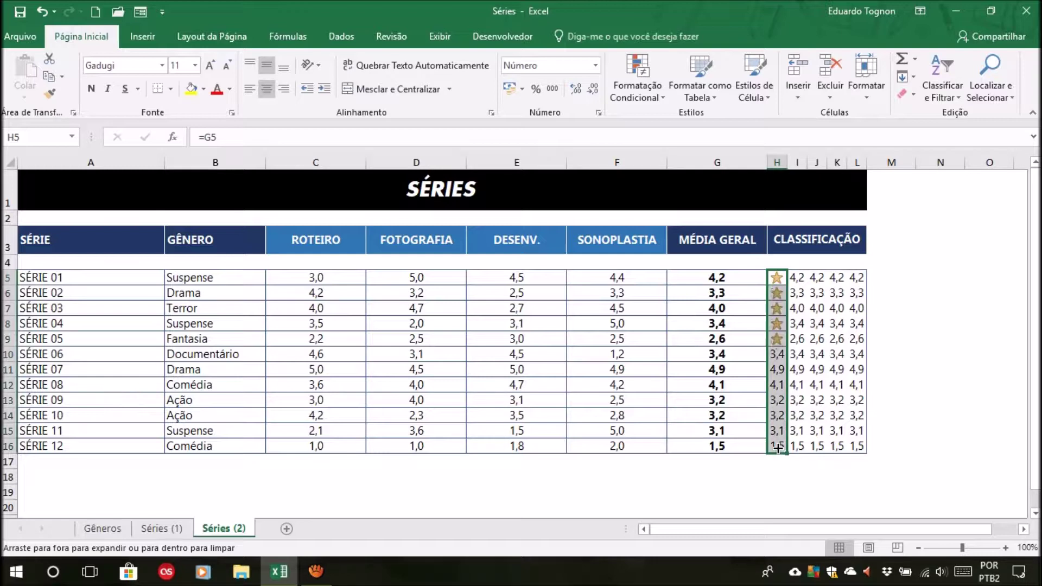
left_click(970, 356)
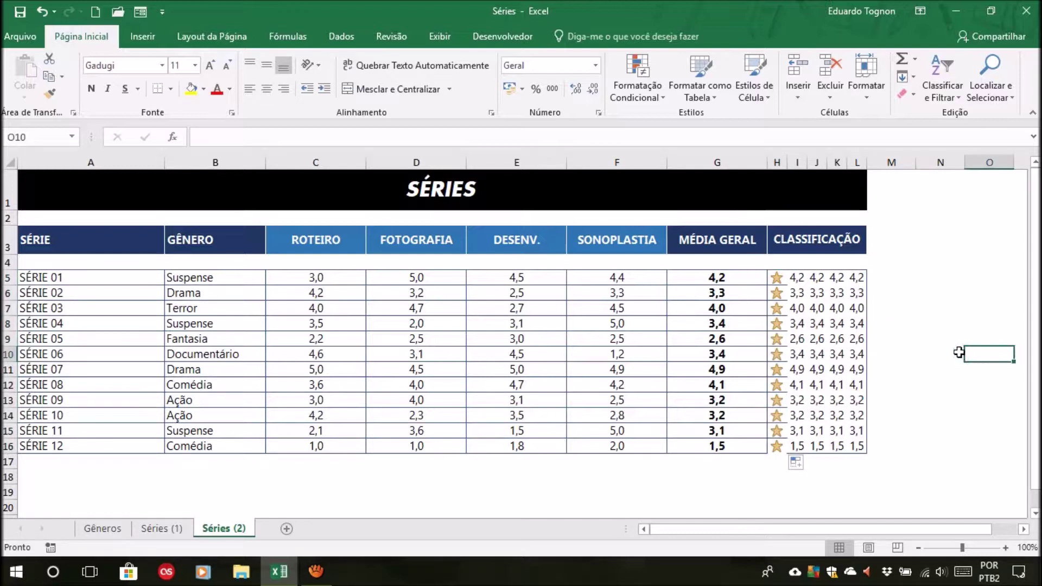
left_click(797, 277)
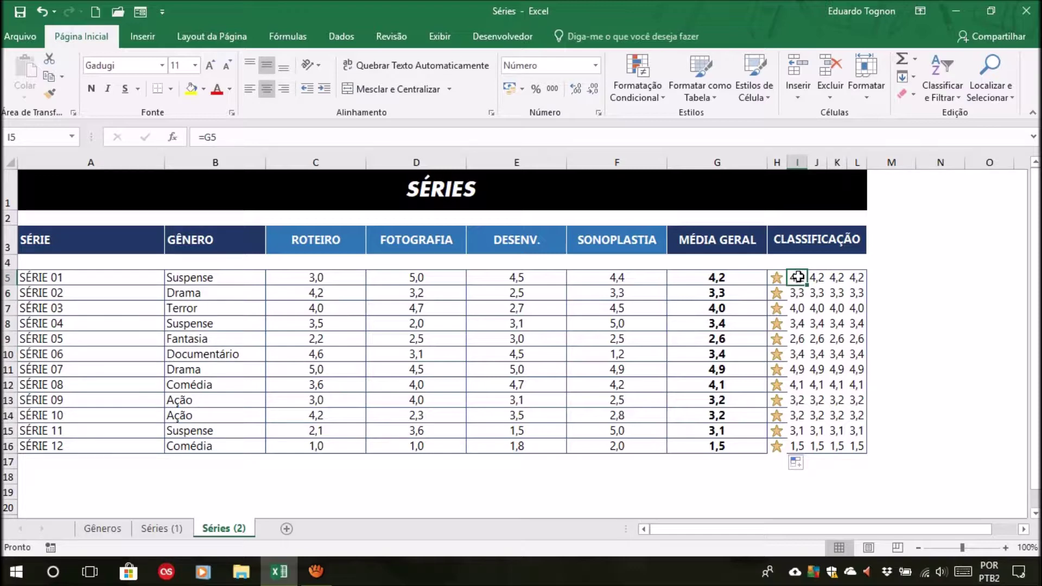
Step: Create a new icon-only Conjuntos de Ícones rule for I5 using the three-stars set
left_click(642, 84)
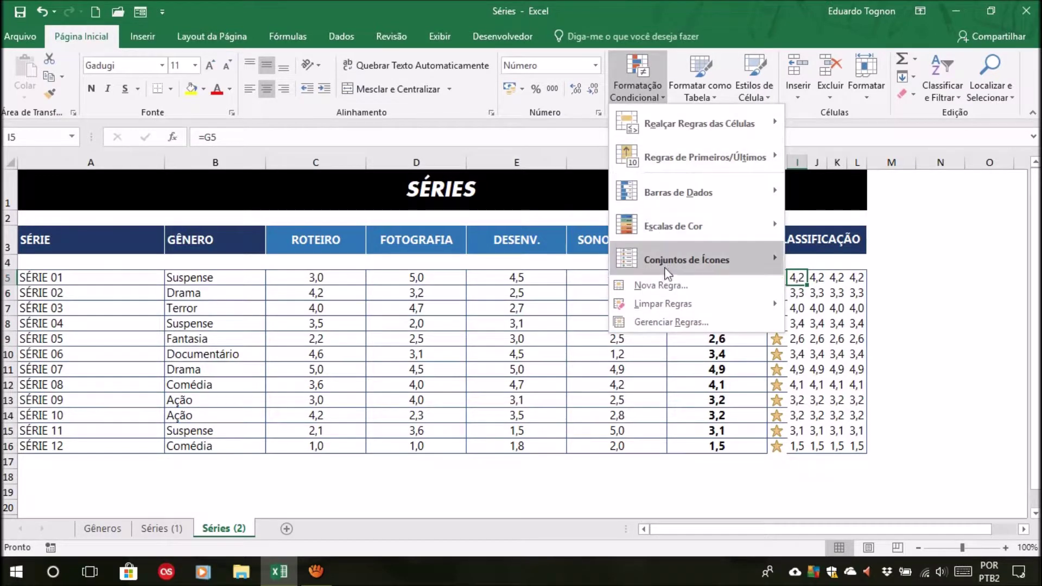
left_click(661, 285)
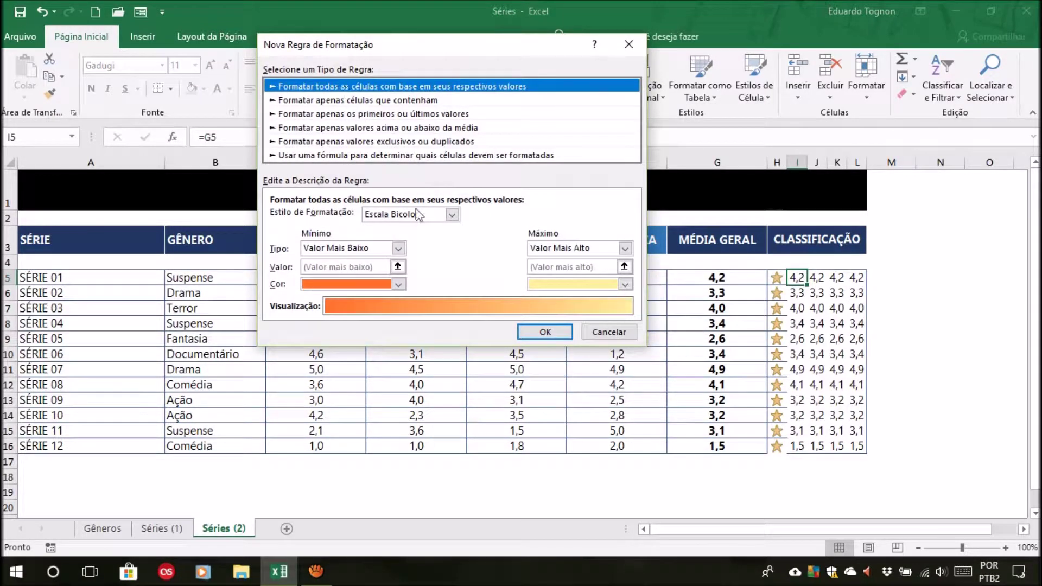
left_click(418, 214)
left_click(429, 259)
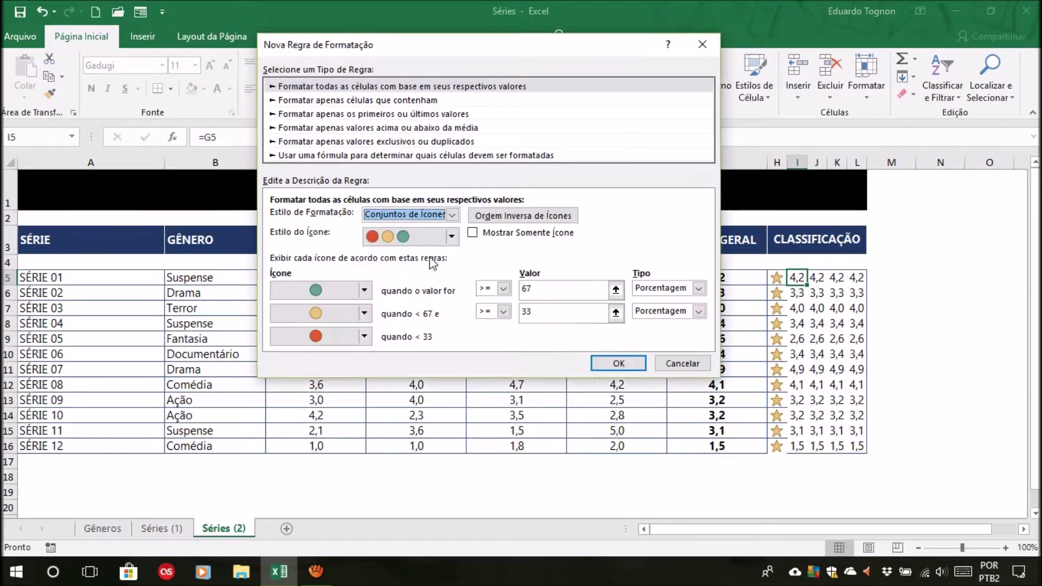
left_click(473, 232)
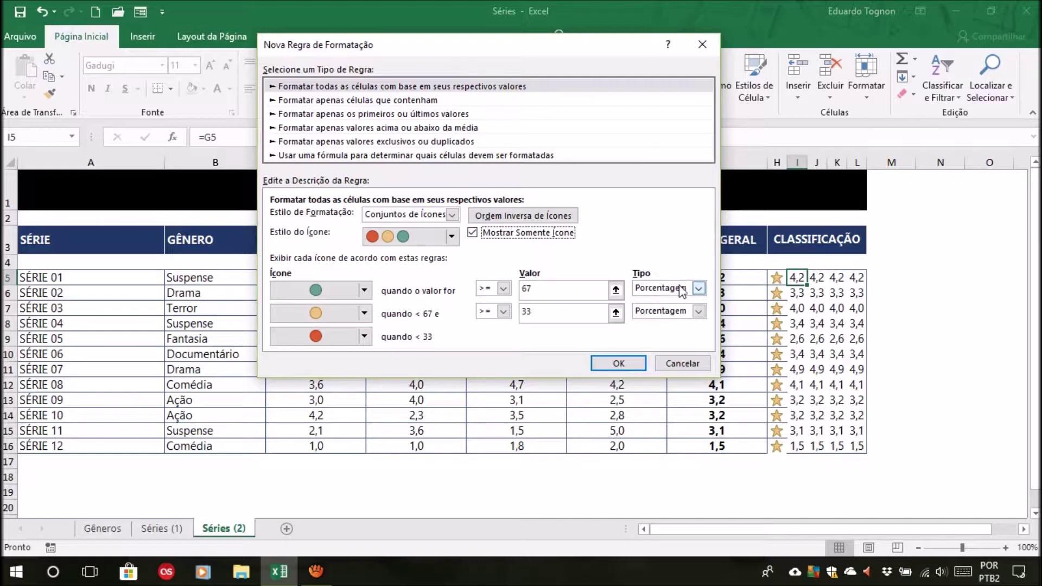
left_click(698, 288)
left_click(412, 237)
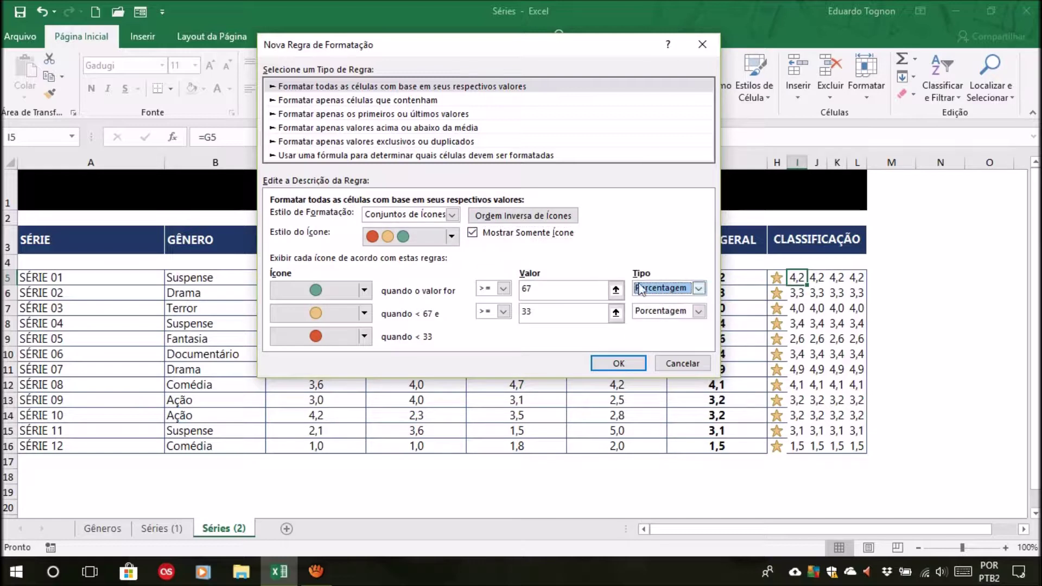
left_click(452, 236)
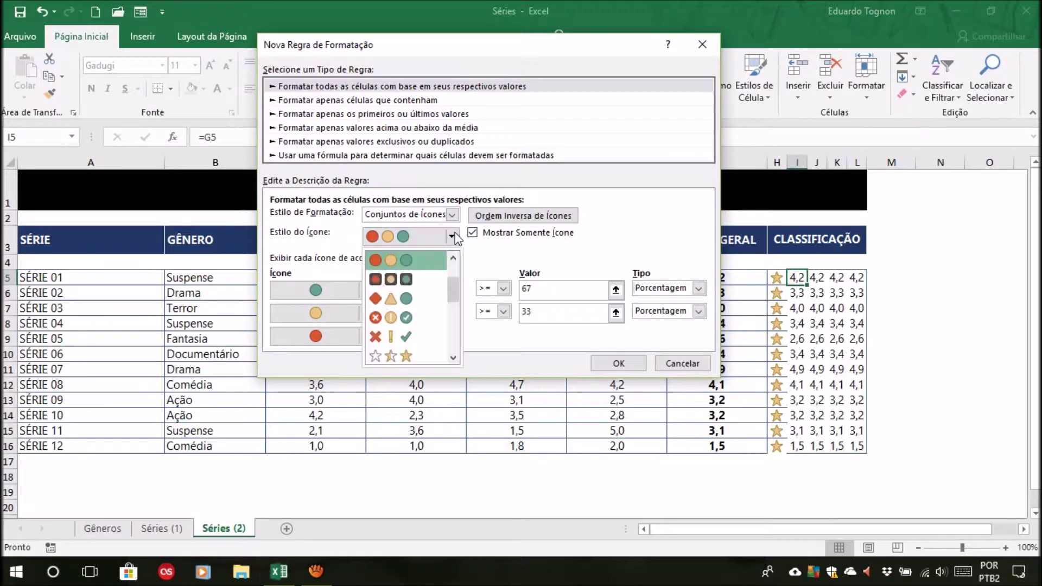
left_click(391, 356)
Step: Set both threshold types to Número with values 1,6 and 1,2
left_click(698, 288)
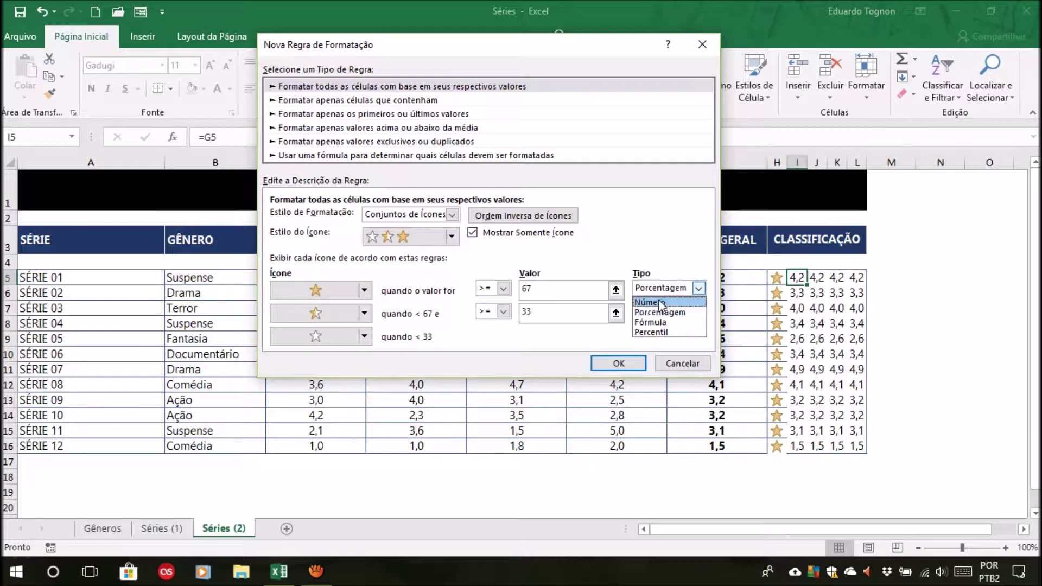
left_click(651, 302)
left_click(698, 311)
left_click(665, 325)
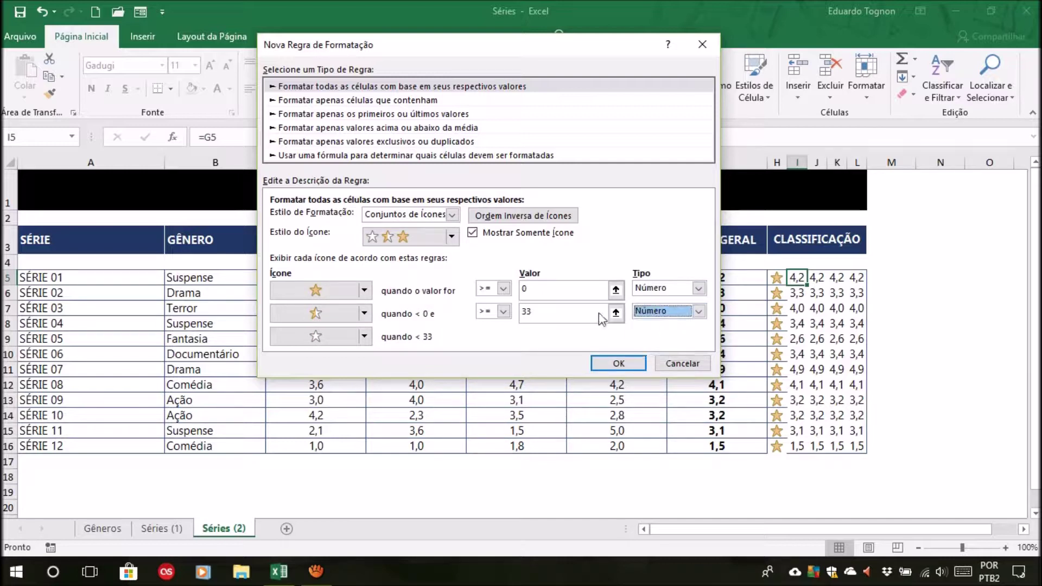
left_click(564, 289)
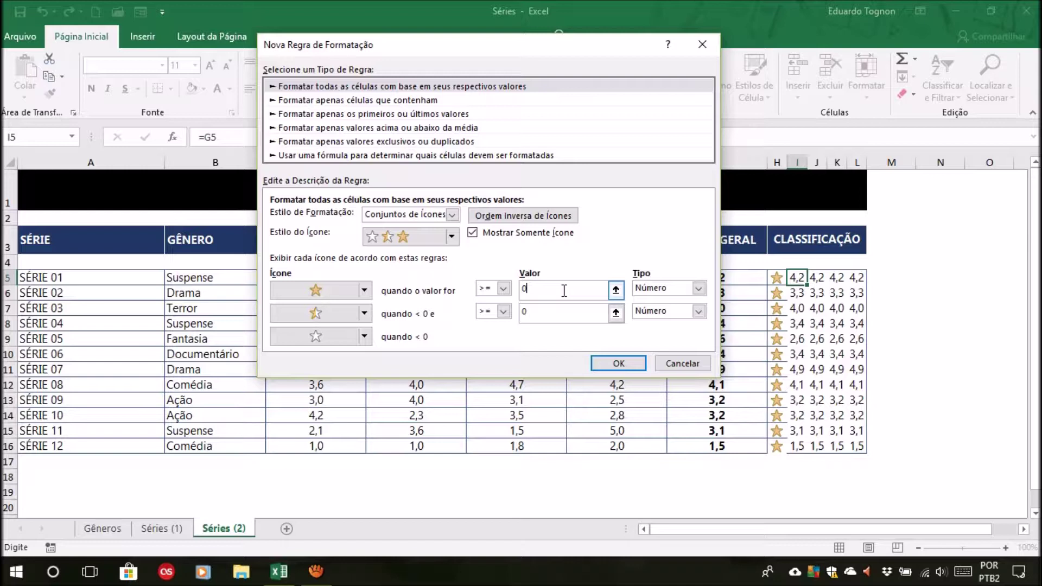
key("BackSpace")
type("1,6")
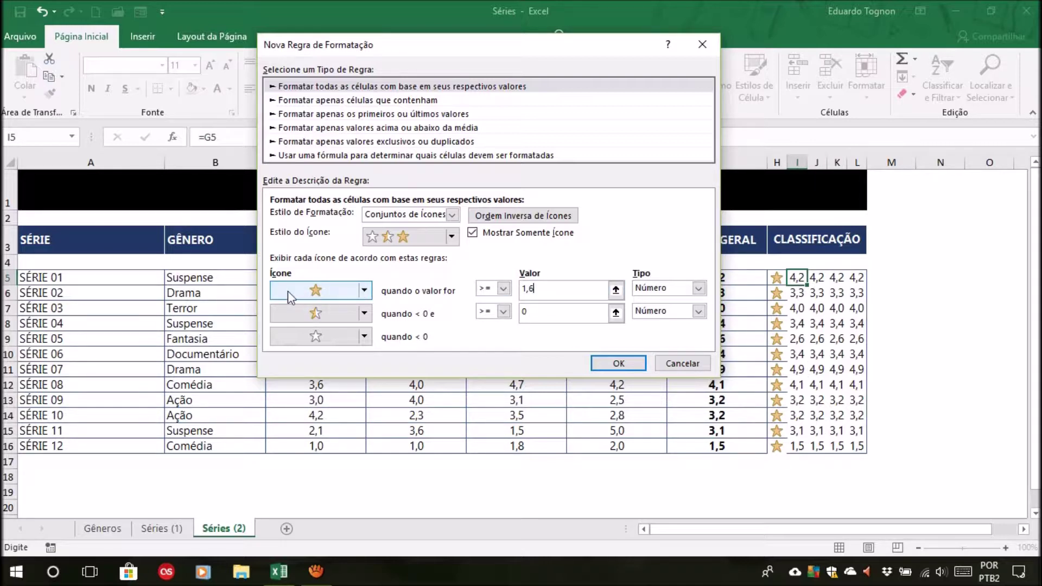
left_click(558, 312)
key("BackSpace")
type("1,2")
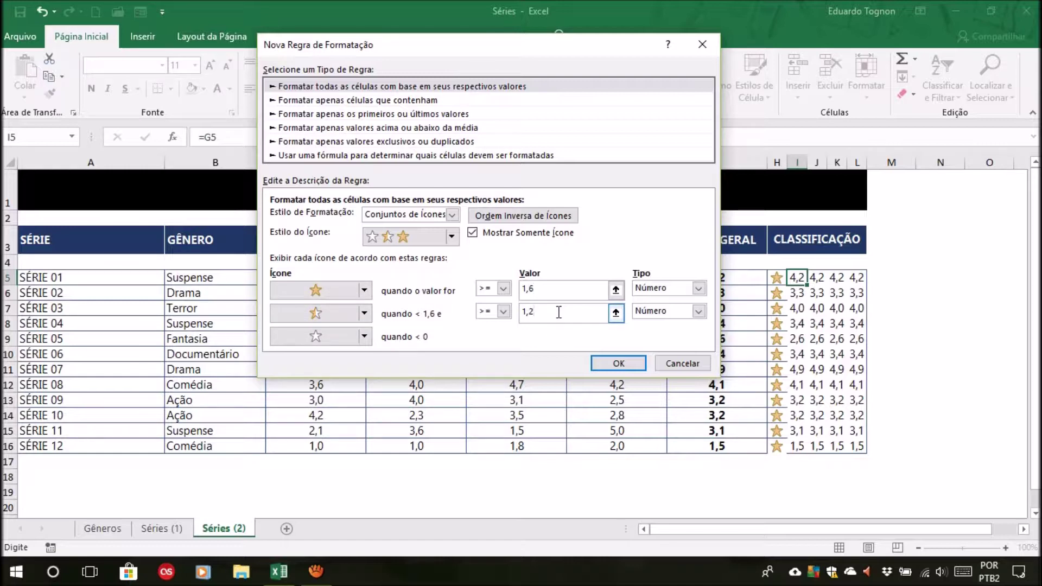
left_click(563, 289)
left_click(552, 315)
Step: Apply the I5 star rule and fill it down to I16
left_click(633, 364)
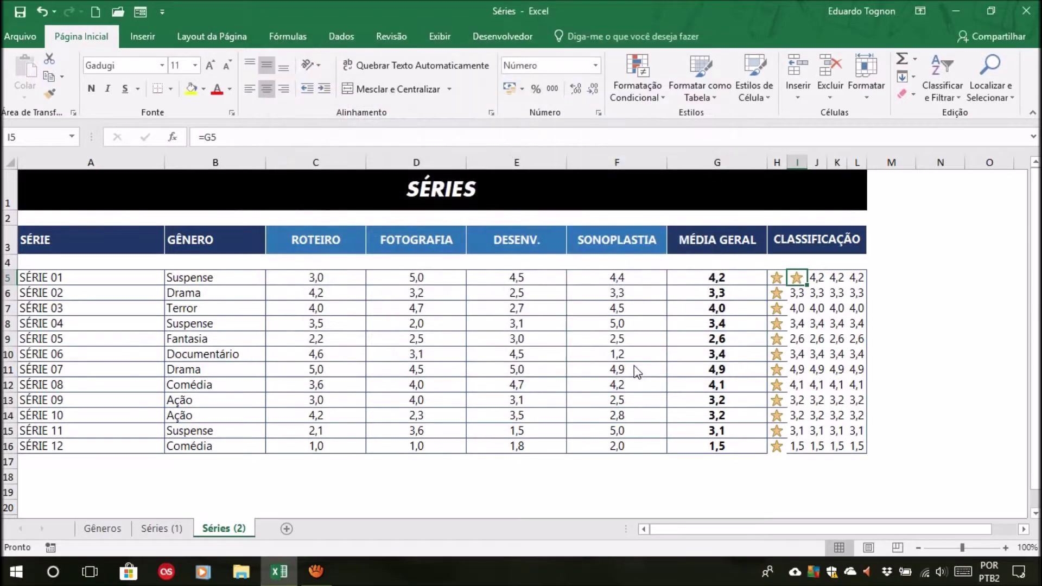
left_click(714, 277)
left_click(796, 278)
left_click_drag(808, 285, 806, 452)
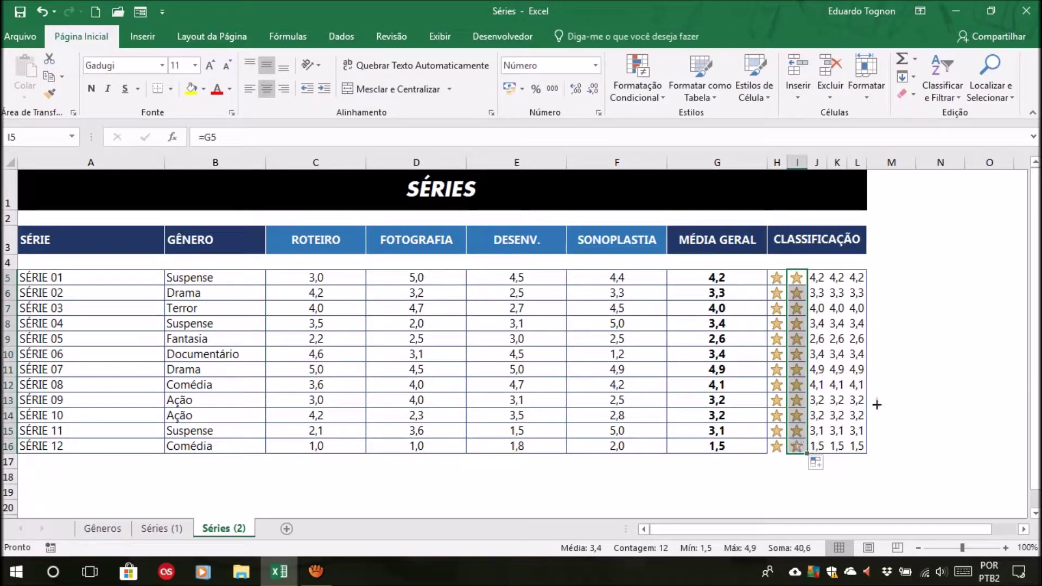
left_click(968, 321)
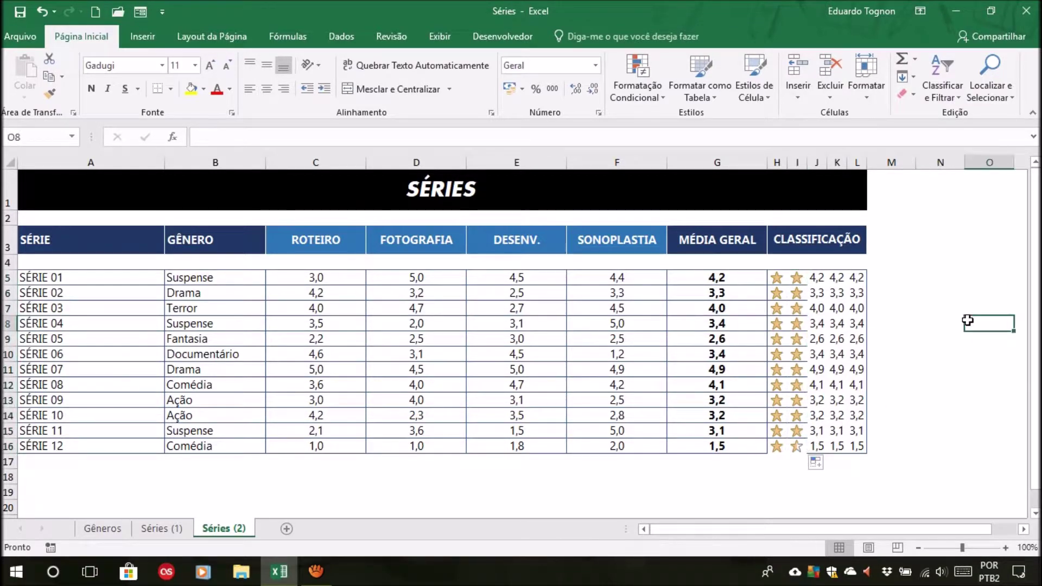
Step: Verify SÉRIE 12's half star in I16 against its 1,5 average in G16
left_click(796, 431)
left_click(796, 446)
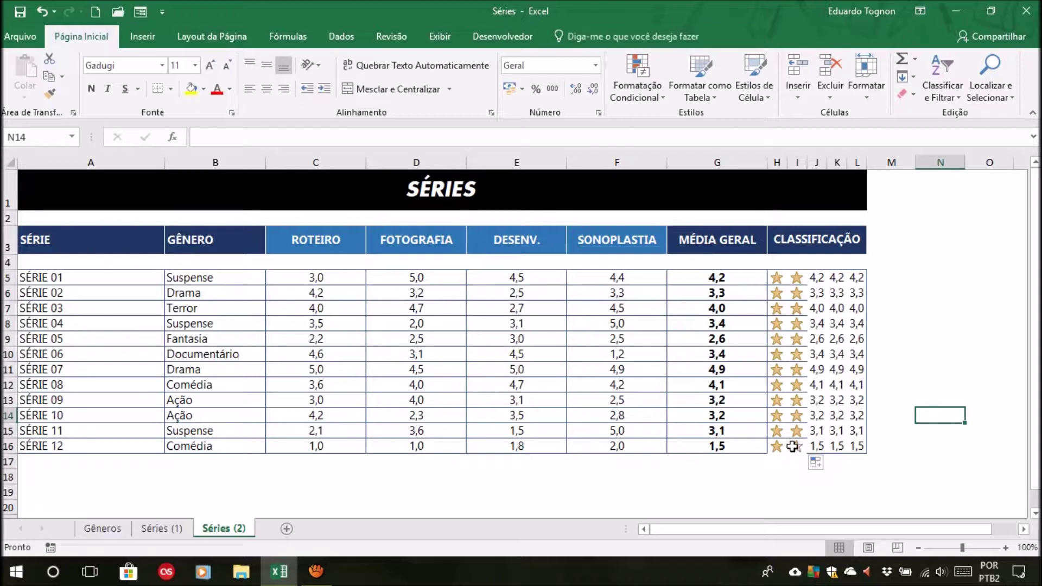
left_click(721, 446)
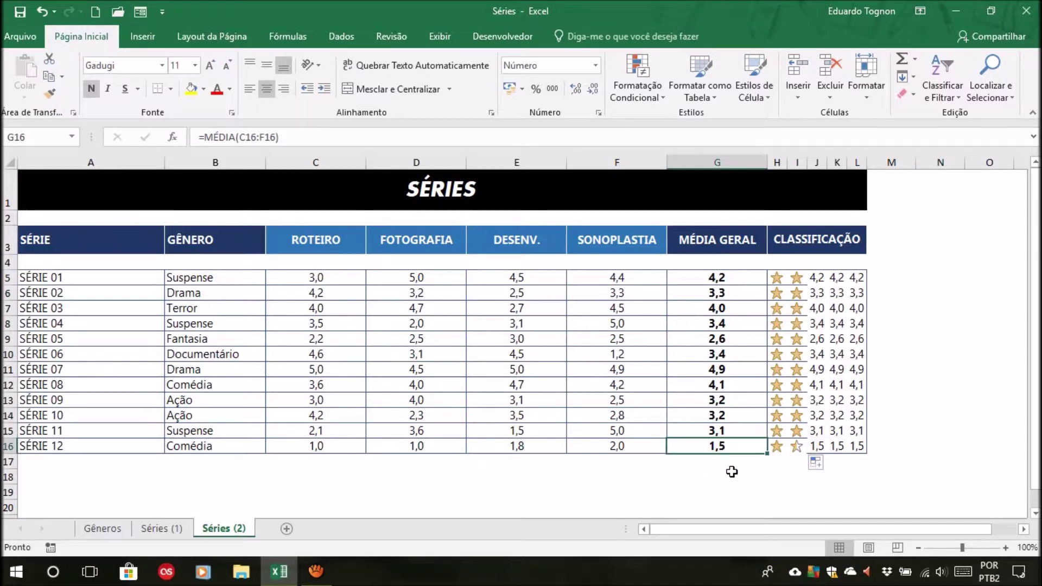
left_click(732, 471)
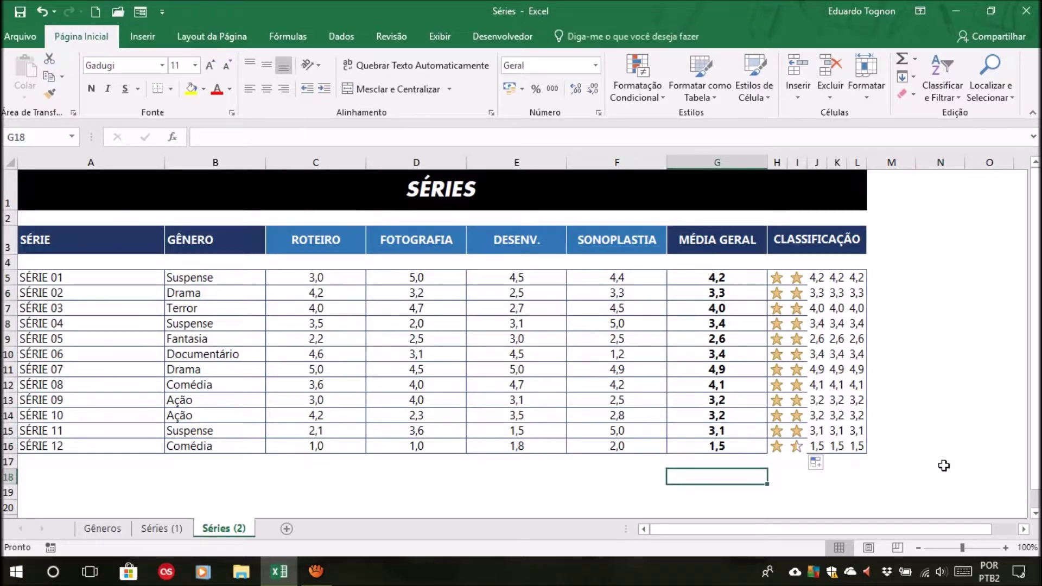
left_click(796, 446)
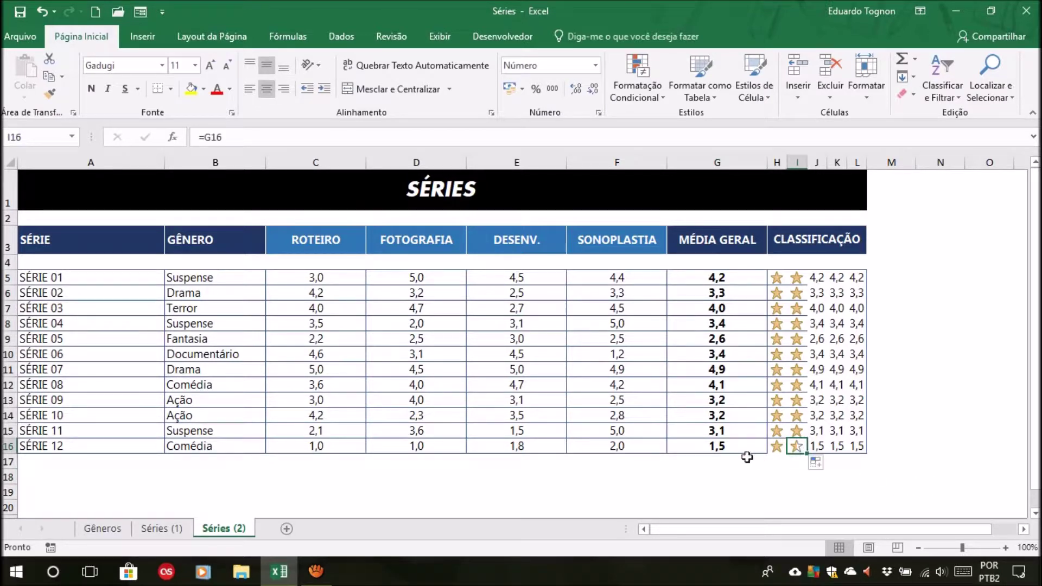
left_click(730, 446)
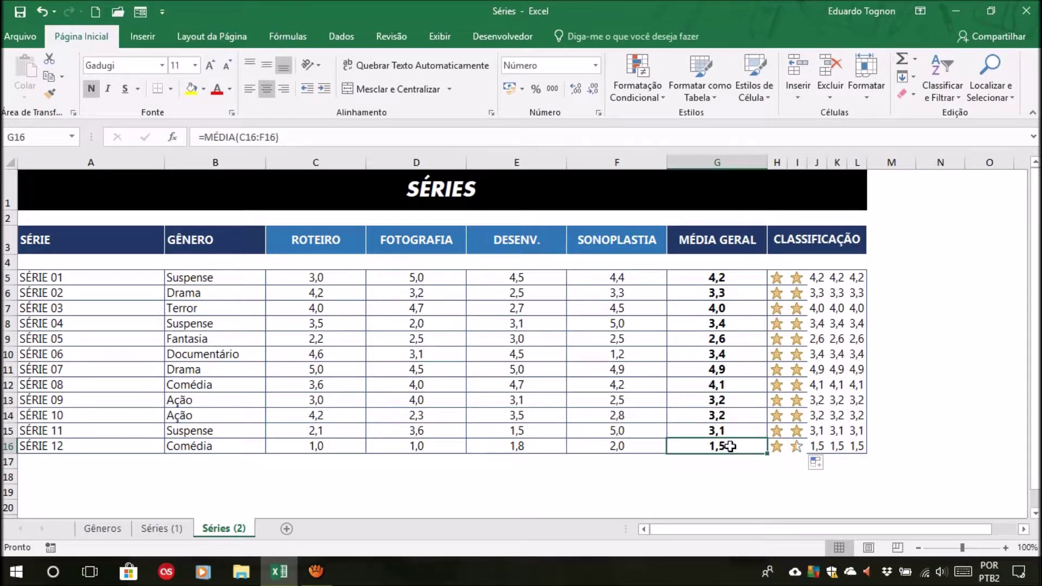
left_click(794, 444)
left_click(741, 446)
Step: Select J5 and start a new conditional formatting rule for it
left_click(796, 446)
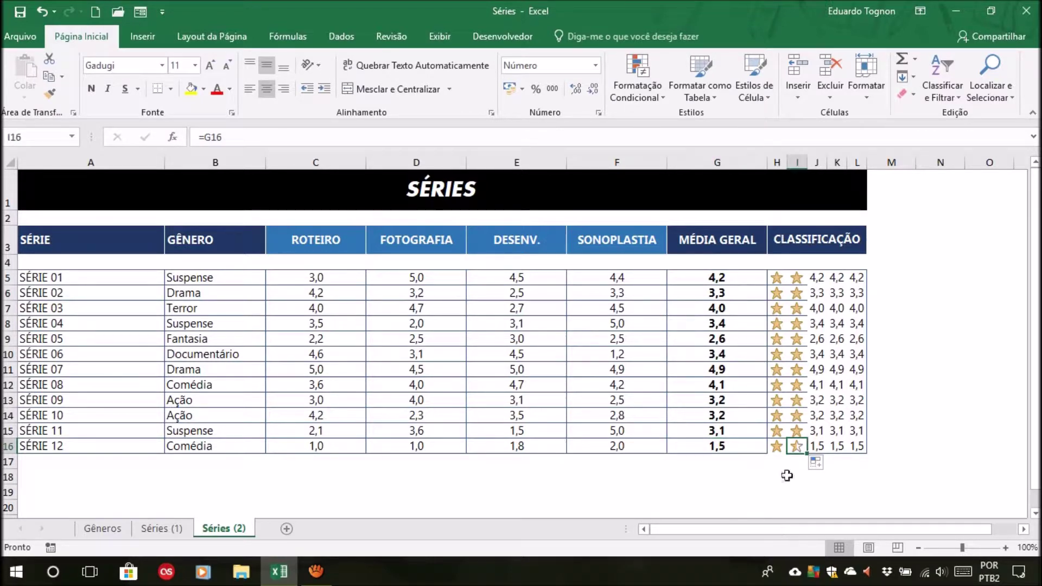
left_click(818, 278)
left_click(638, 74)
left_click(659, 285)
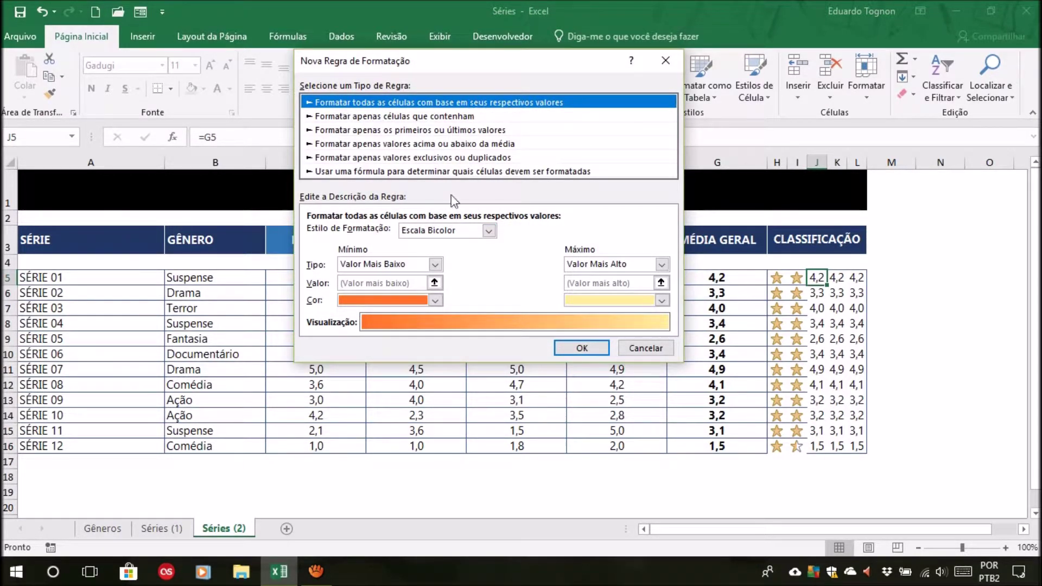
Step: Switch the new rule to the three-stars icon set, showing icons only
left_click(474, 228)
left_click(464, 275)
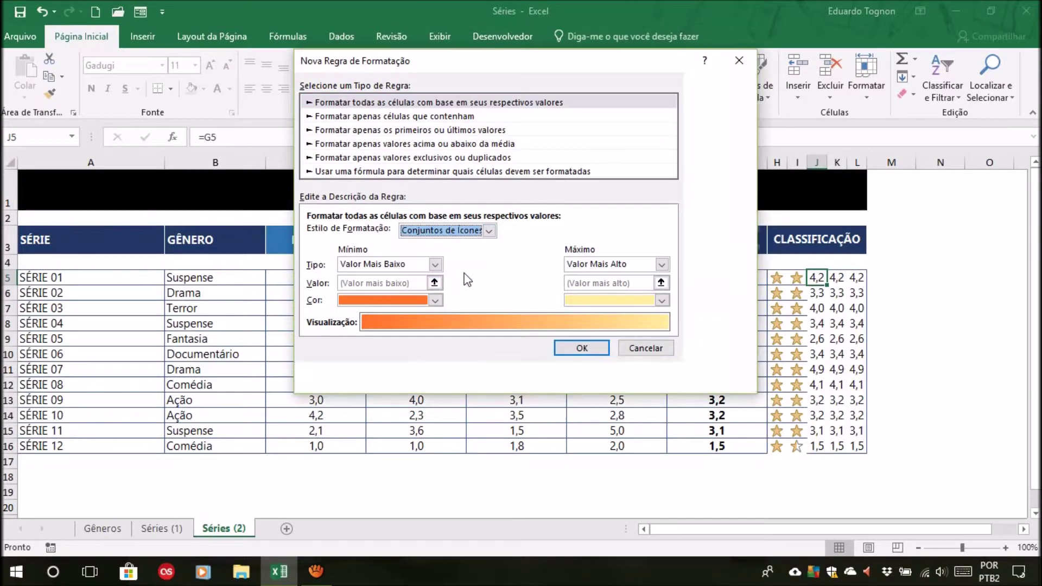
left_click(488, 253)
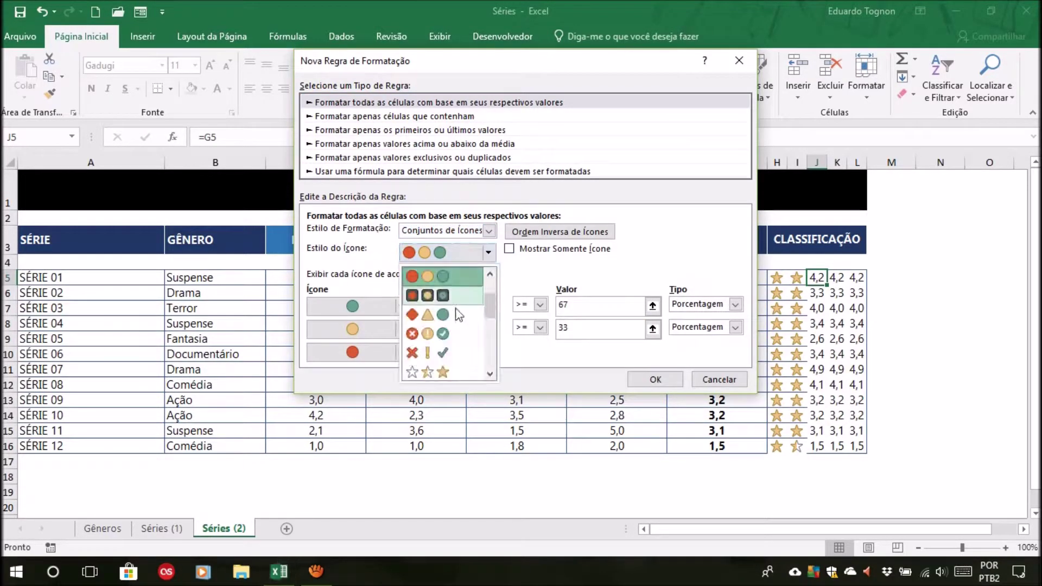
left_click(442, 369)
left_click(510, 250)
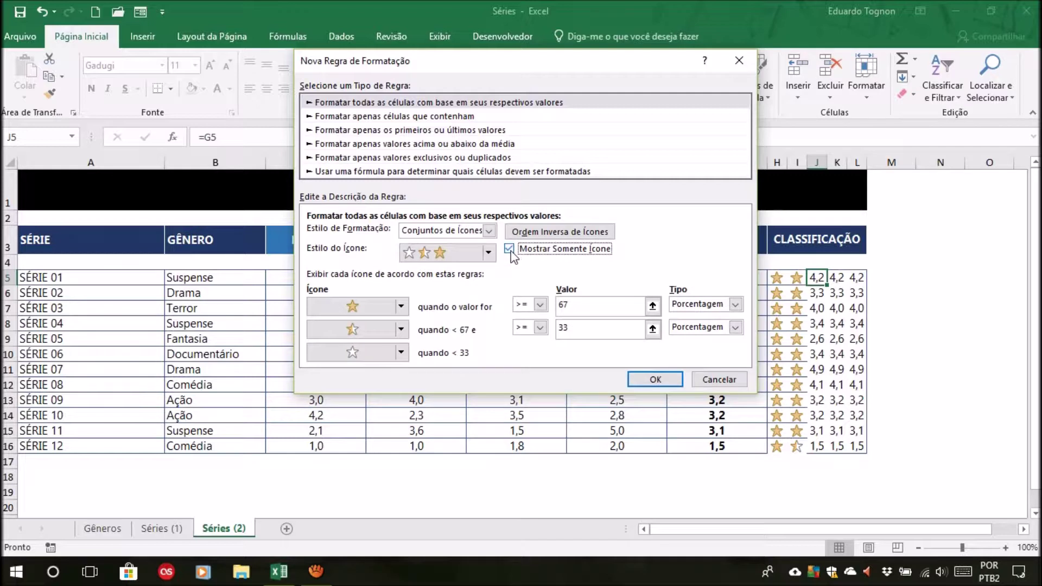
Step: Make both thresholds Number type with values 2,6 and 2,2, and apply the rule to J5
left_click(698, 304)
left_click(688, 315)
left_click(689, 328)
left_click(691, 337)
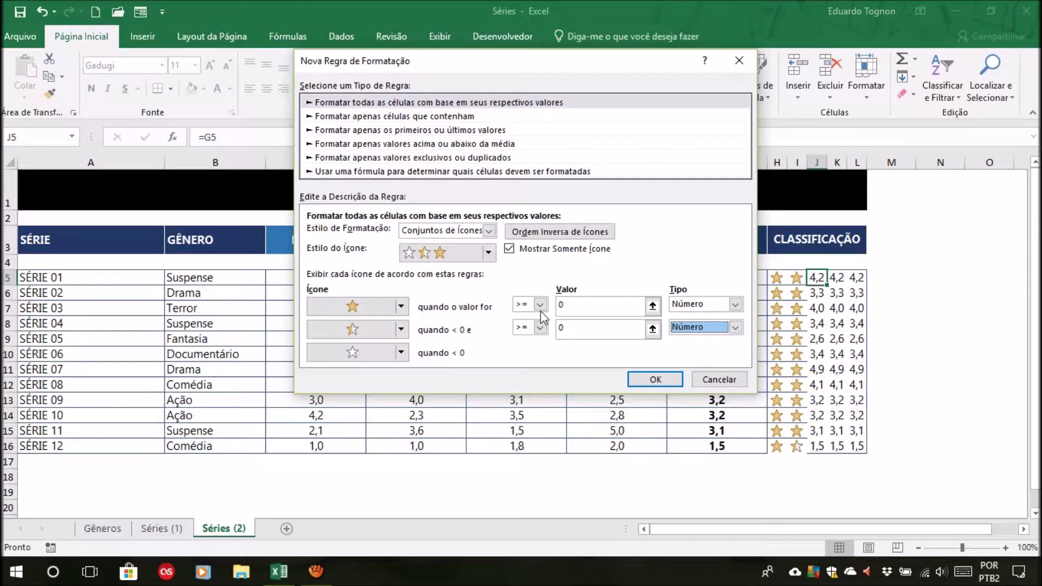
left_click(584, 308)
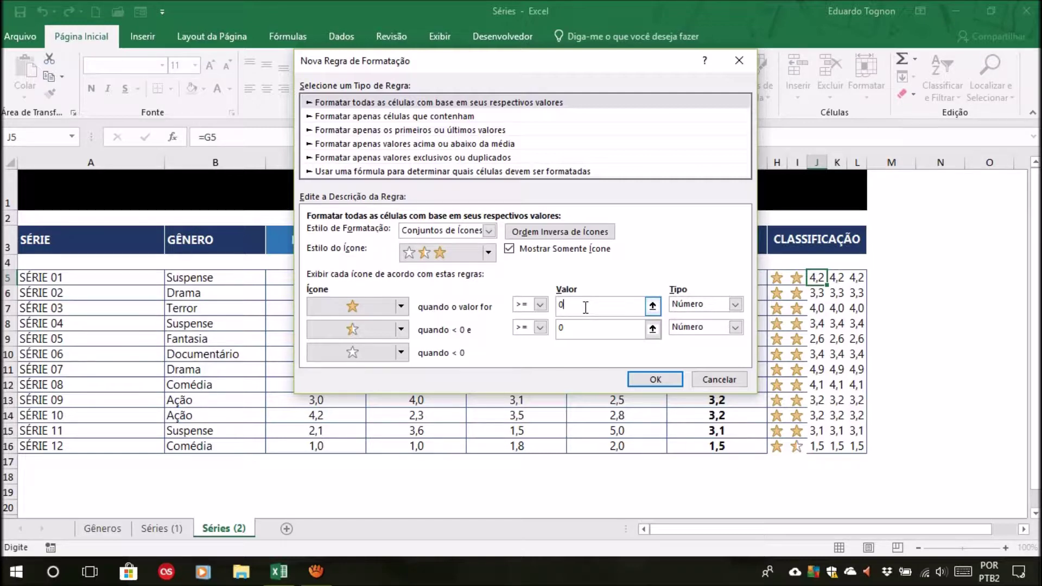
key("BackSpace")
left_click(577, 325)
key("BackSpace")
type("2,2")
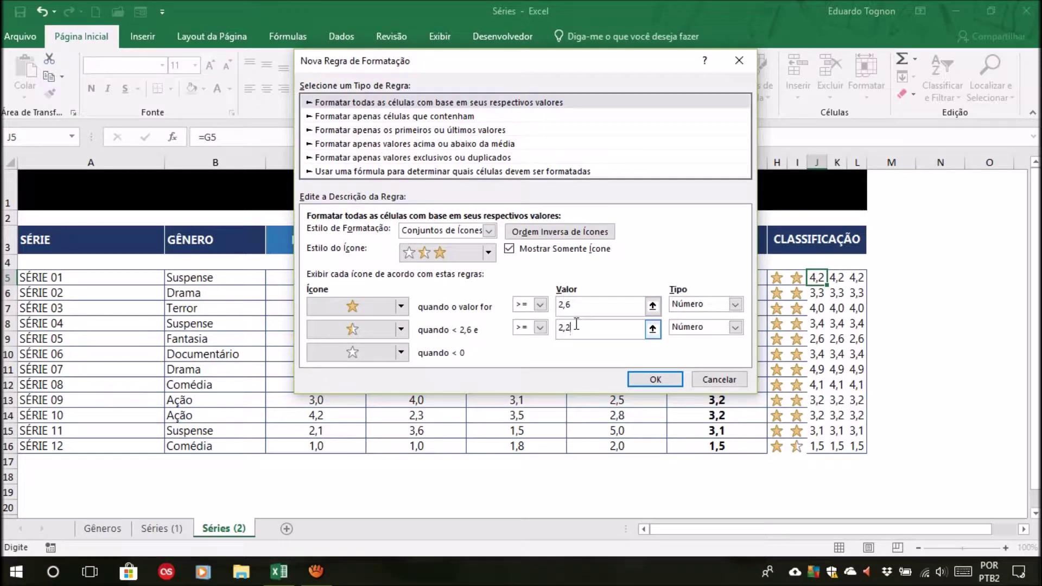
left_click(586, 303)
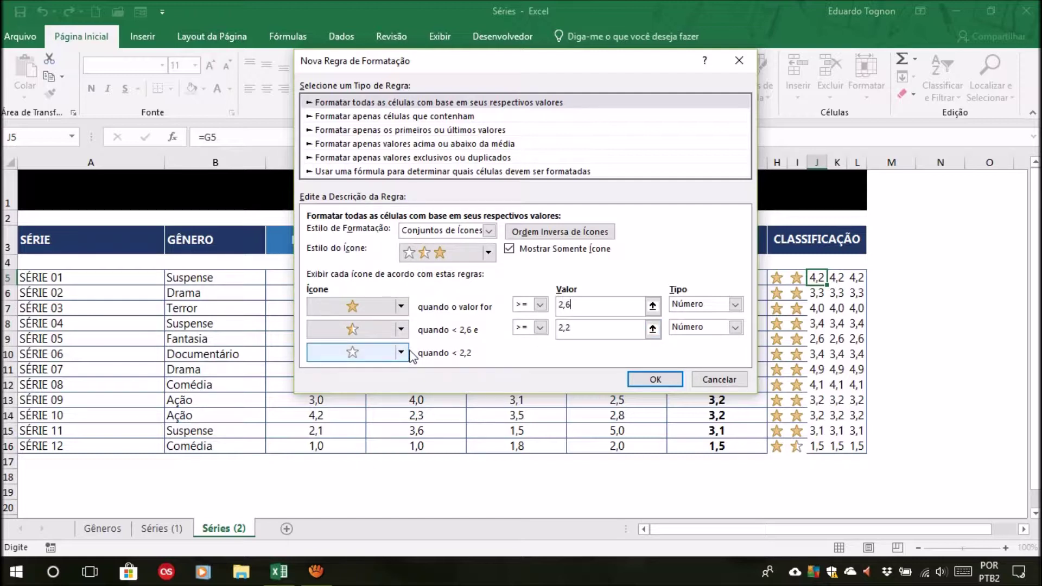
left_click(655, 379)
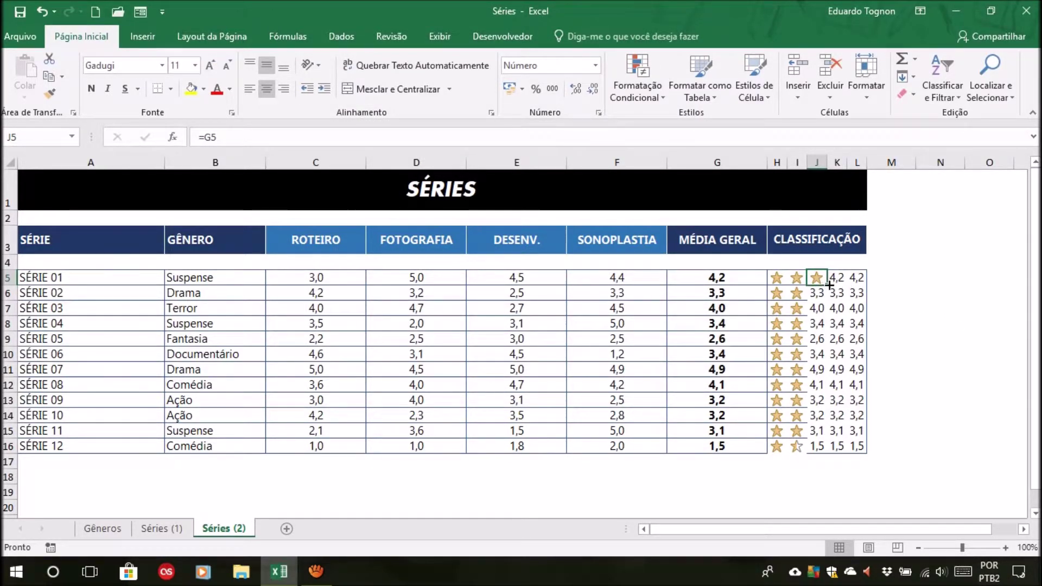
Step: Fill J5's star rule down to J16, check J9 against G9, then give G5:G16 two decimals
left_click_drag(827, 283, 826, 453)
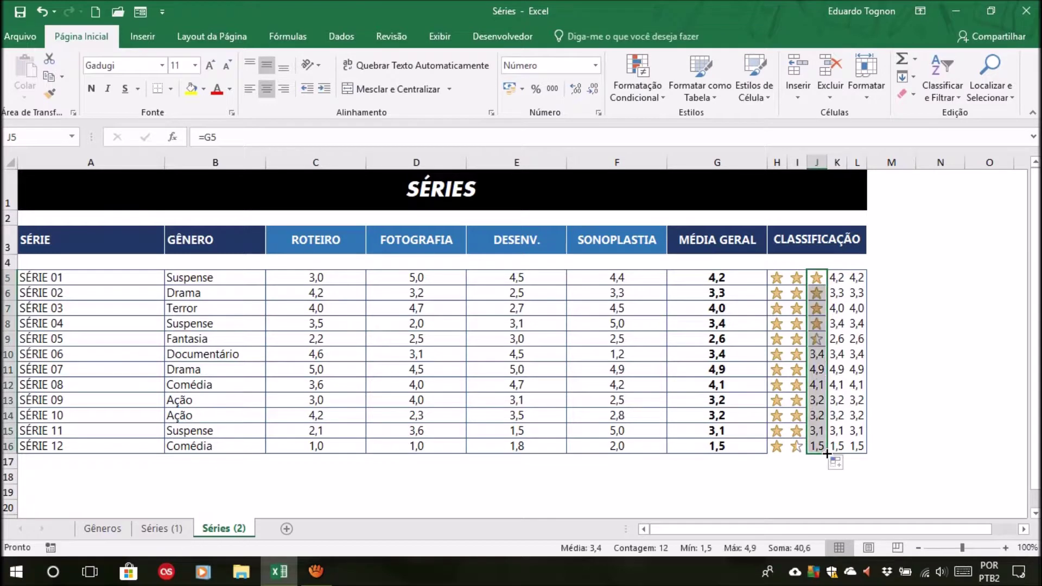
left_click(974, 354)
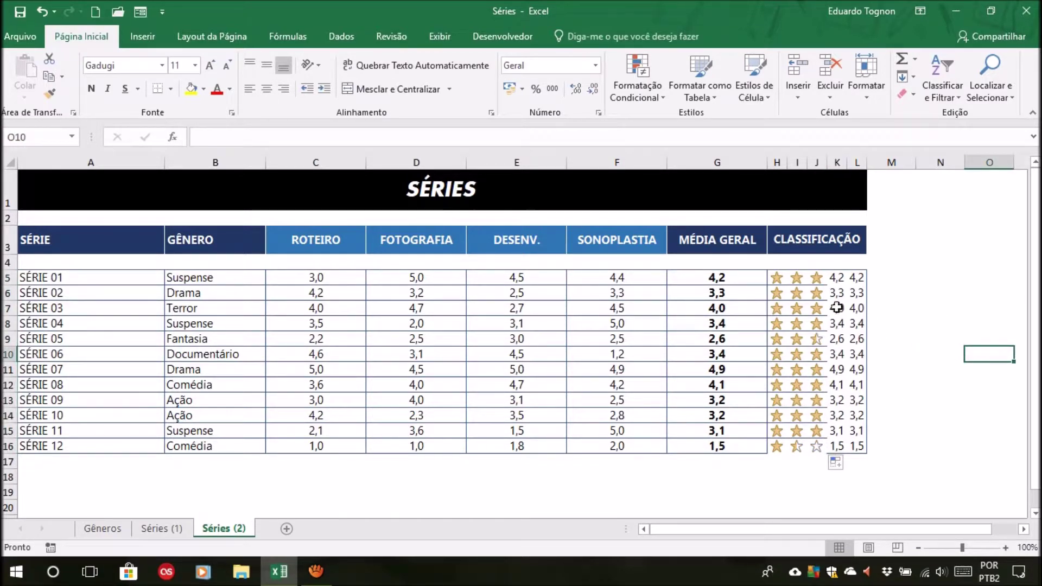
left_click(815, 340)
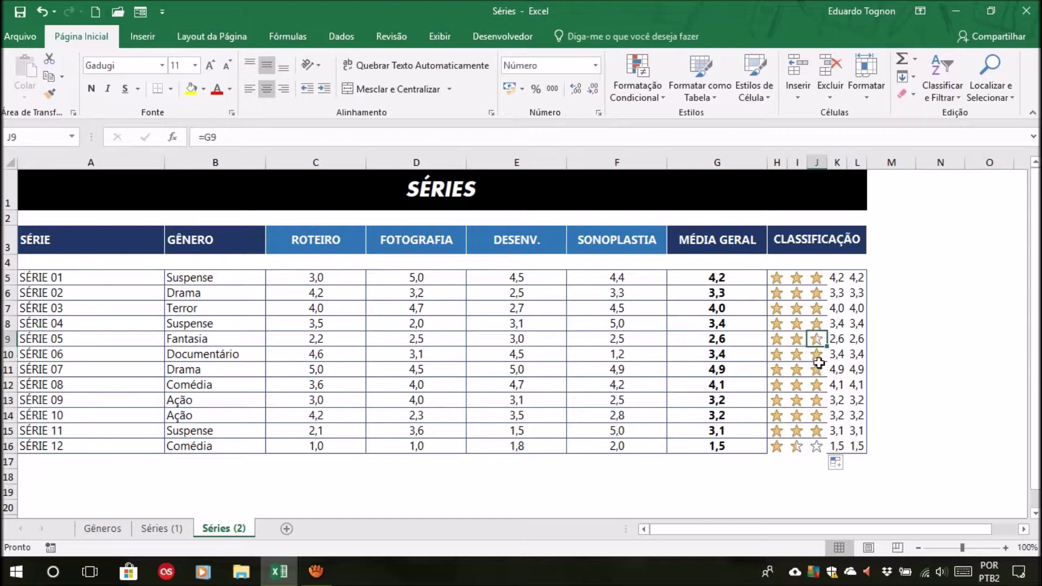
left_click(750, 339)
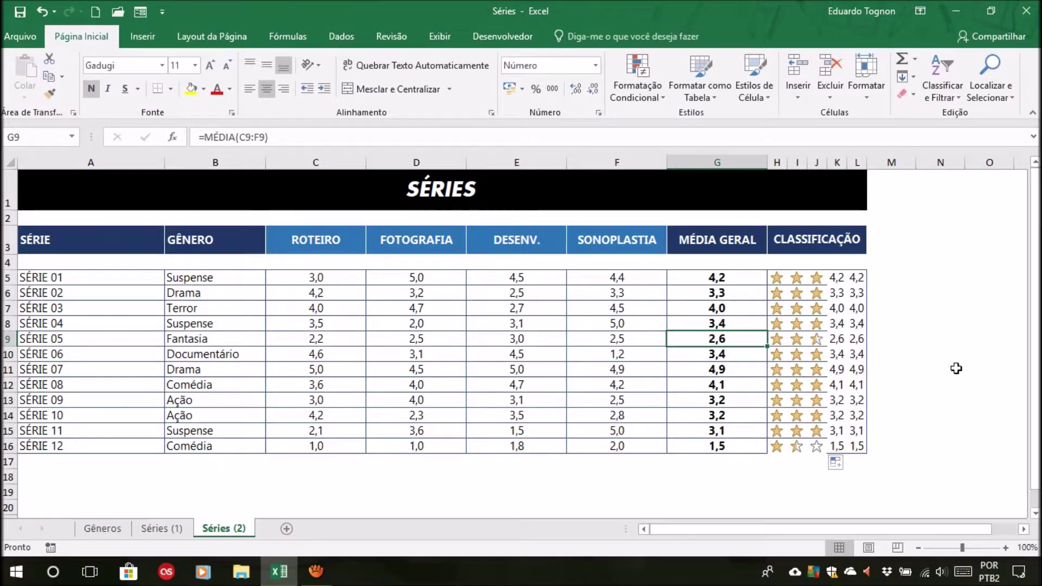
left_click(821, 340)
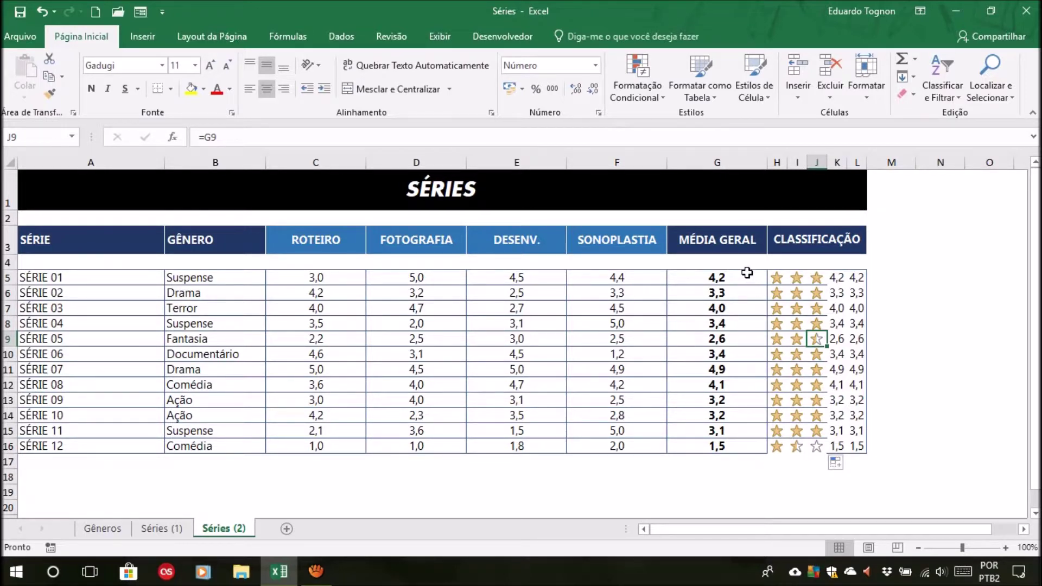
left_click_drag(740, 275, 743, 448)
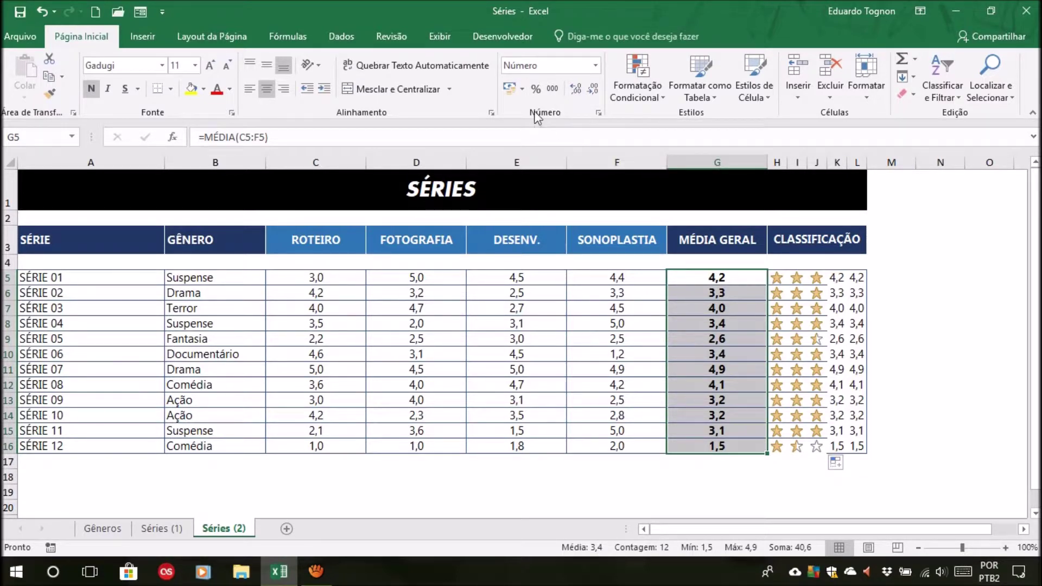
left_click(575, 88)
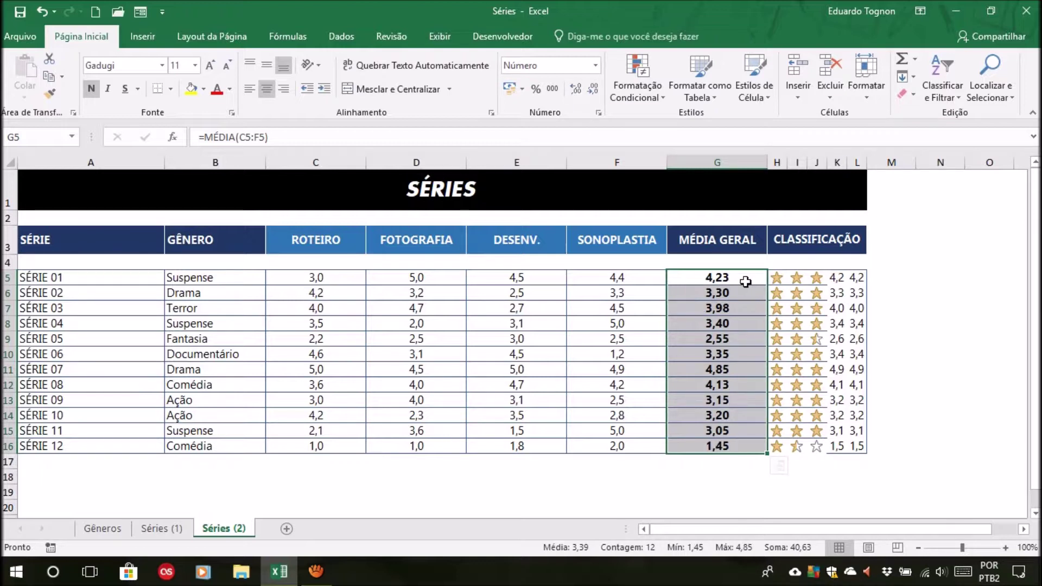
Step: Compare the averages 2,55 in G9 and 1,45 in G16 with the stars in J9, I16 and J16
left_click(733, 337)
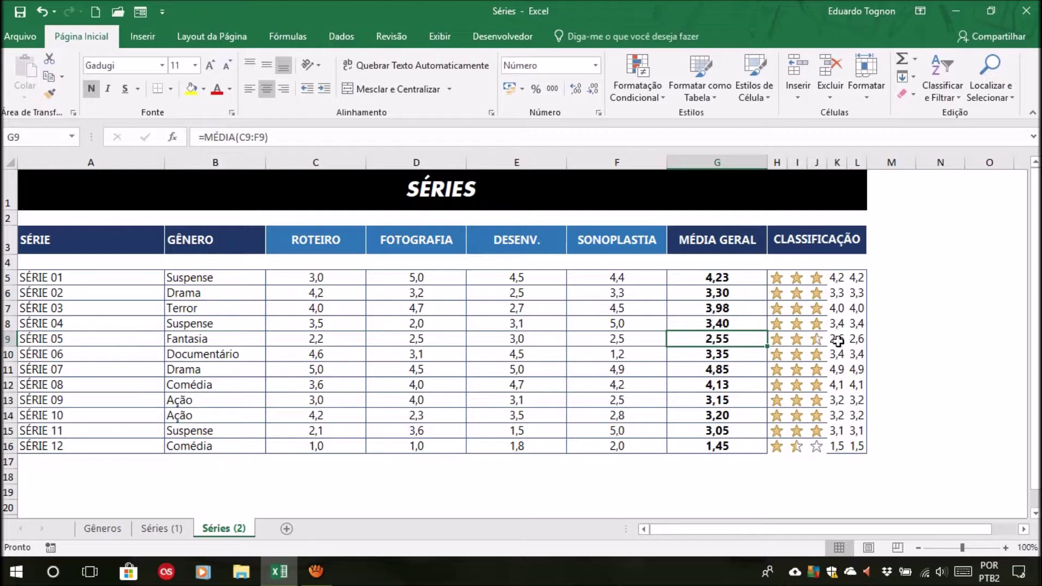
left_click(821, 344)
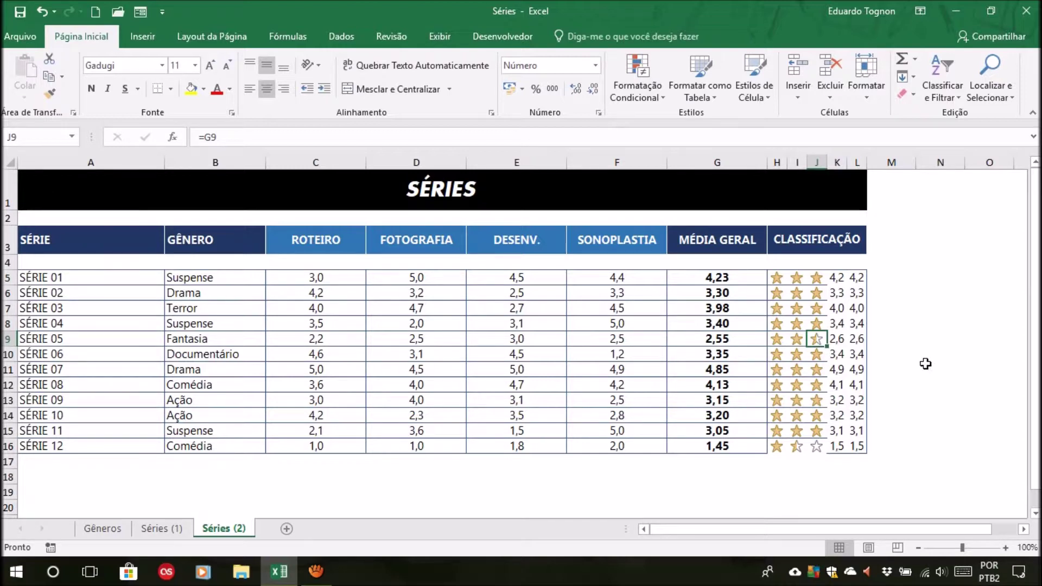
left_click(820, 446)
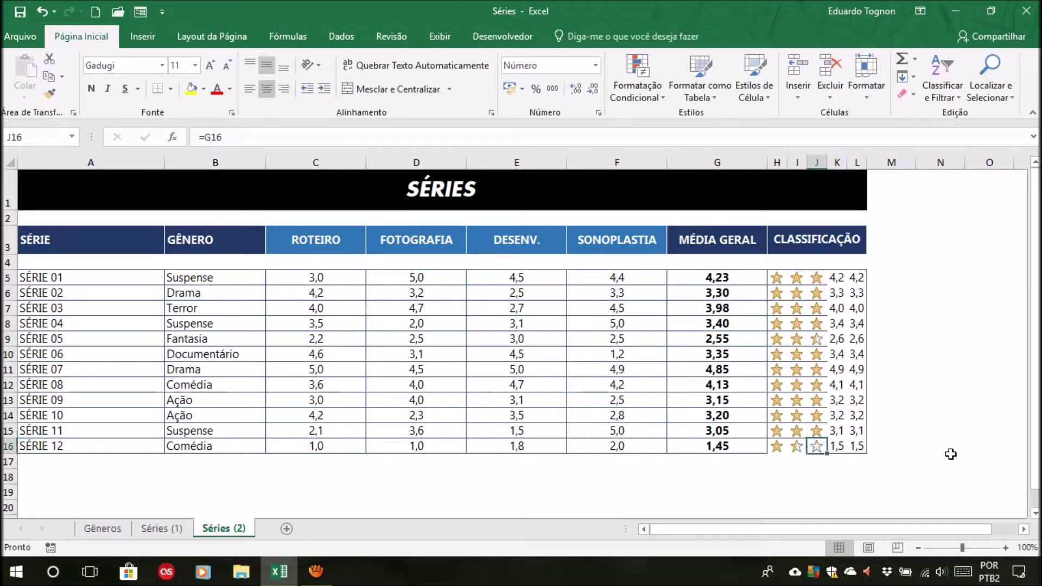
left_click(751, 445)
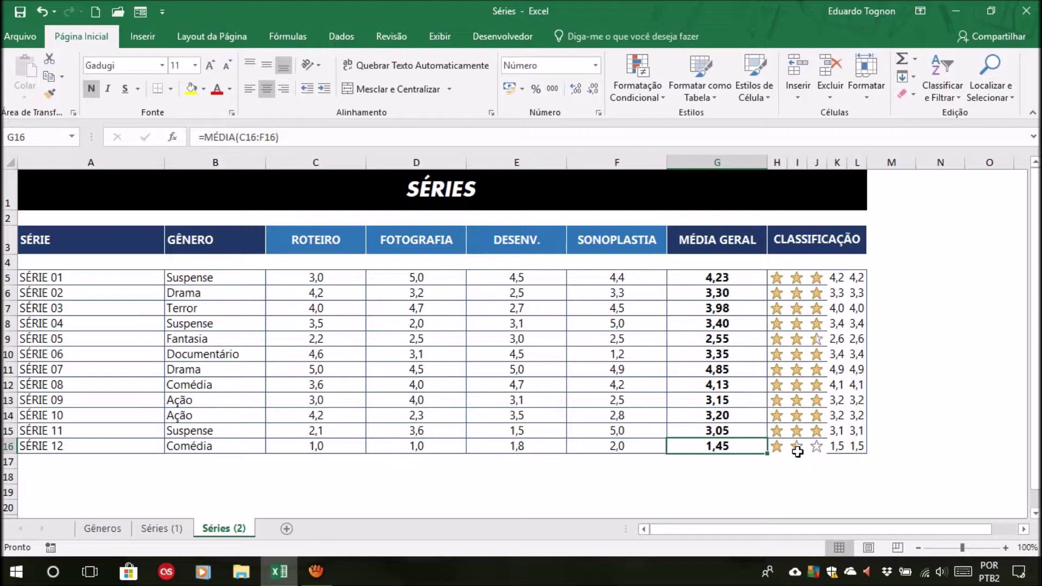
left_click(796, 450)
left_click(818, 446)
left_click(838, 446)
left_click(856, 446)
left_click(819, 447)
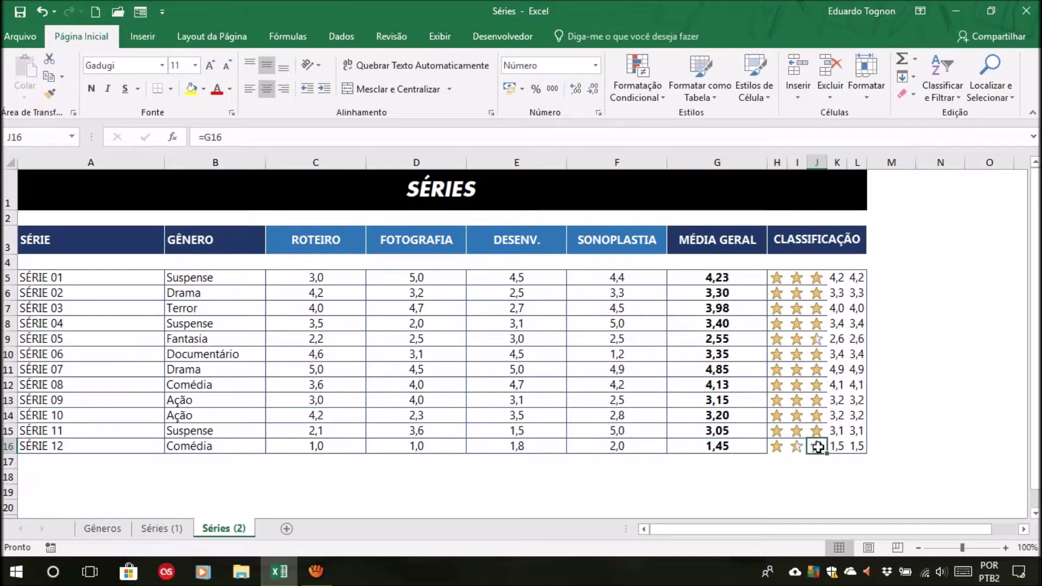
left_click(847, 278)
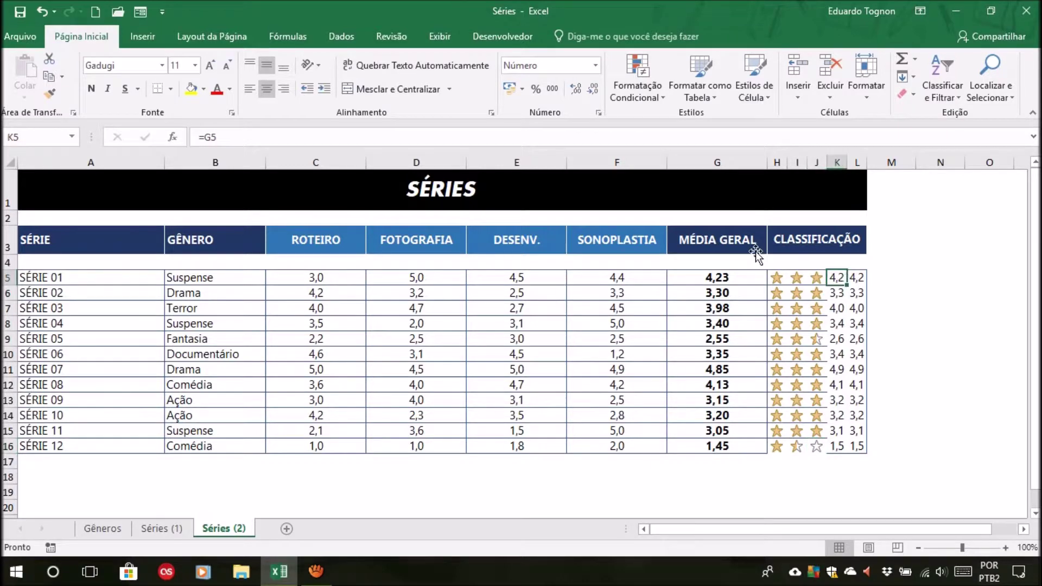
Step: Start a new icon-set rule for K5 using three stars, showing icons only
left_click(637, 81)
left_click(676, 278)
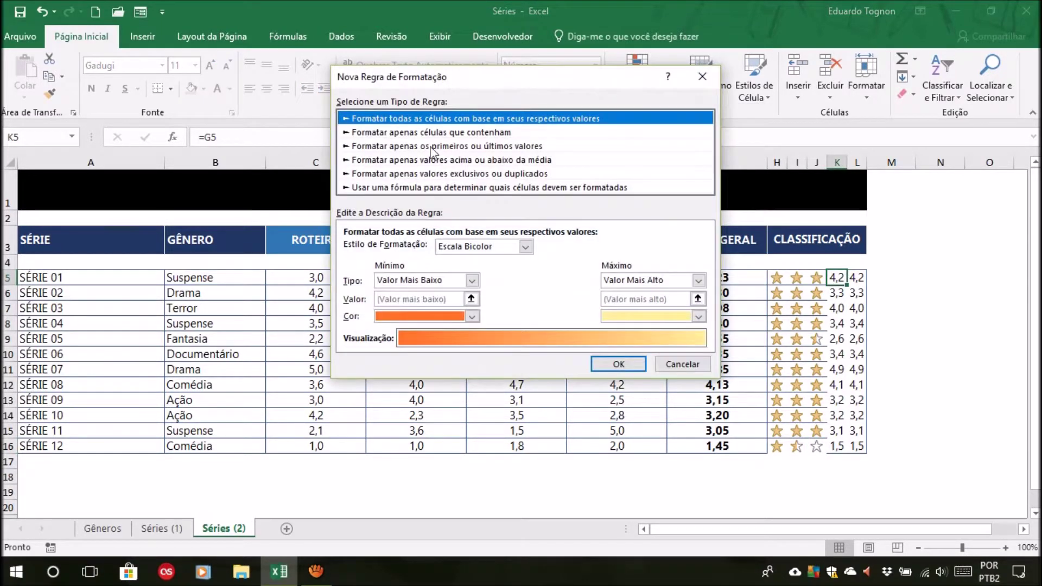
left_click(511, 247)
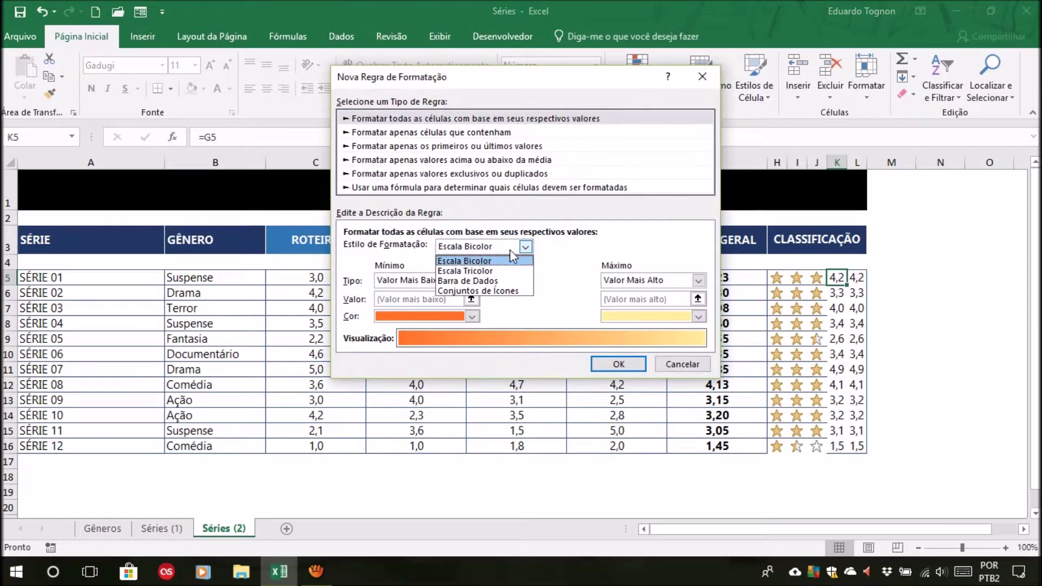
left_click(497, 291)
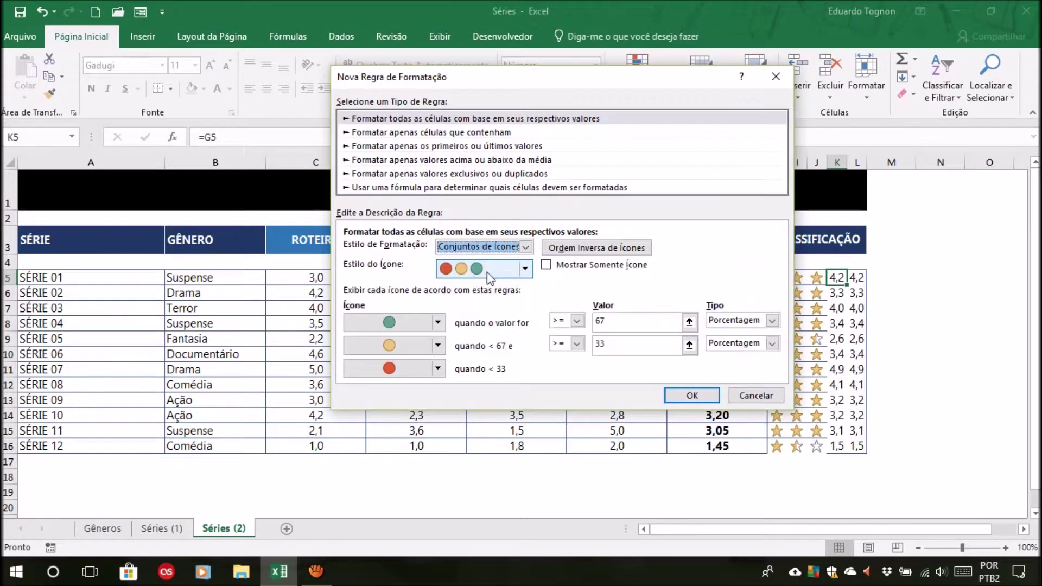
left_click(488, 268)
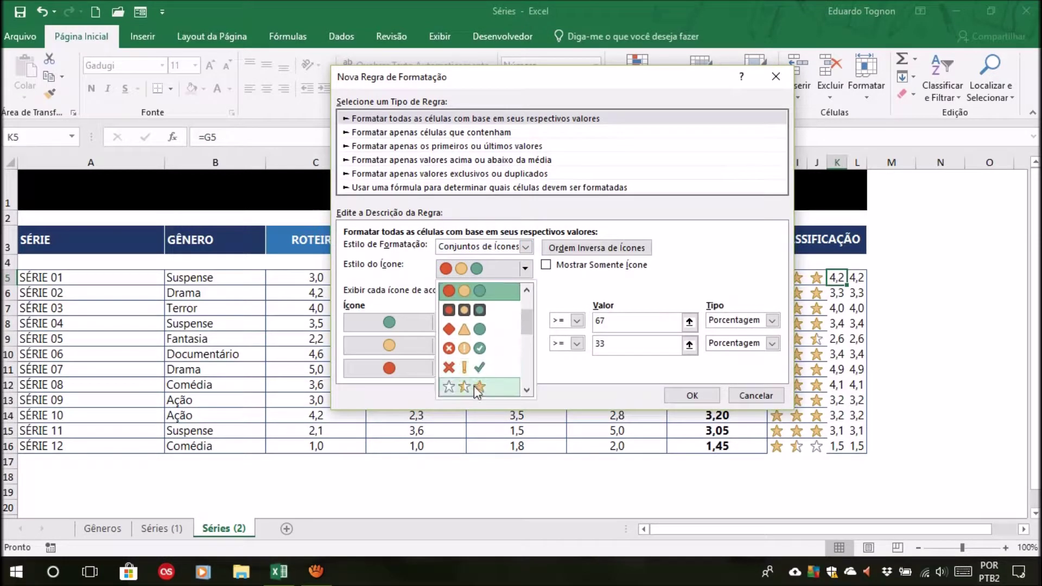
left_click(474, 387)
left_click(546, 265)
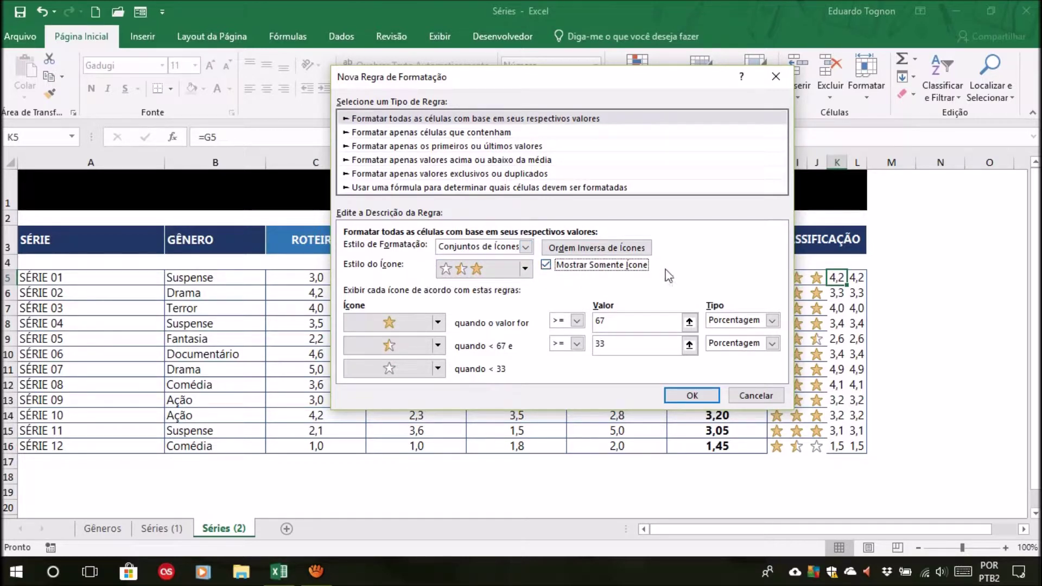
Step: Set Number thresholds 3,6 and 3,2, apply to K5, and fill the stars down to K16
left_click(770, 320)
left_click(725, 332)
left_click(727, 343)
left_click(725, 359)
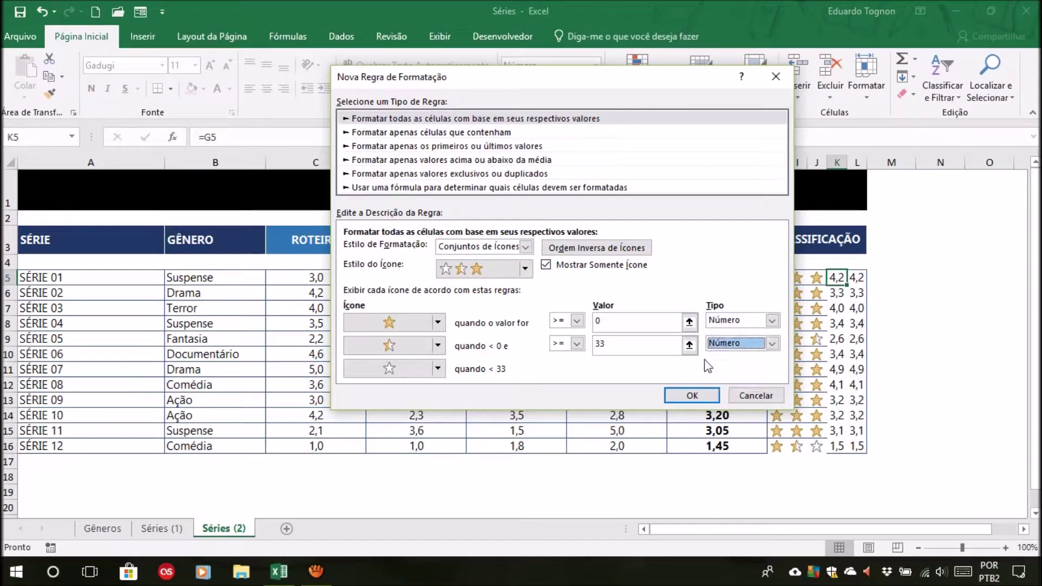
left_click(636, 321)
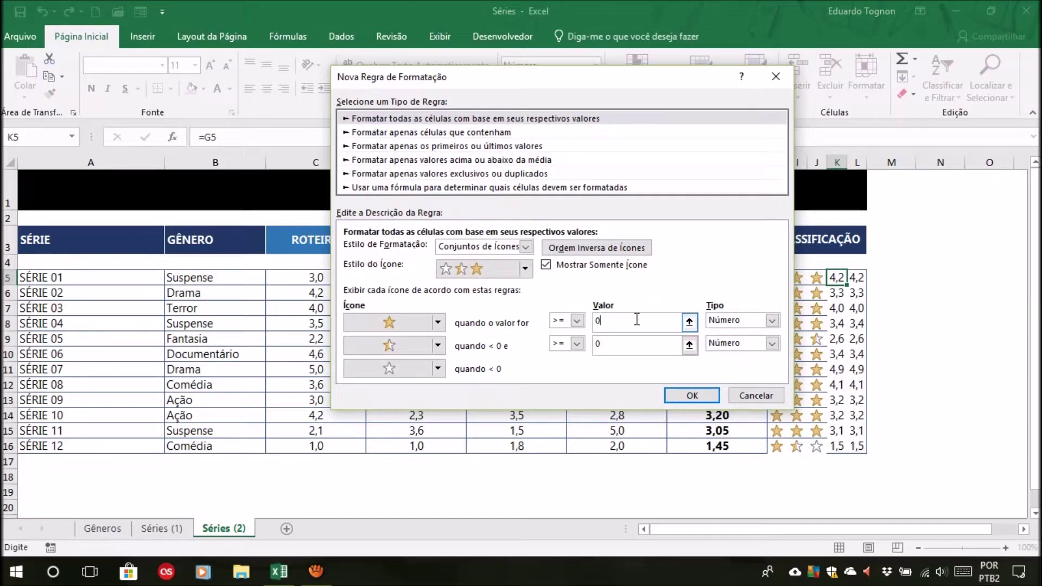
key("BackSpace")
type("3,6")
left_click(612, 342)
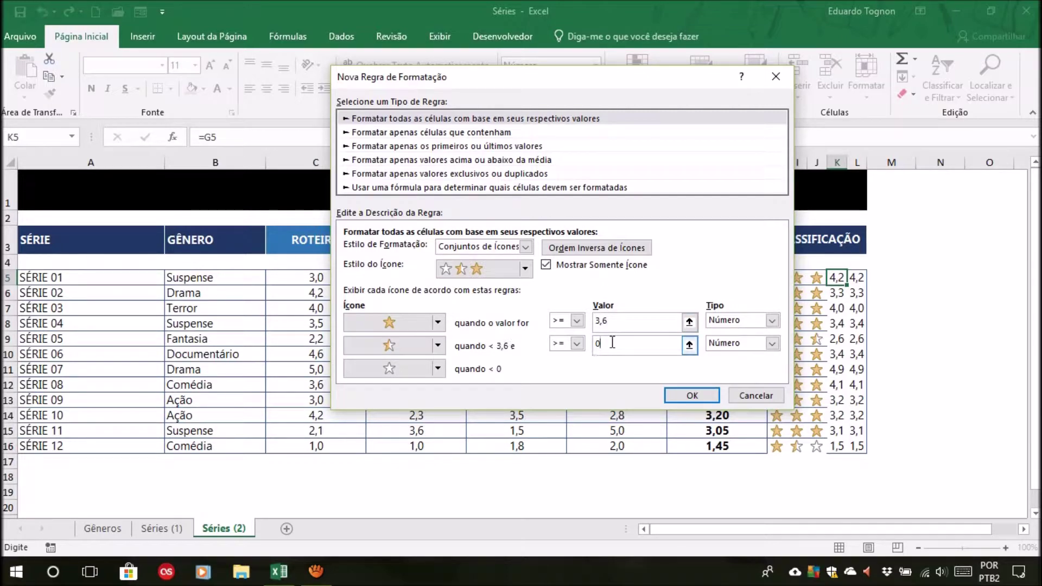
key("BackSpace")
left_click(677, 391)
left_click_drag(846, 284, 842, 456)
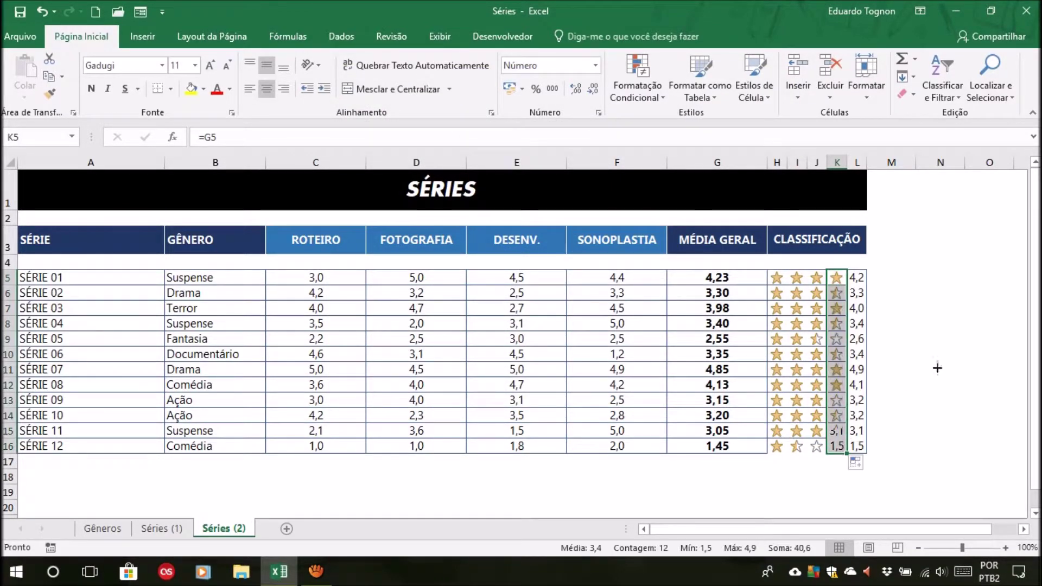
left_click(936, 354)
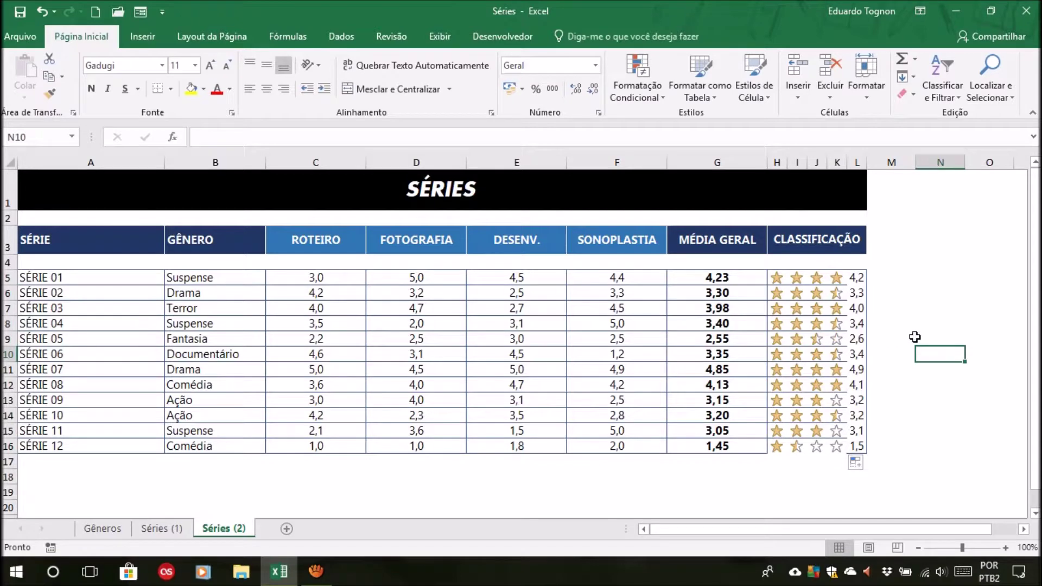
Step: Start a new icon-set rule for L5 using three stars, showing icons only
left_click(856, 277)
left_click(635, 87)
left_click(681, 283)
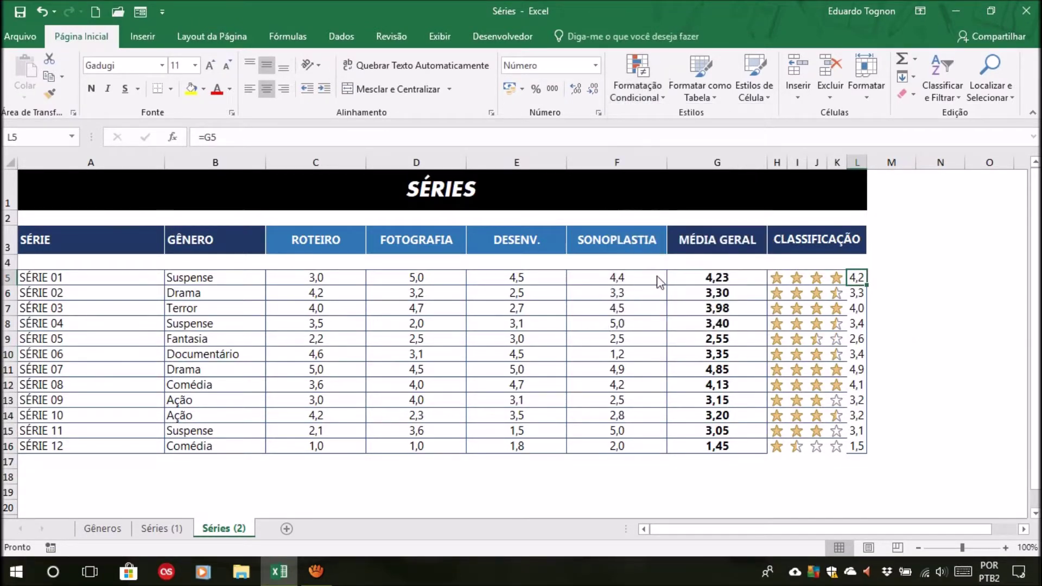
left_click(533, 263)
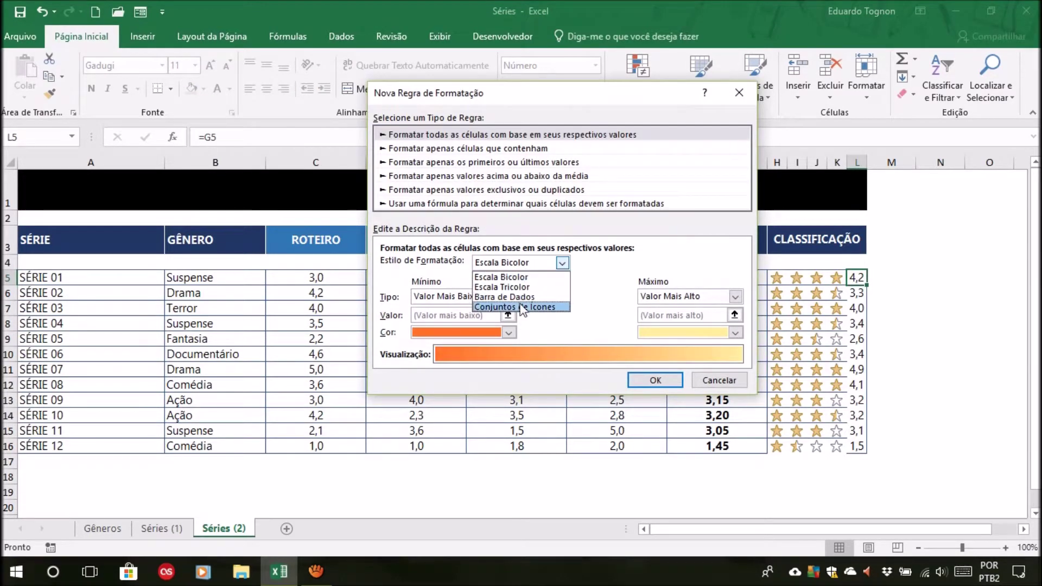
left_click(518, 306)
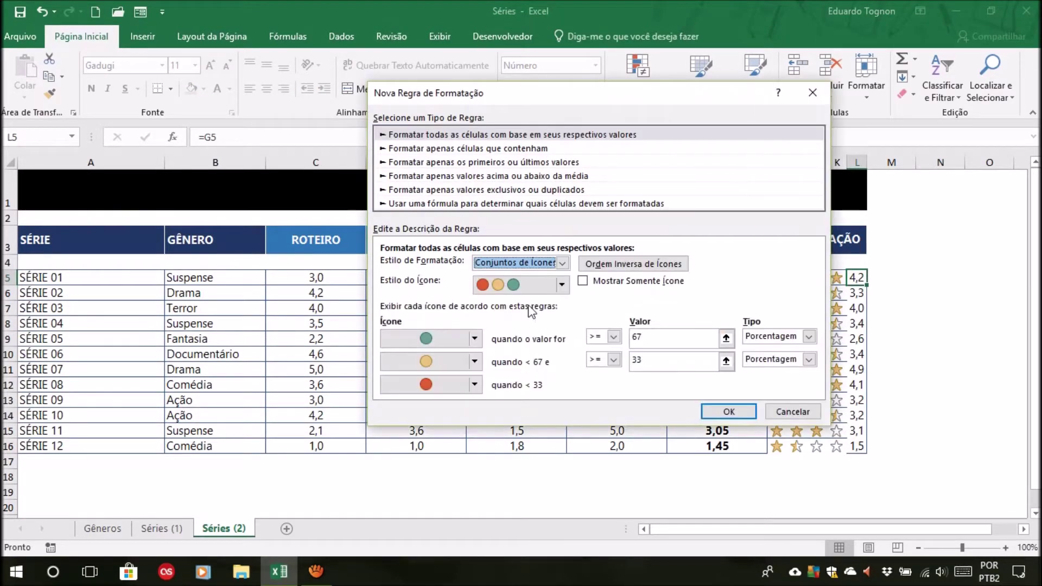
left_click(562, 284)
left_click(503, 403)
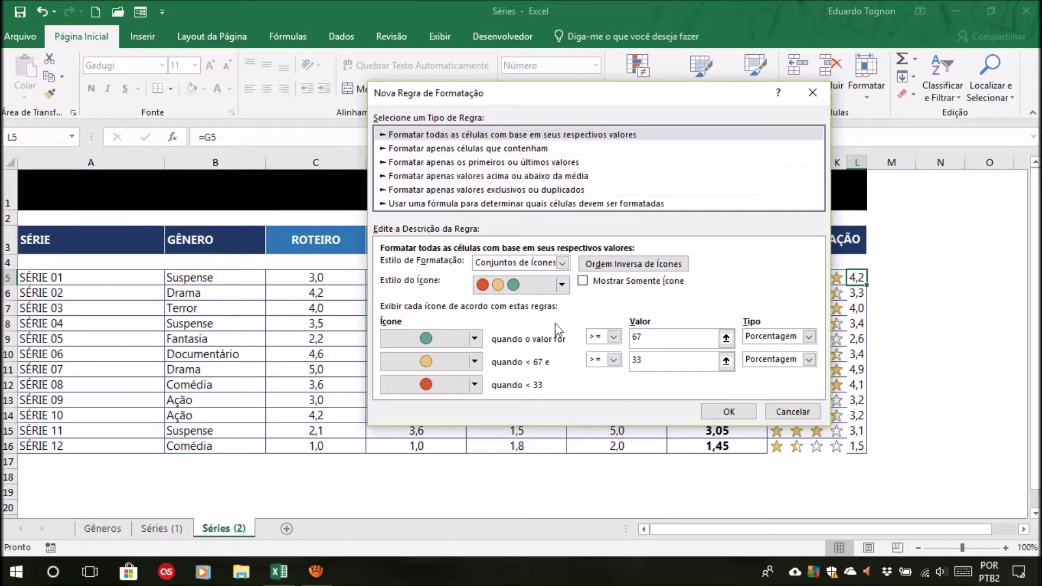
left_click(582, 280)
Step: Make both thresholds Number type with values 4,6 and 4,2, and apply the rule to L5
left_click(760, 337)
left_click(759, 351)
left_click(808, 359)
left_click(760, 373)
left_click(673, 339)
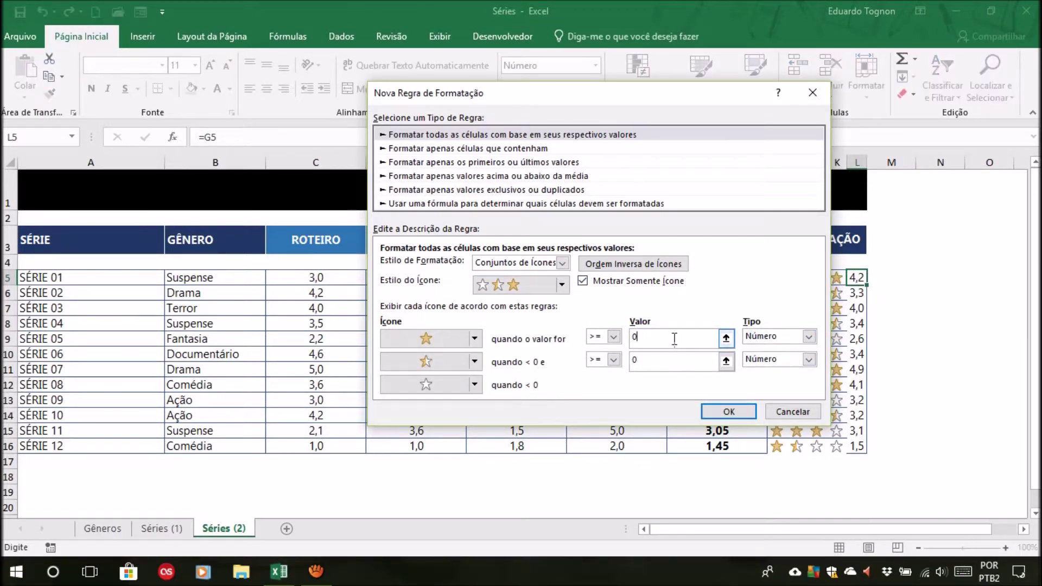
key("BackSpace")
type("4,6")
left_click(662, 361)
type("4,2")
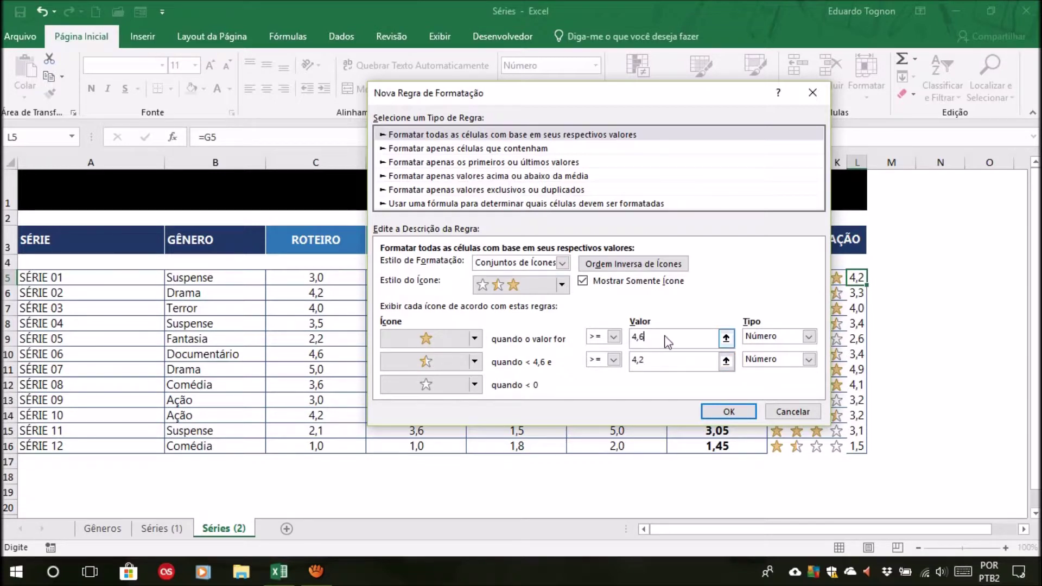
left_click(666, 338)
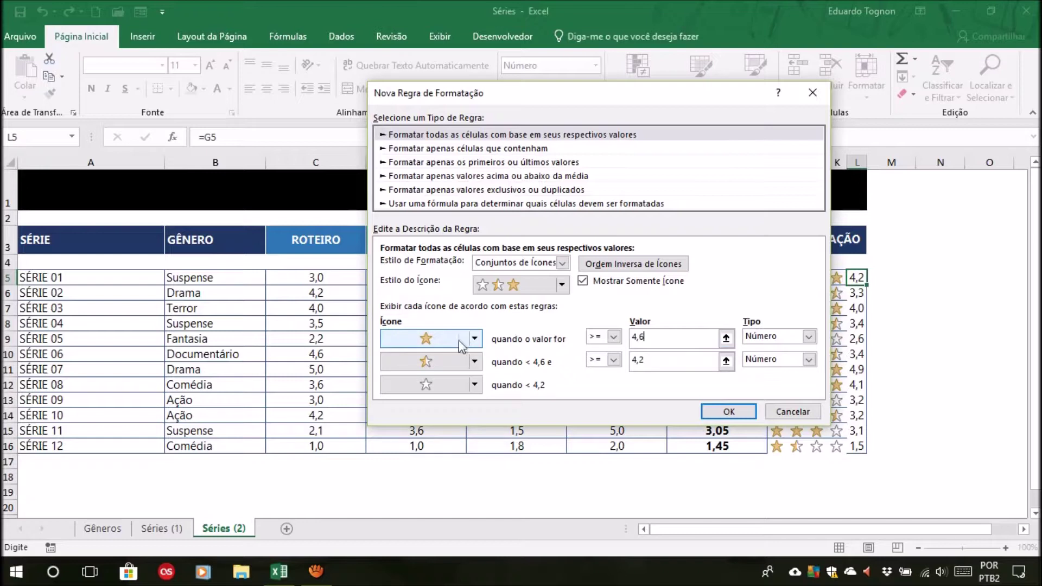
left_click(672, 362)
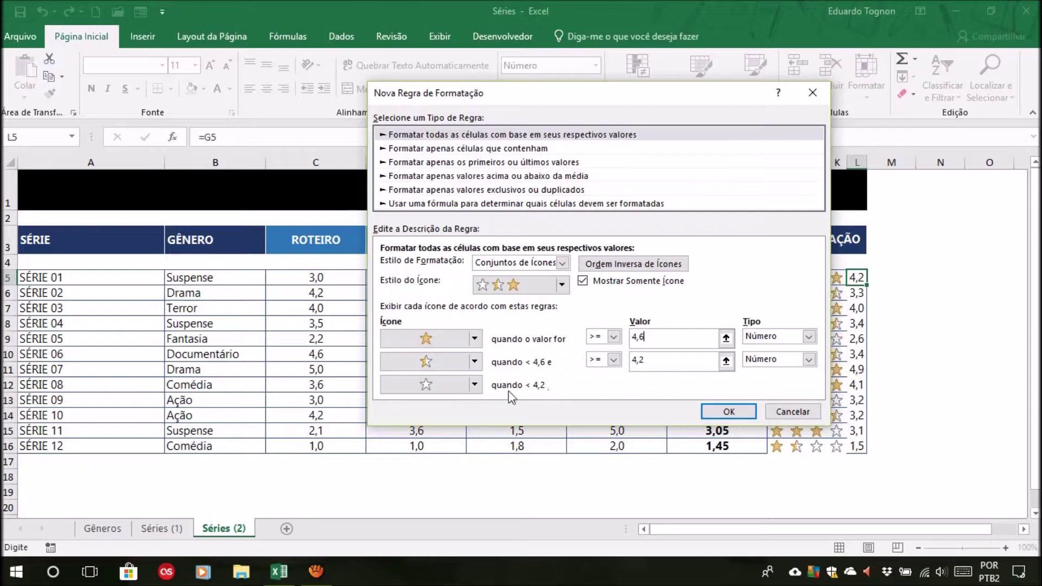
left_click(730, 411)
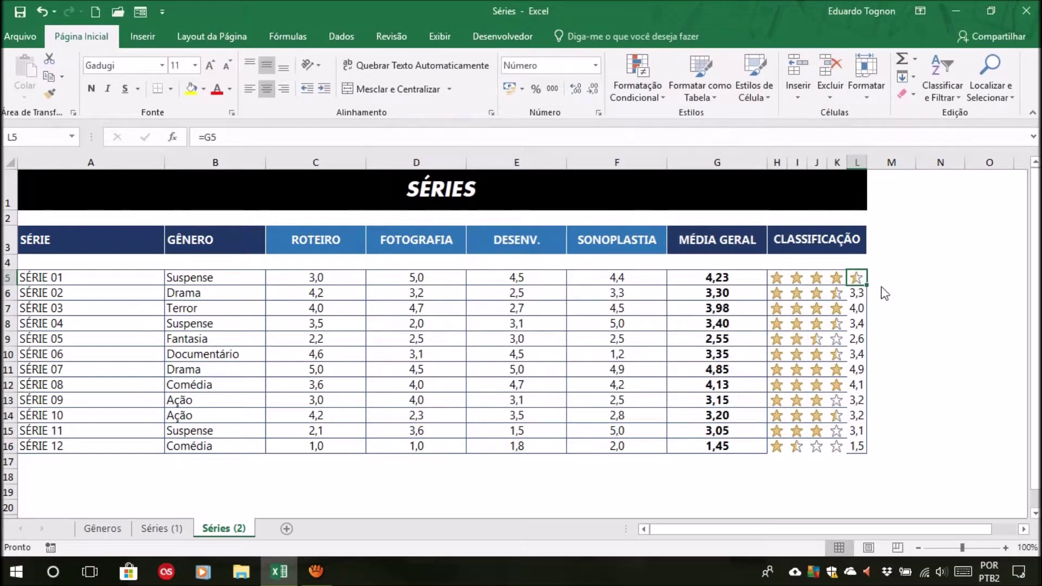
Step: Fill L5's star rule down to L16 and add a border to the H16:L16 row
left_click_drag(867, 284, 867, 450)
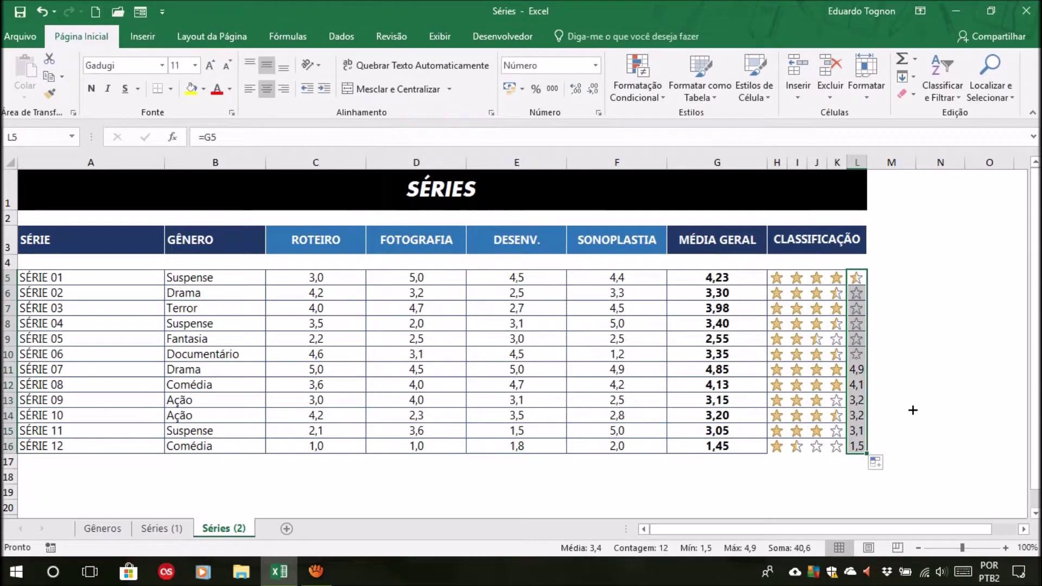
left_click(929, 398)
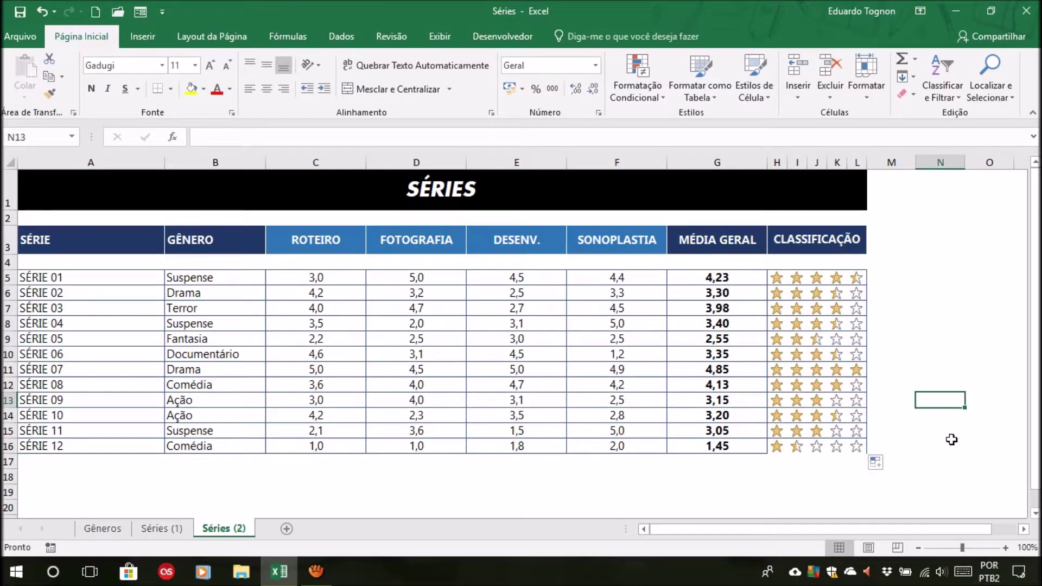
left_click(780, 445)
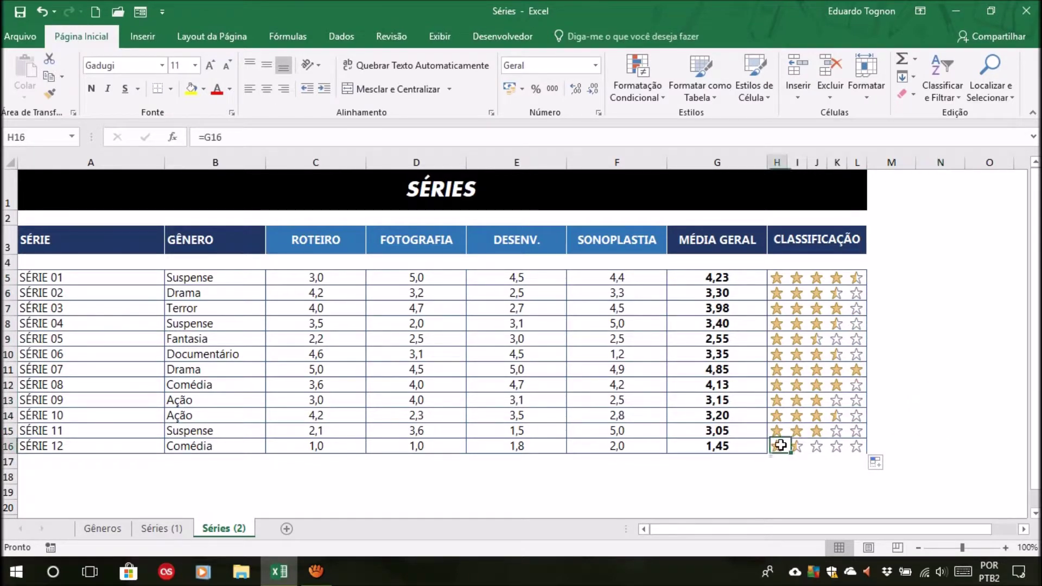
left_click_drag(780, 445, 856, 446)
left_click(156, 91)
left_click(929, 293)
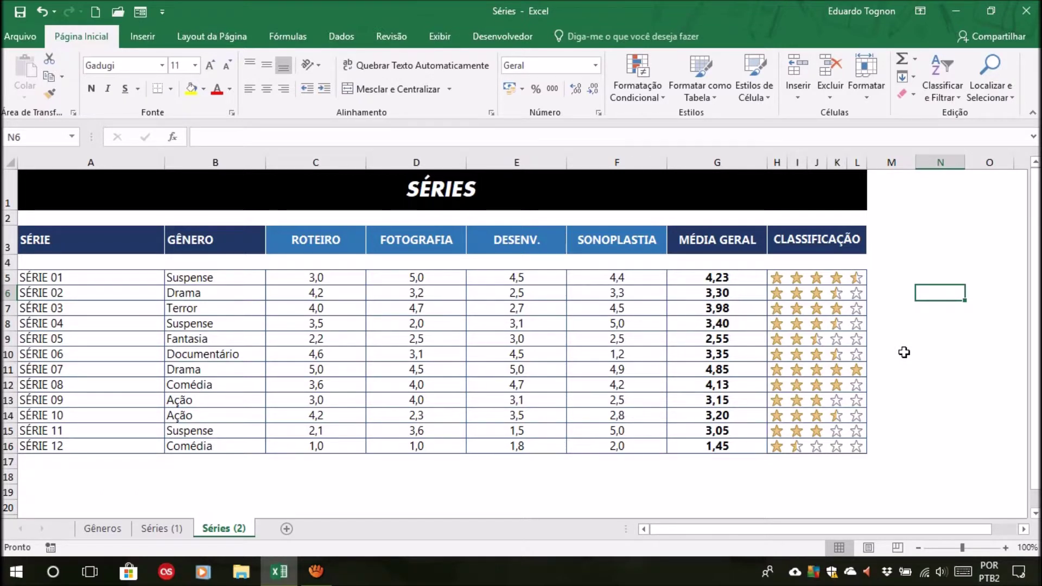
Step: Set SÉRIE 01's SONOPLASTIA to 4,8 and FOTOGRAFIA to 1, then view sheet Séries (1)
left_click(518, 276)
left_click(613, 279)
type("4,8")
key("Return")
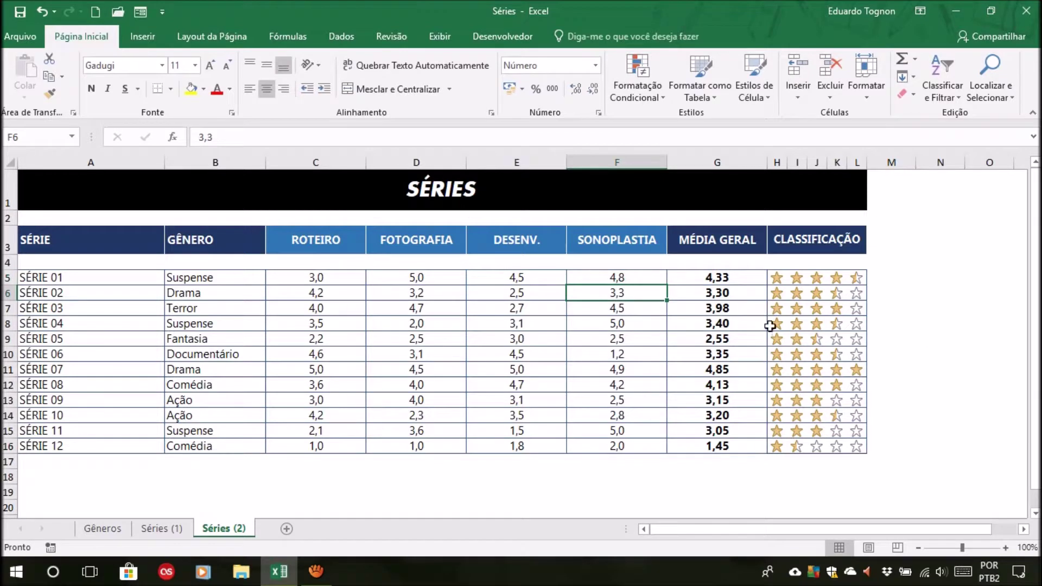
left_click(423, 280)
type("1")
key("Return")
left_click(692, 275)
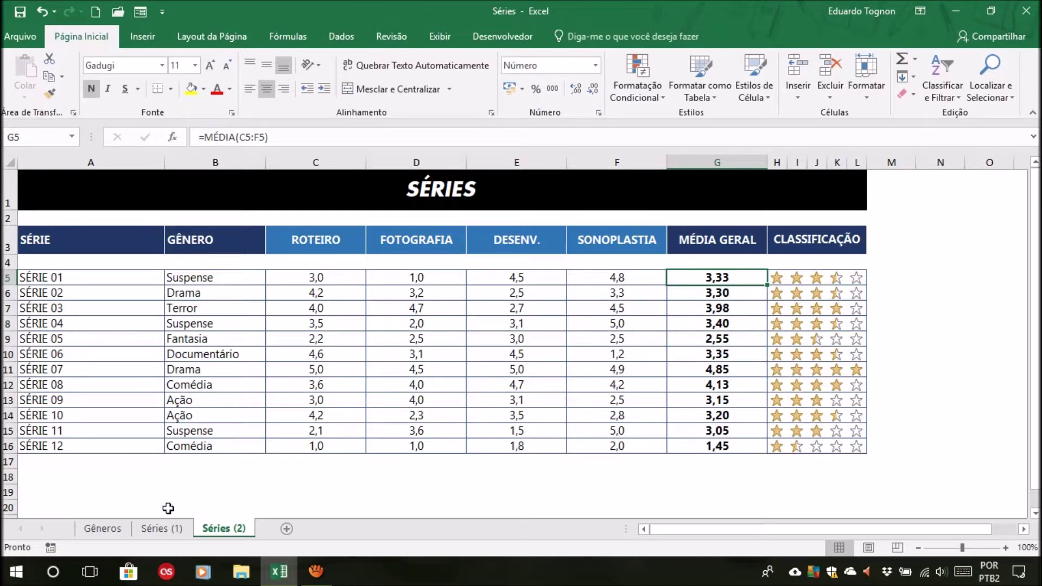
left_click(159, 530)
left_click(981, 417)
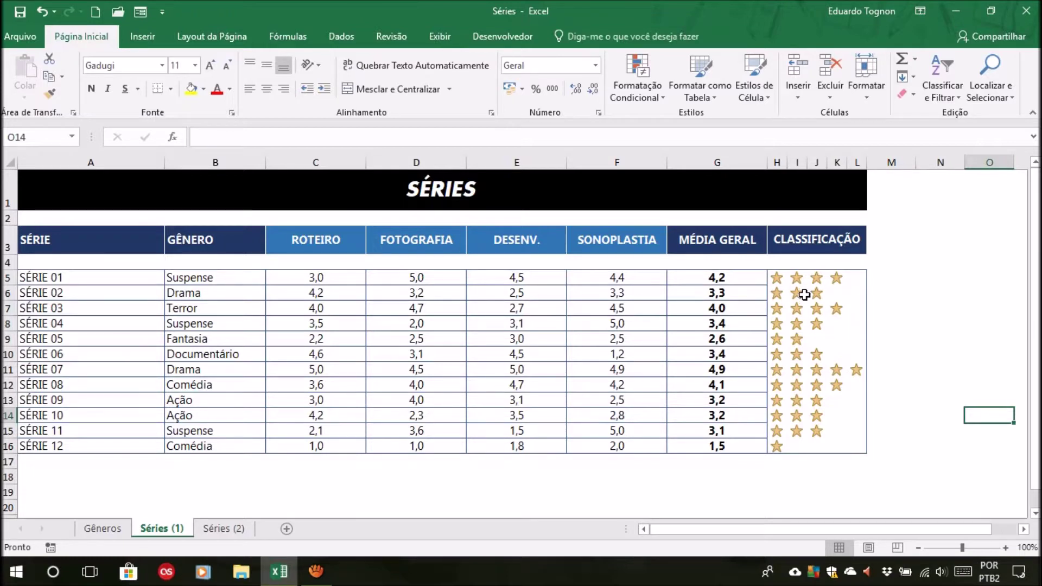
left_click(233, 528)
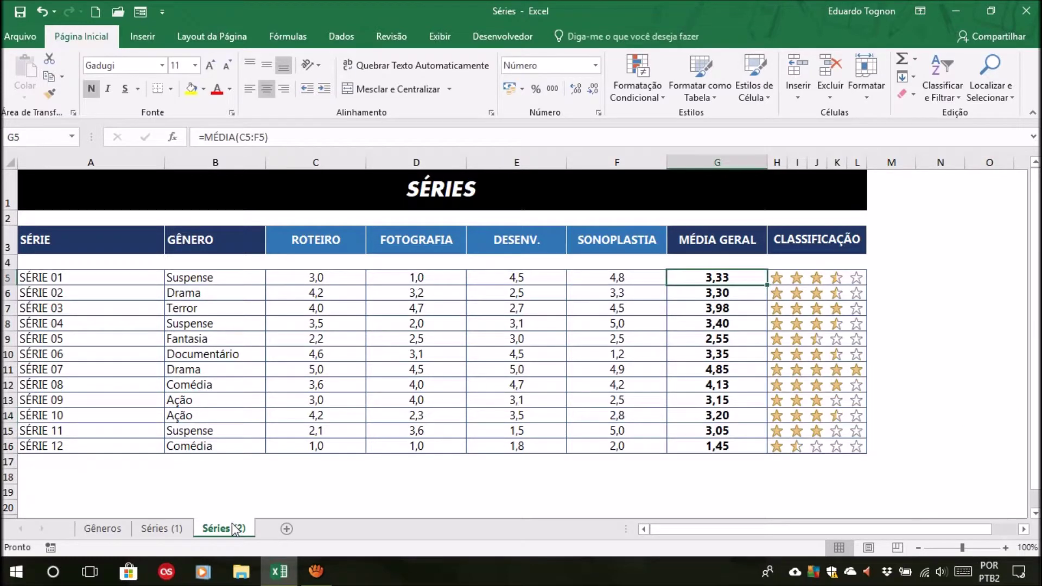
left_click(147, 528)
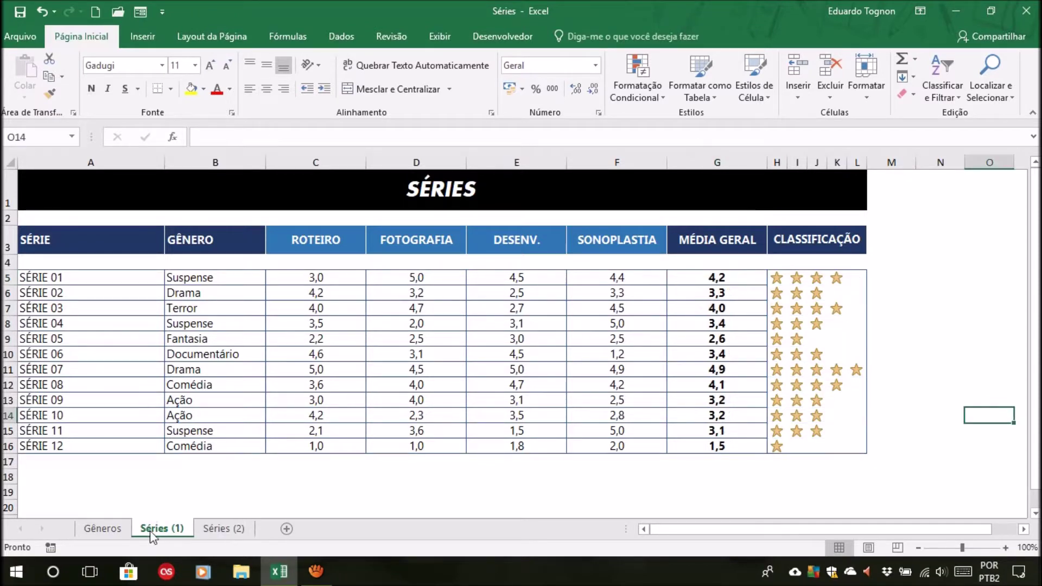
left_click(777, 161)
left_click(797, 161)
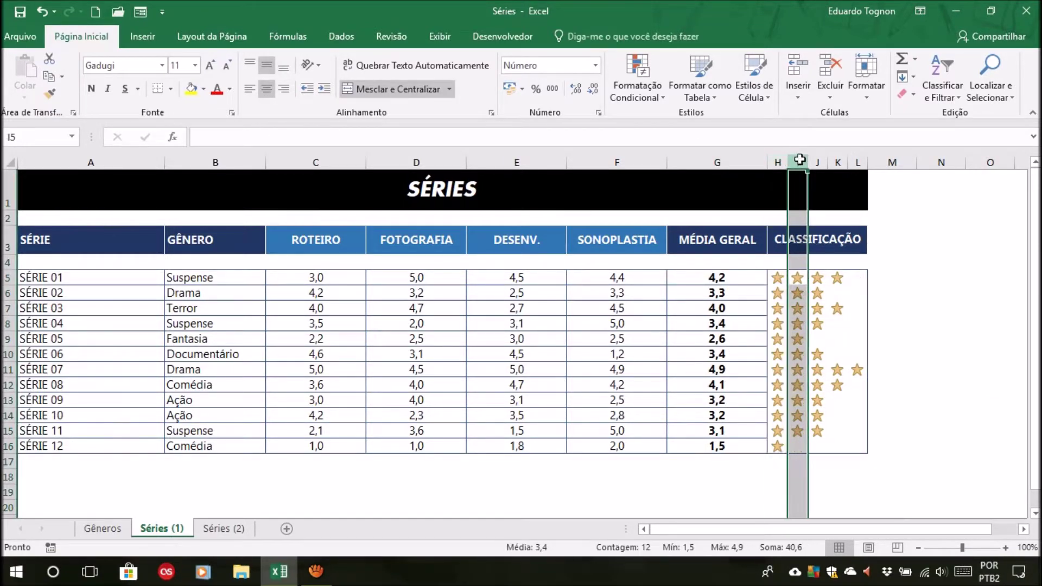
left_click(777, 160)
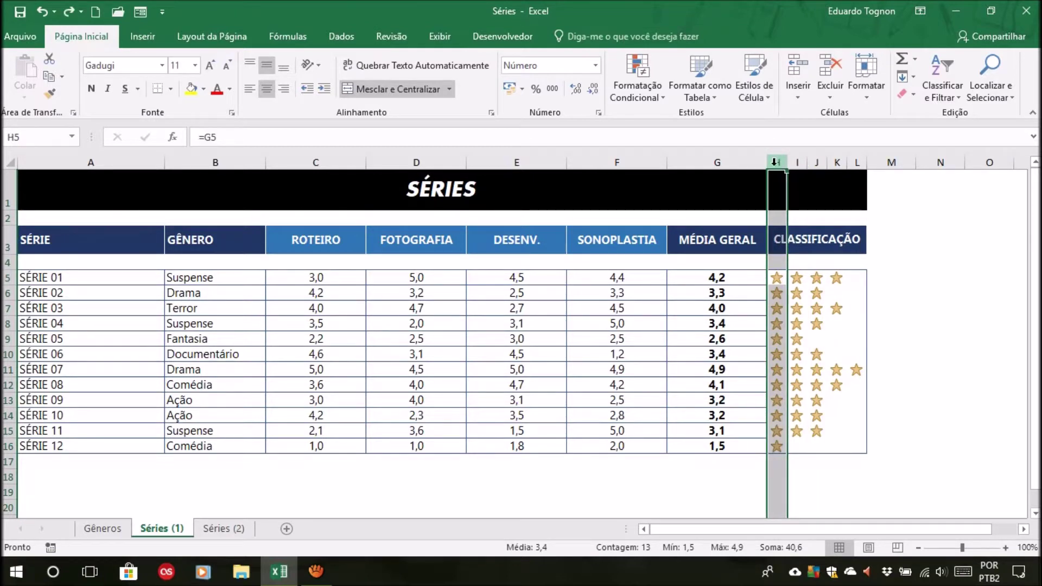
left_click(796, 161)
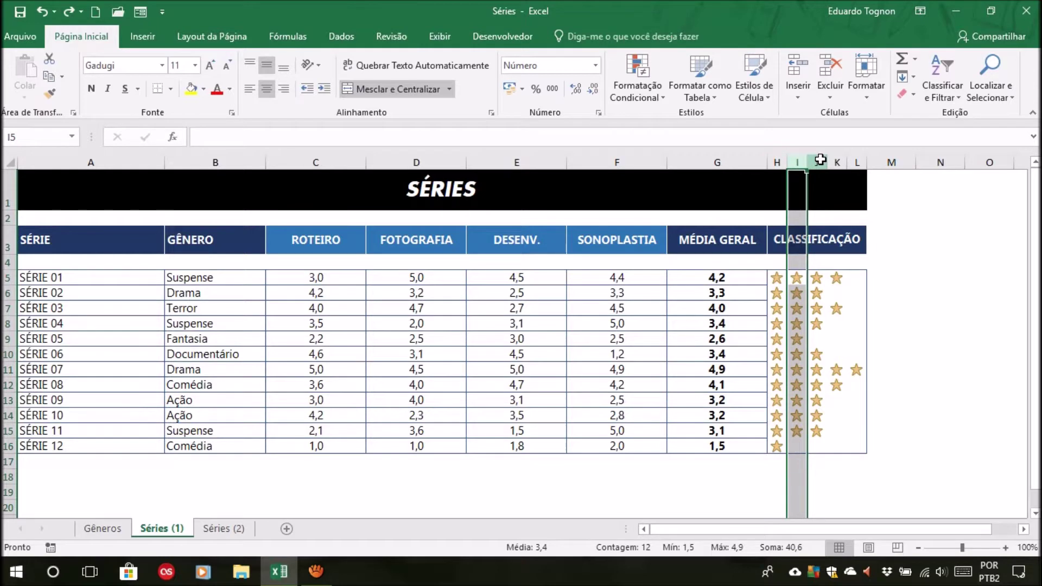
left_click(939, 239)
left_click(776, 278)
mouse_move(781, 290)
left_mouse_down()
mouse_move(775, 449)
mouse_move(861, 449)
left_mouse_up()
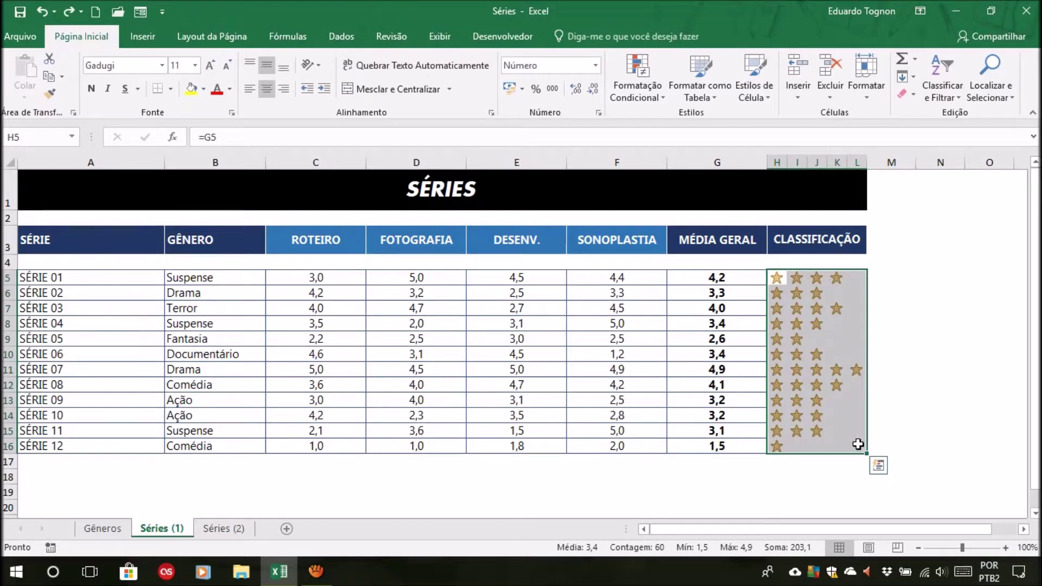
left_click(636, 76)
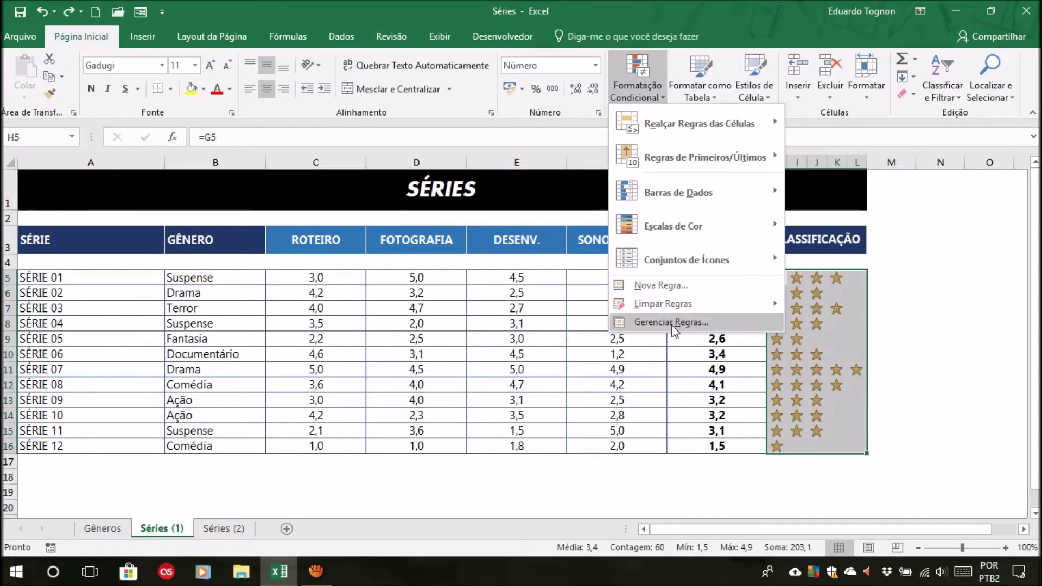
left_click(671, 322)
mouse_move(856, 253)
left_mouse_down()
mouse_move(863, 277)
mouse_move(869, 238)
left_mouse_up()
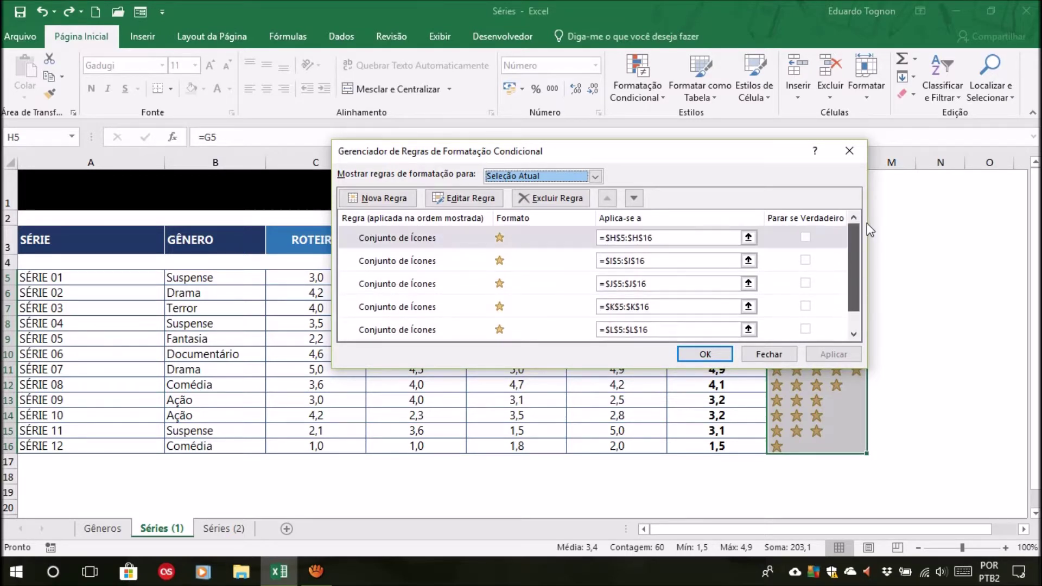
left_click_drag(677, 155, 499, 149)
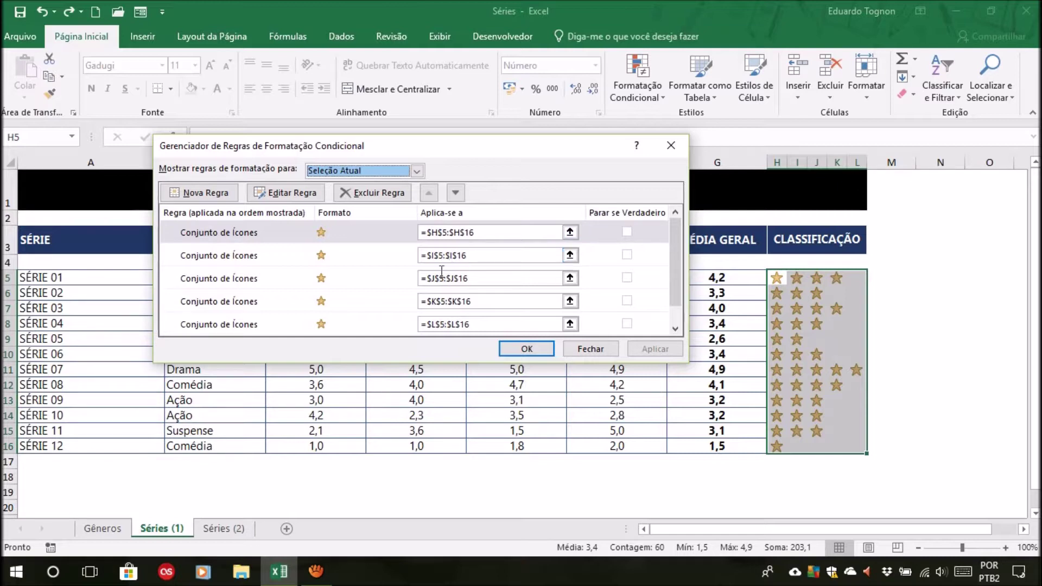
left_click_drag(675, 248, 669, 301)
left_click(599, 348)
left_click_drag(776, 277, 778, 446)
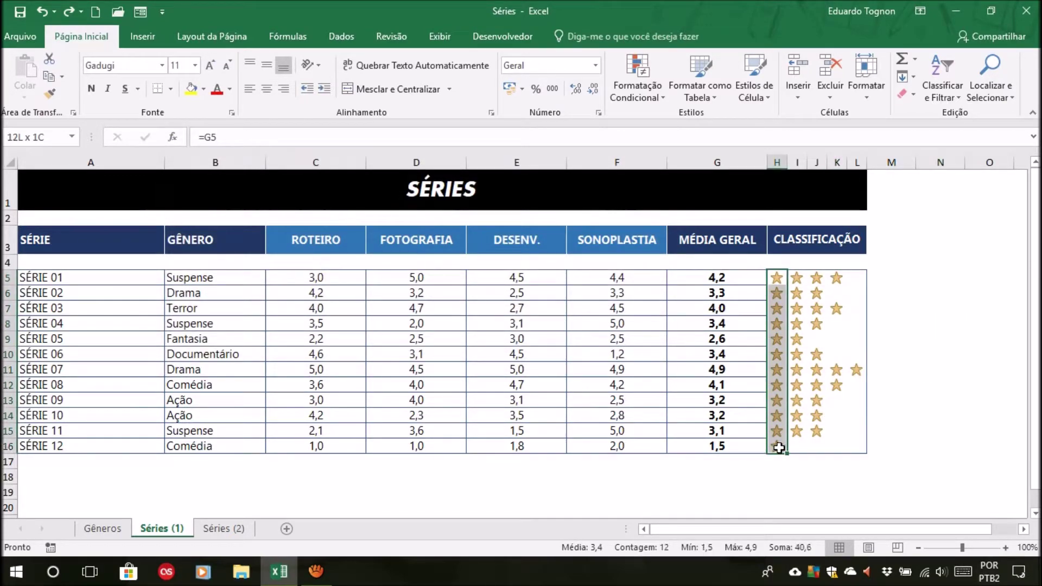
Step: Edit column H's icon-set rule to use a half gold star for the middle level and an empty star for the lowest
left_click(637, 87)
left_click(671, 322)
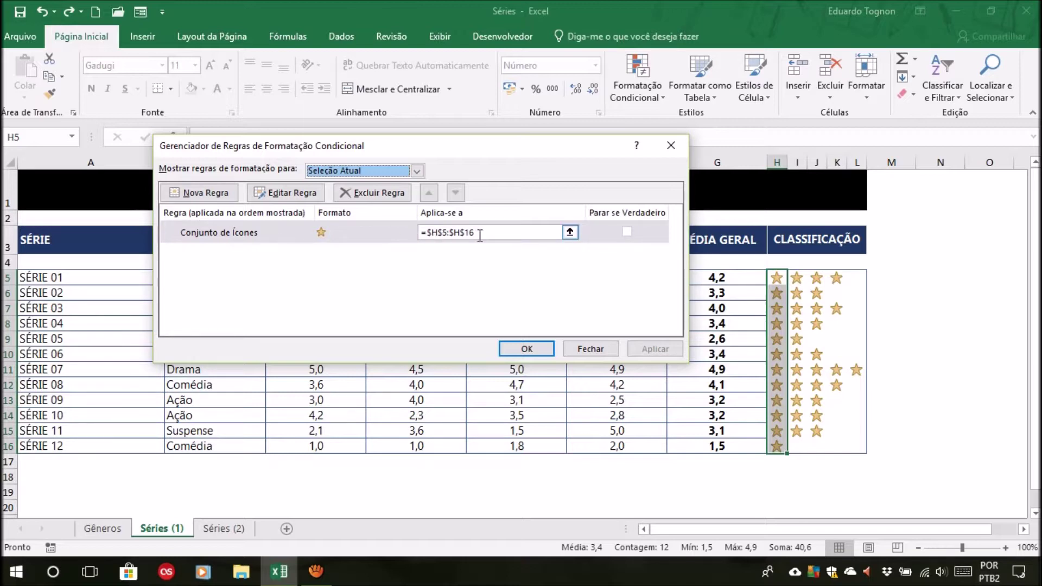
left_click(449, 233)
left_click(252, 234)
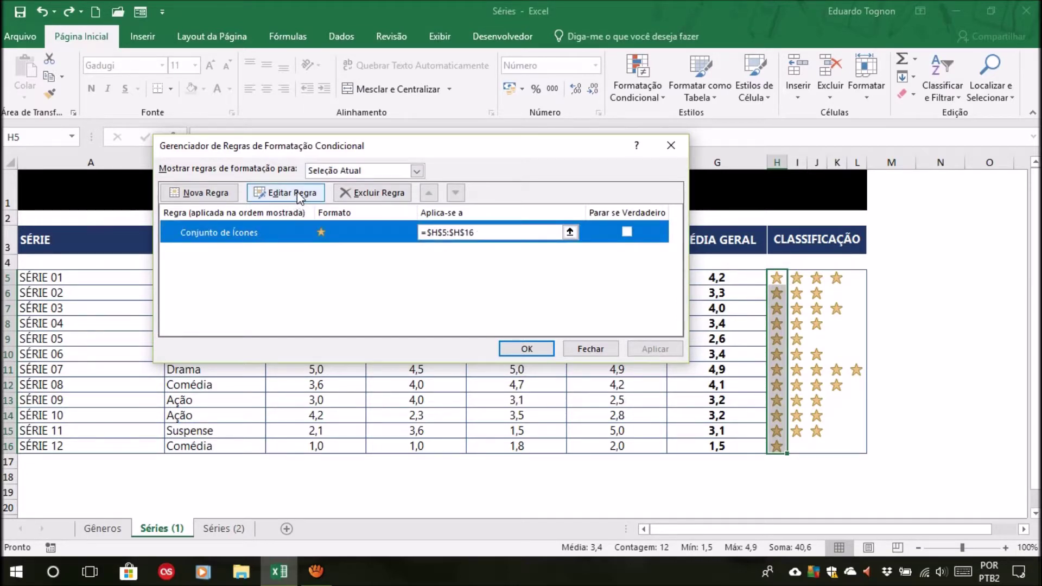
left_click(252, 192)
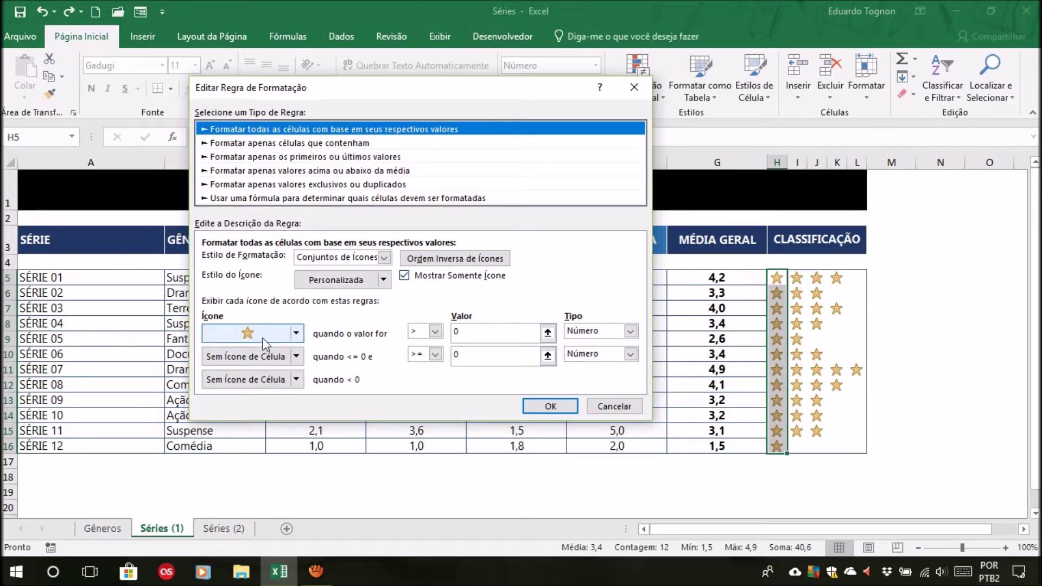
left_click(296, 356)
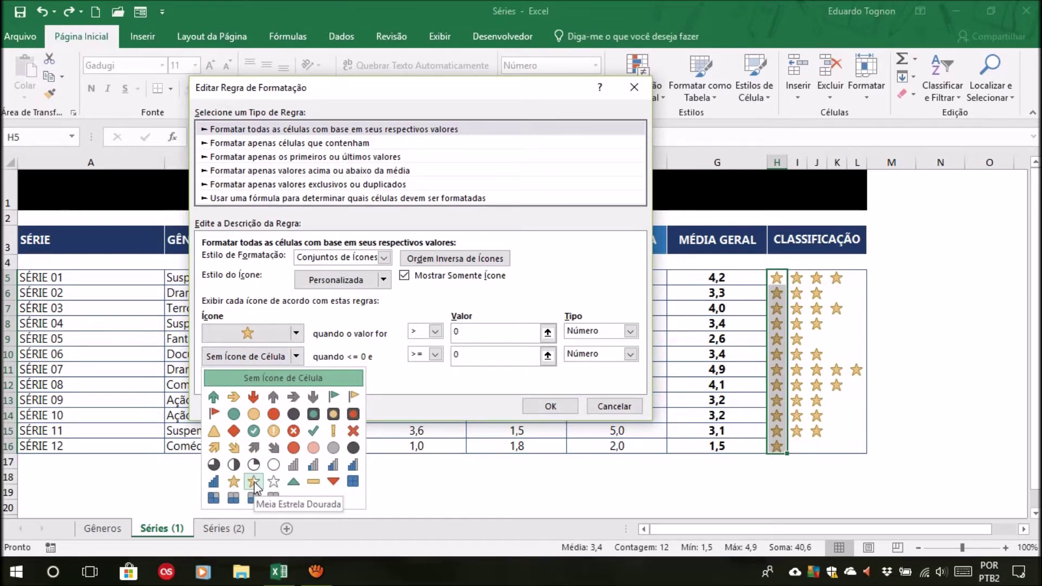
left_click(254, 481)
left_click(296, 379)
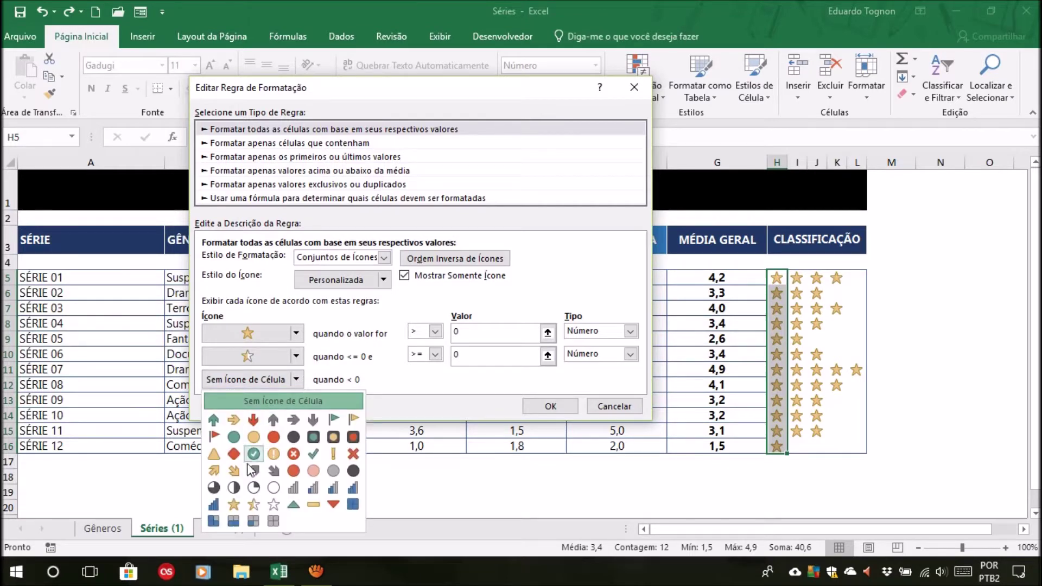
left_click(274, 504)
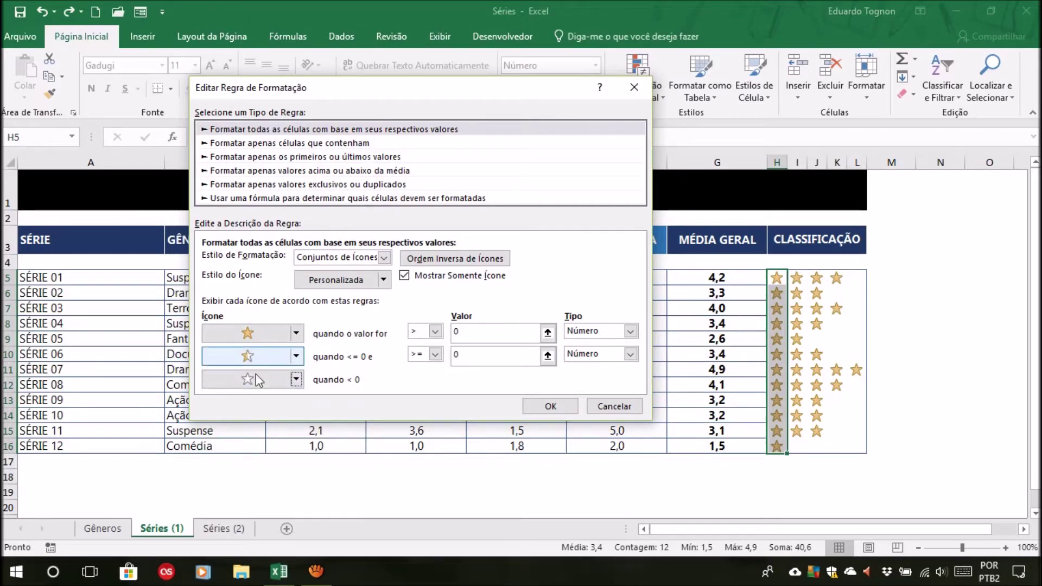
Step: Set the thresholds to >= 0,6 for full star and >= 0,2 for half star, then apply
left_click(482, 333)
type(",6")
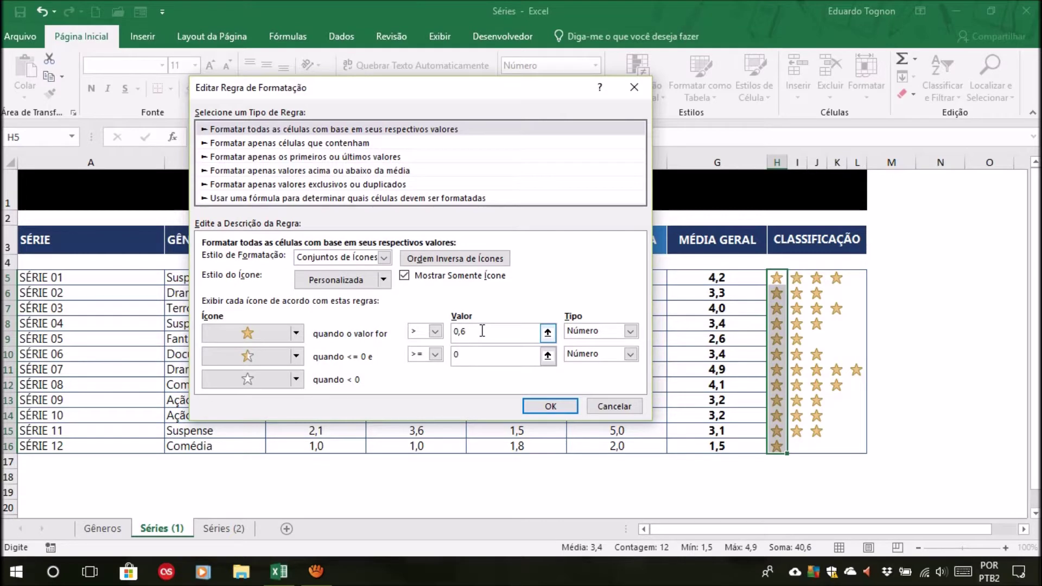
left_click(434, 331)
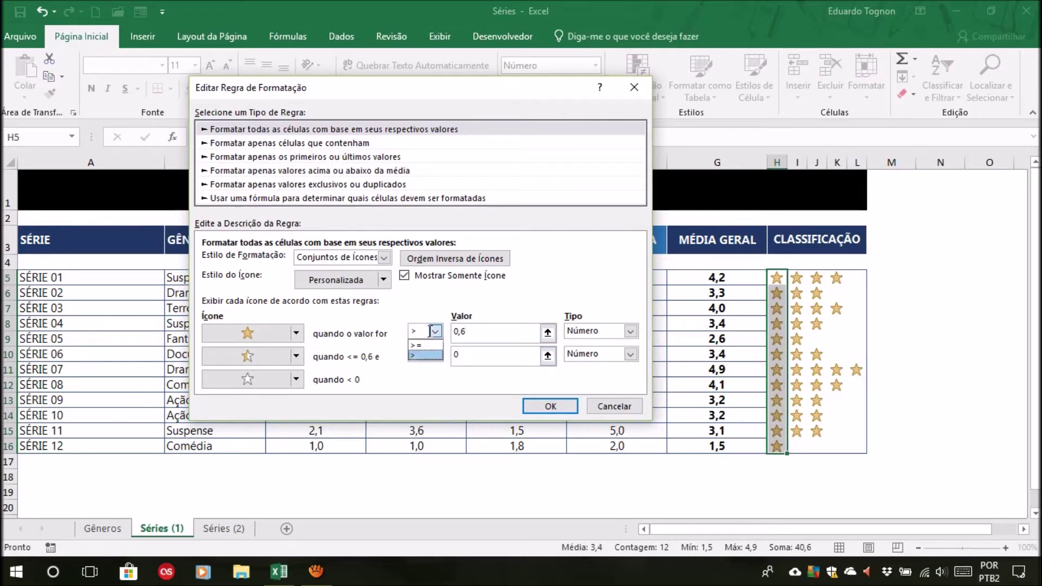
left_click(425, 345)
left_click(478, 330)
left_click(468, 360)
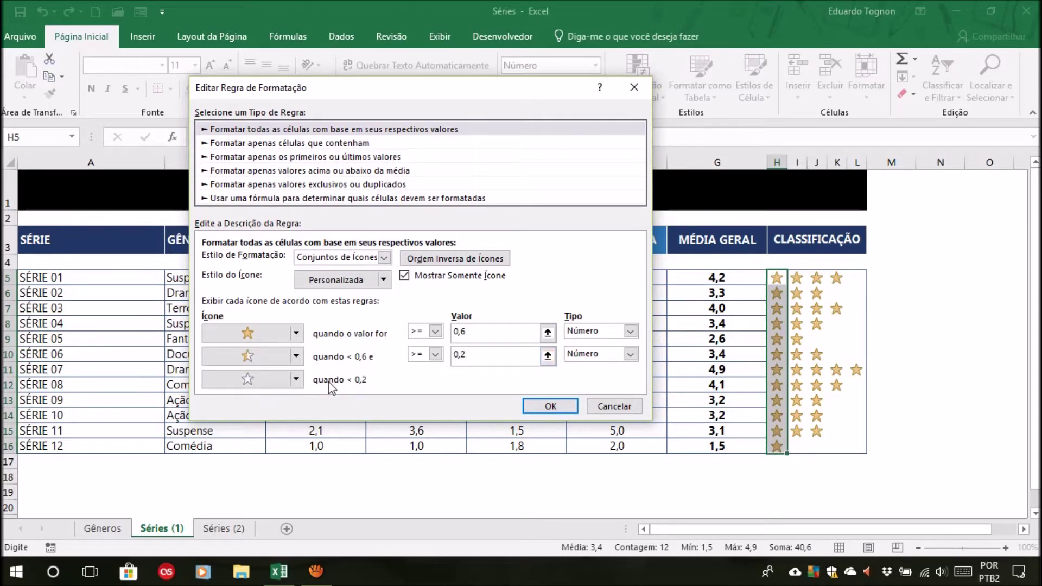
left_click(553, 407)
left_click(529, 350)
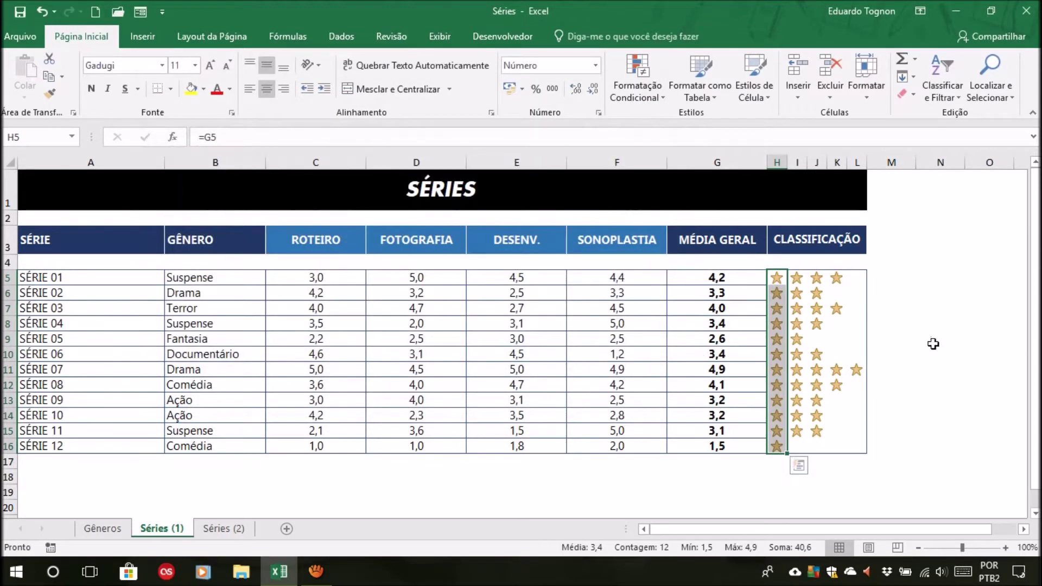
Step: Edit I5:I16's star rule to use a half star for the middle tier and an empty star for the lowest
left_click_drag(796, 277, 799, 454)
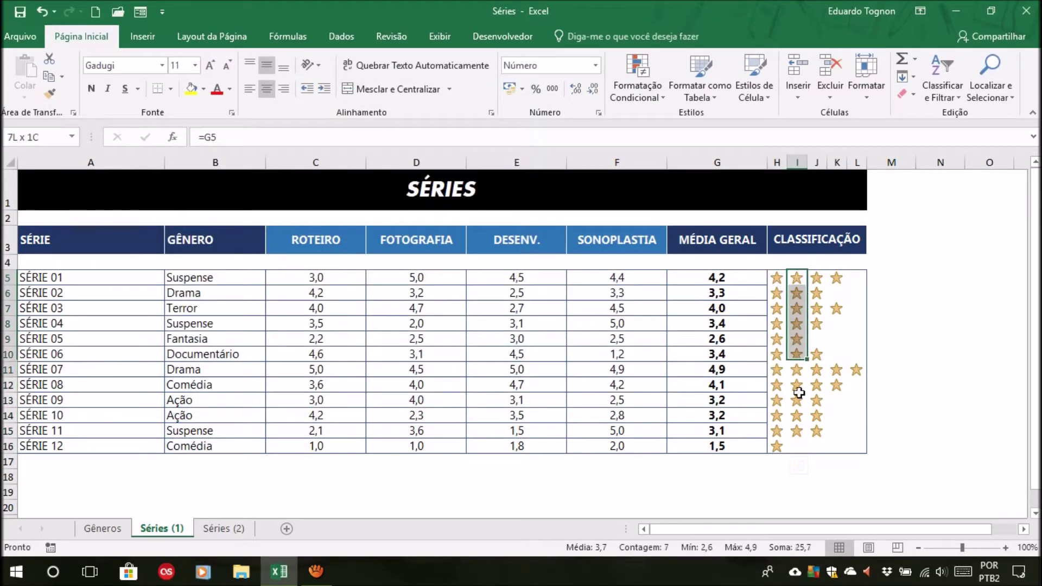
left_click(646, 76)
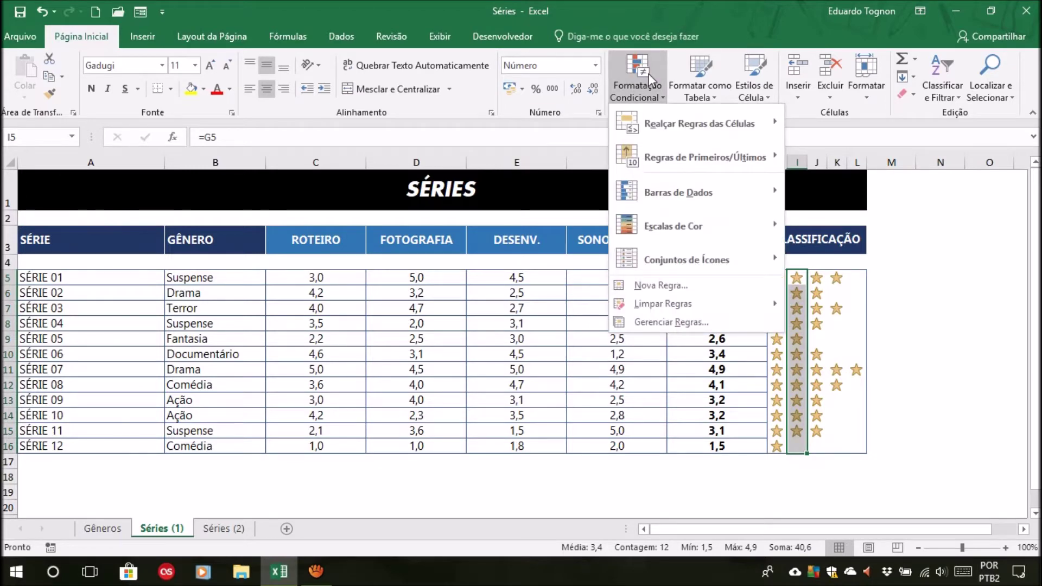
left_click(672, 322)
left_click(252, 234)
double_click(252, 233)
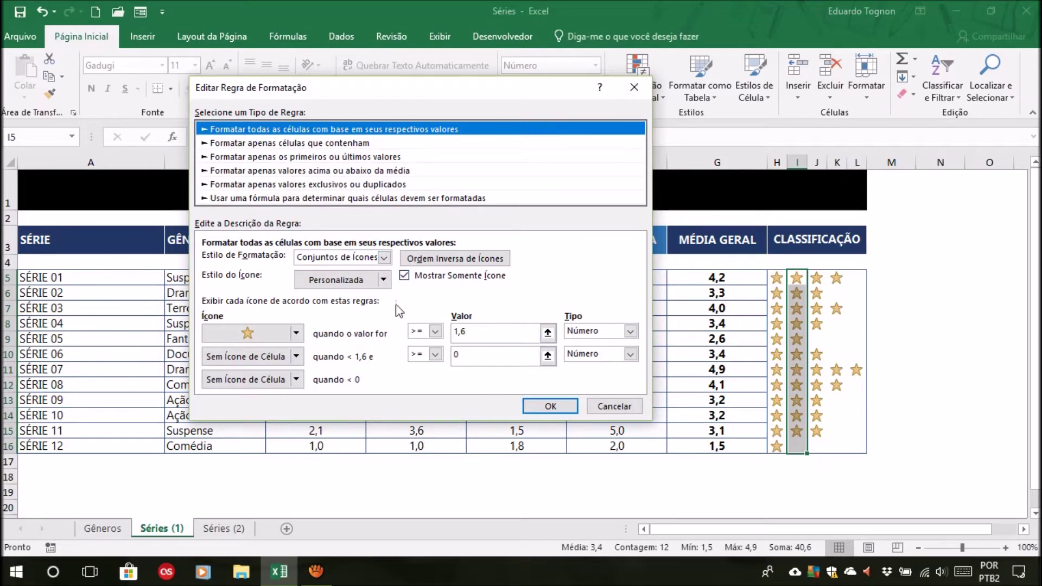
left_click(296, 356)
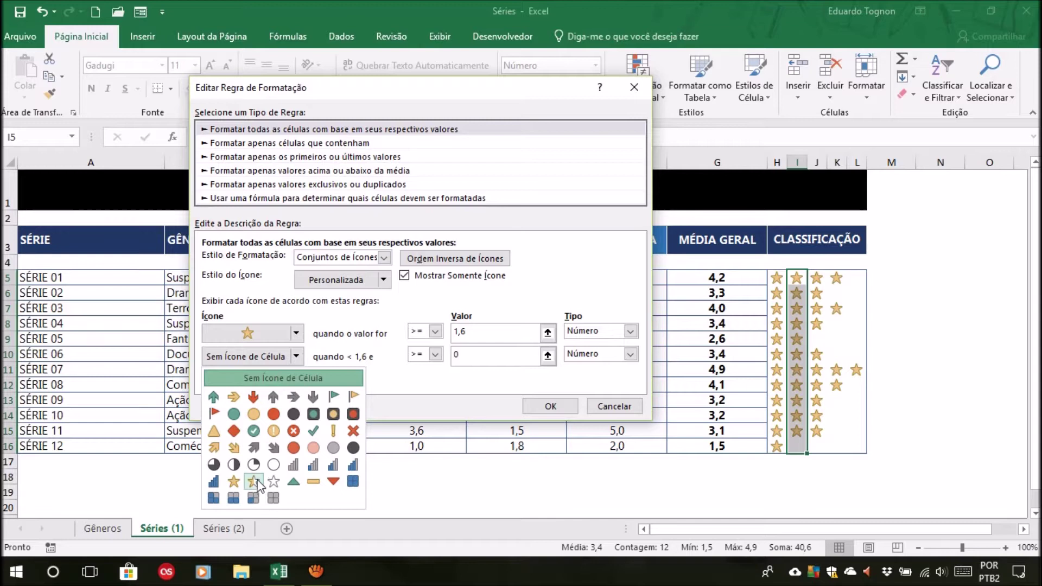
left_click(253, 480)
left_click(296, 379)
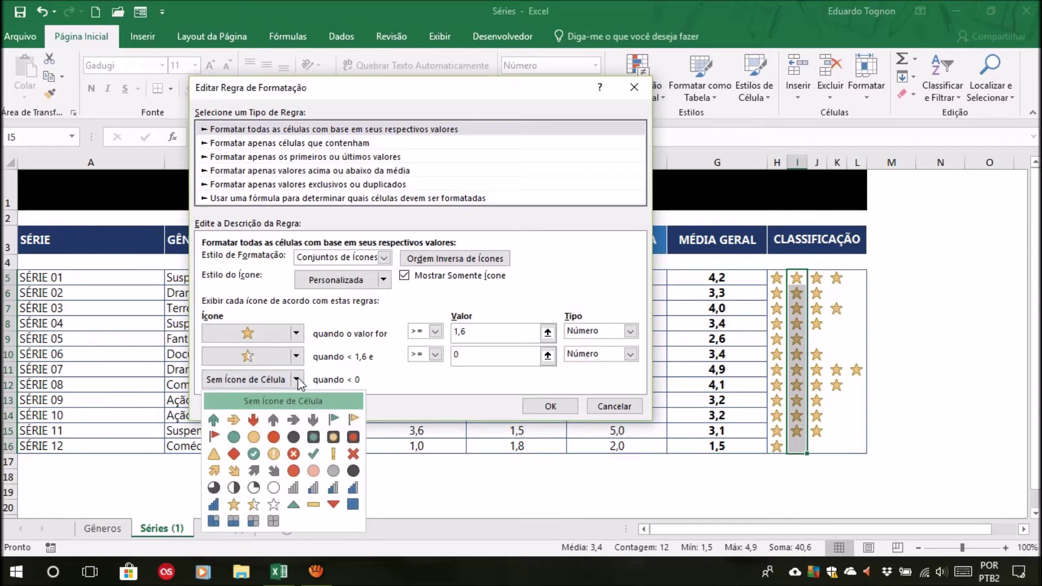
left_click(273, 504)
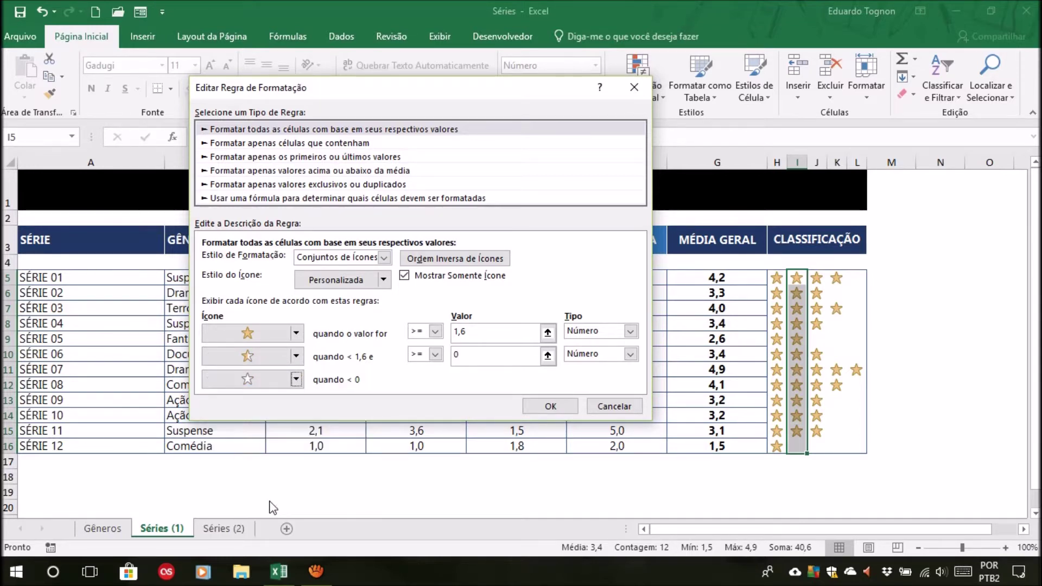
Step: Set the full-star threshold to 1,6, adjust the half-star threshold, and apply the rule
left_click(485, 333)
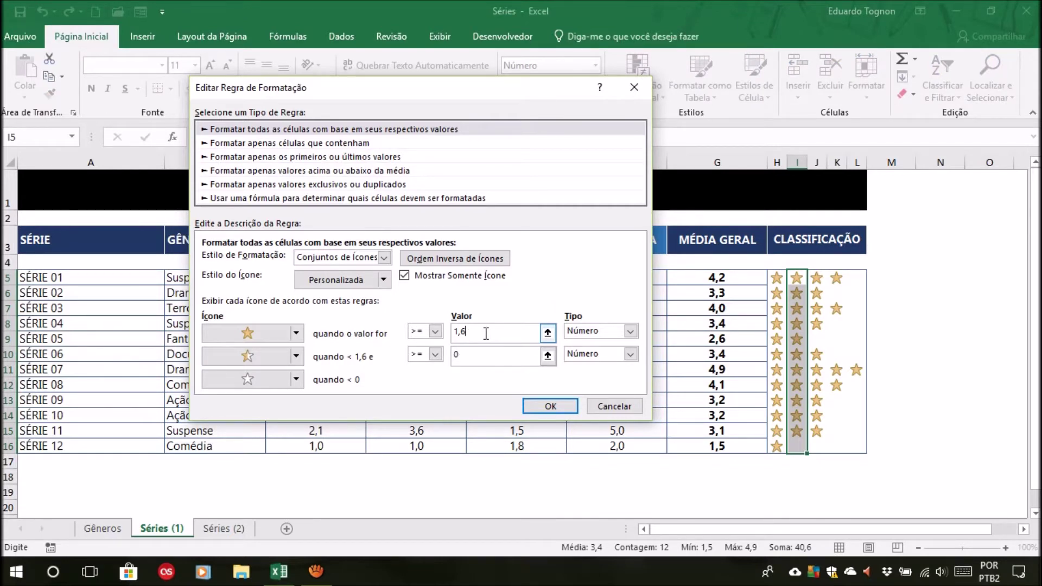
left_click(458, 355)
key("BackSpace")
left_click(543, 407)
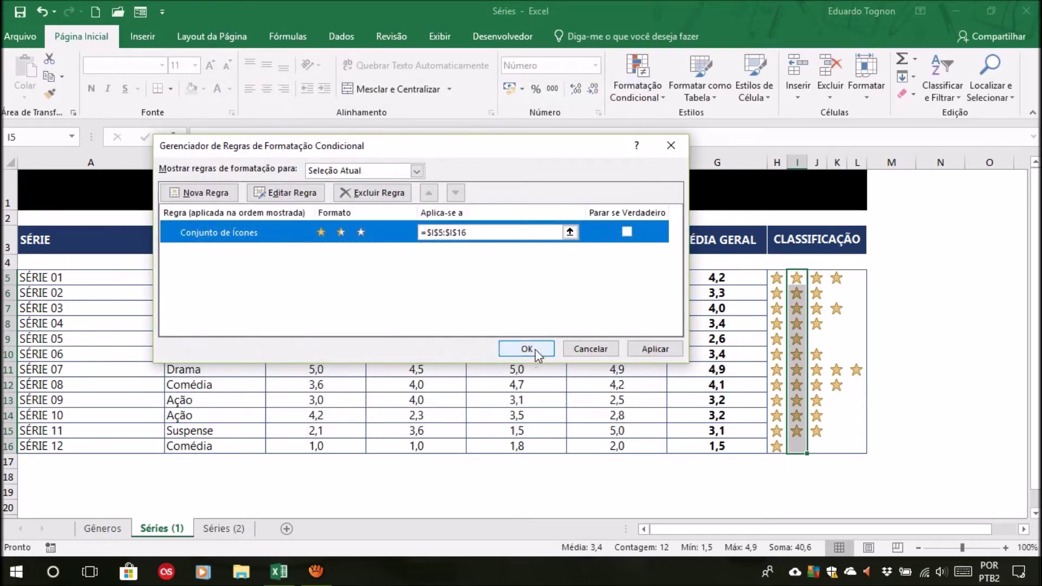
left_click(535, 350)
Step: Copy I5:I16 and paste it onto J5:K16, then inspect the pasted rating cells
key("ctrl+c")
left_click(939, 353)
left_click_drag(816, 277, 835, 446)
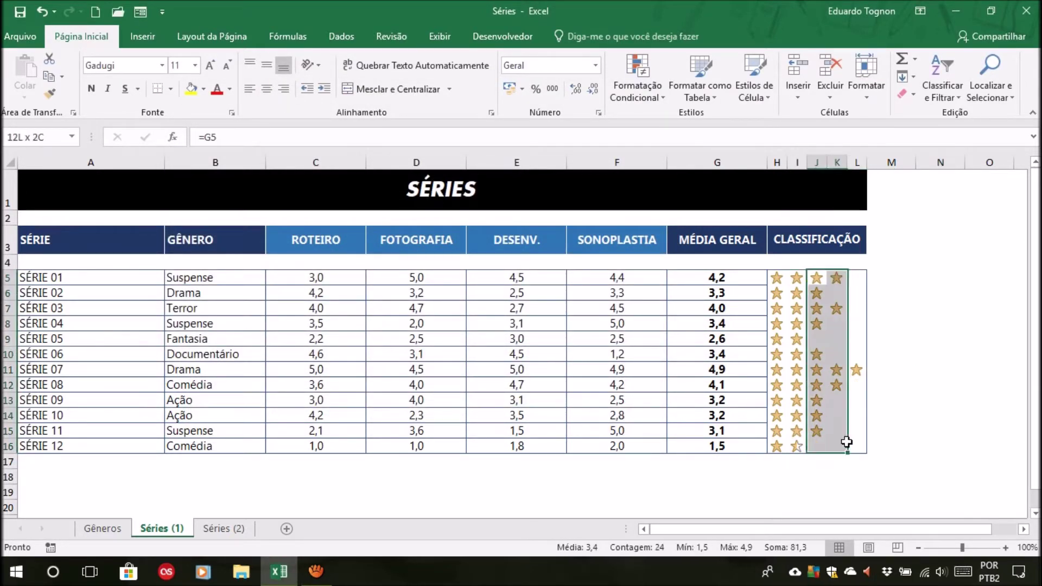
key("ctrl+v")
left_click(830, 287)
left_click(832, 276)
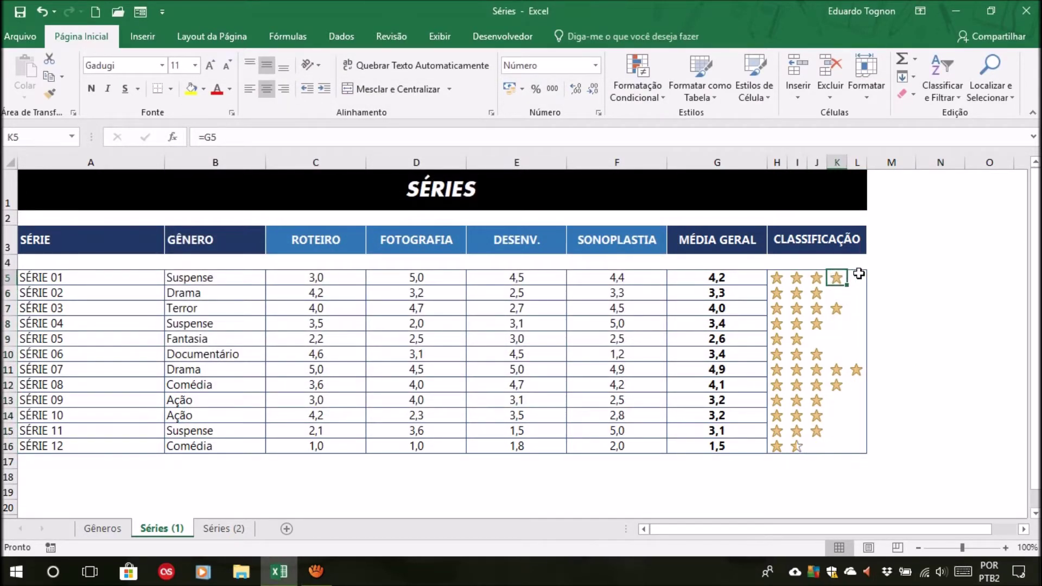
left_click(857, 272)
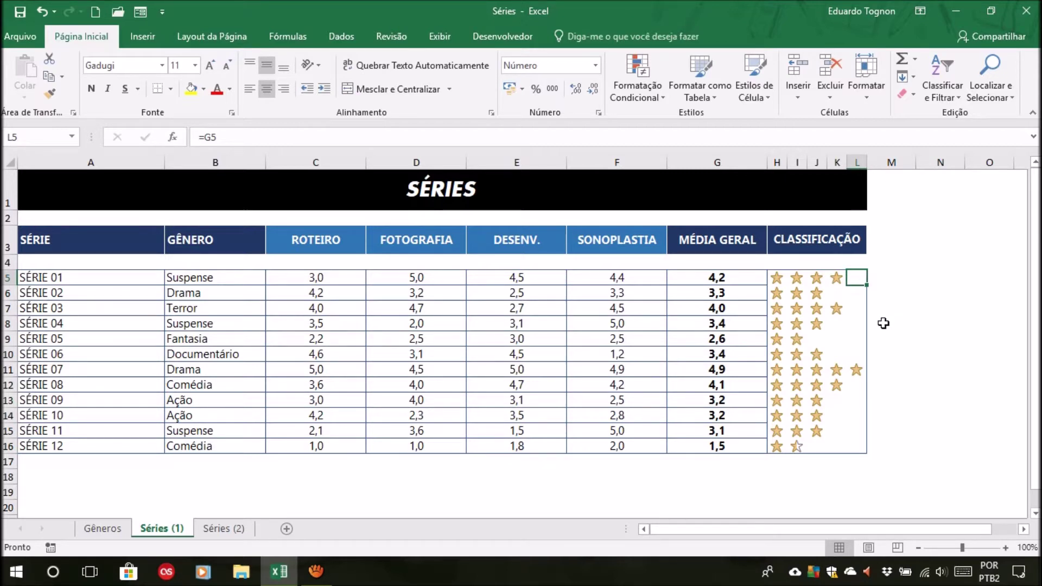
mouse_move(819, 277)
left_mouse_down()
mouse_move(832, 452)
mouse_move(827, 430)
left_mouse_up()
left_click(781, 312)
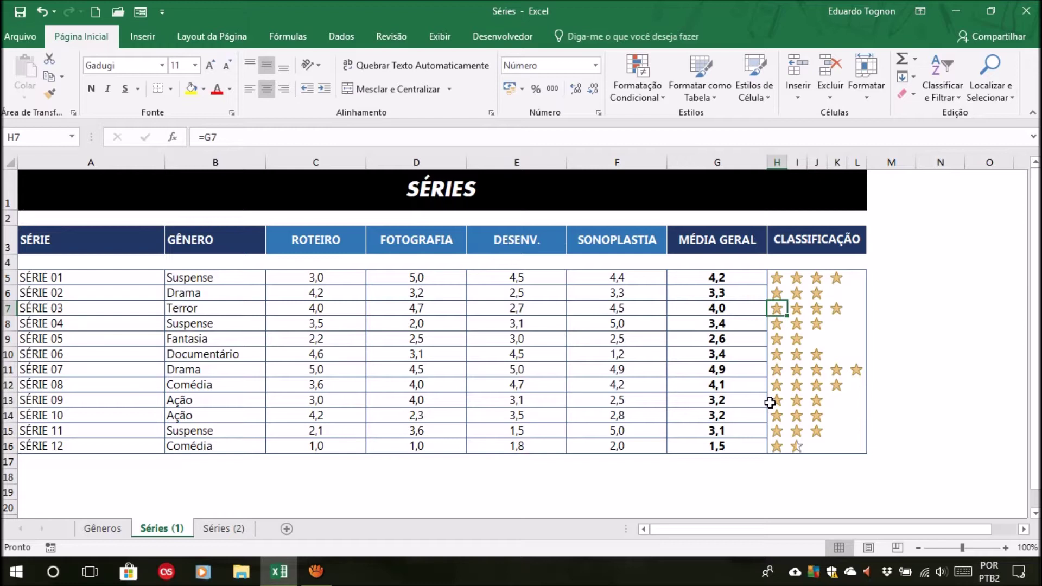
Step: Return to Séries (2) and inspect SÉRIE 01's ROTEIRO score and its H5, I5, J5 rating formulas
left_click(224, 529)
left_click(977, 359)
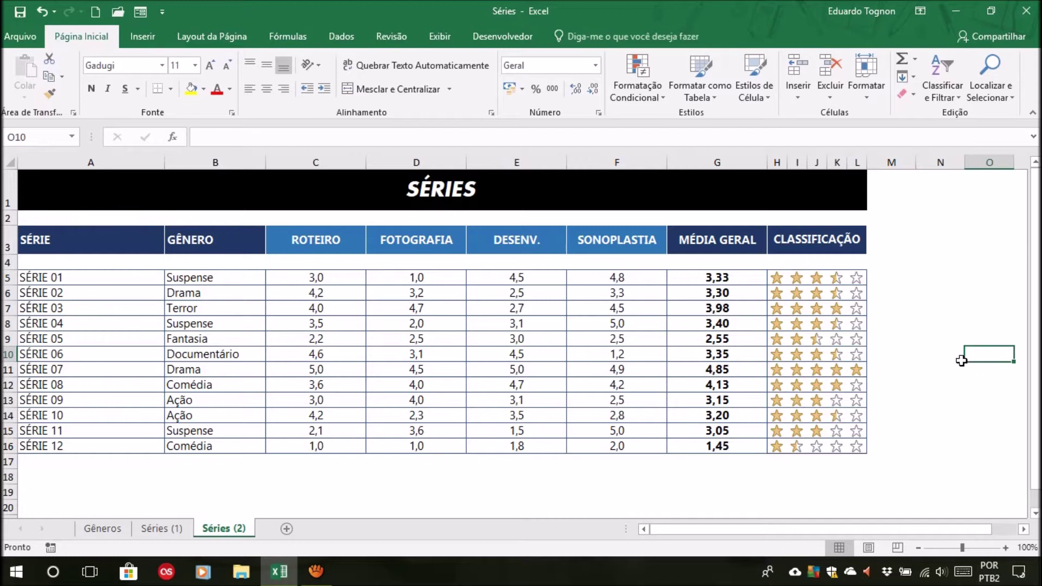
left_click(338, 278)
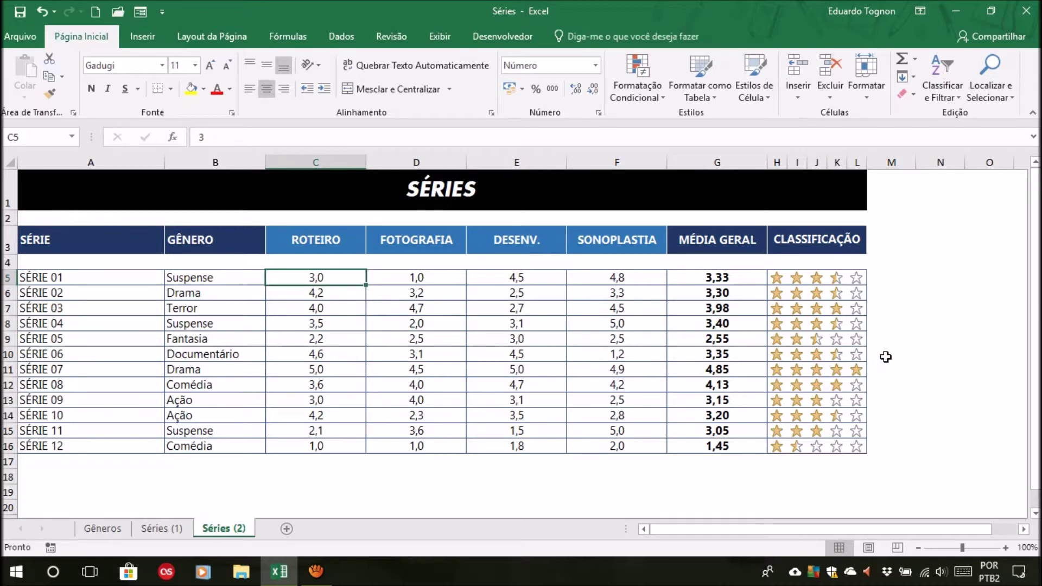
left_click(776, 280)
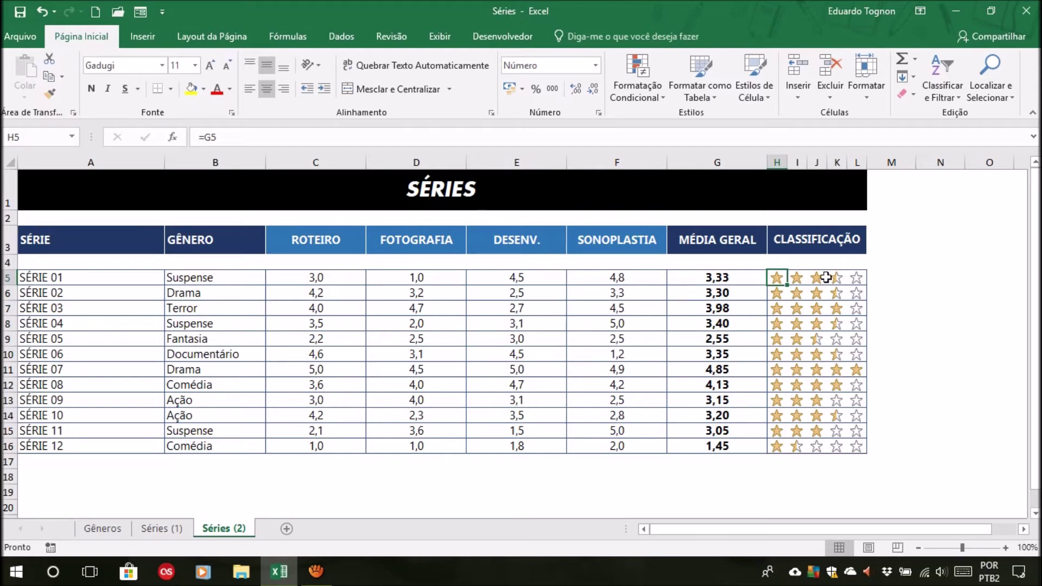
left_click(800, 276)
left_click(814, 275)
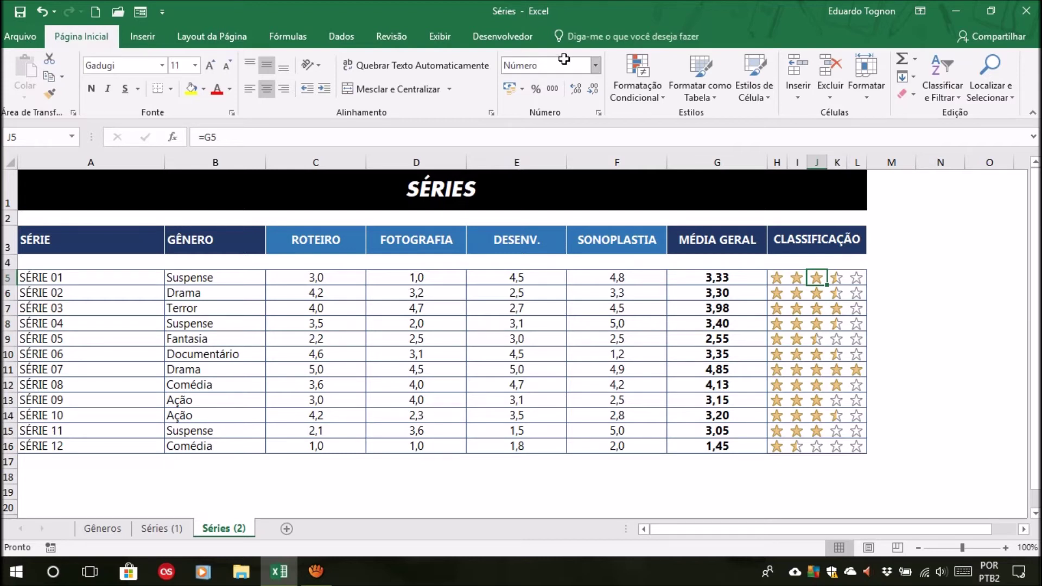
left_click(636, 79)
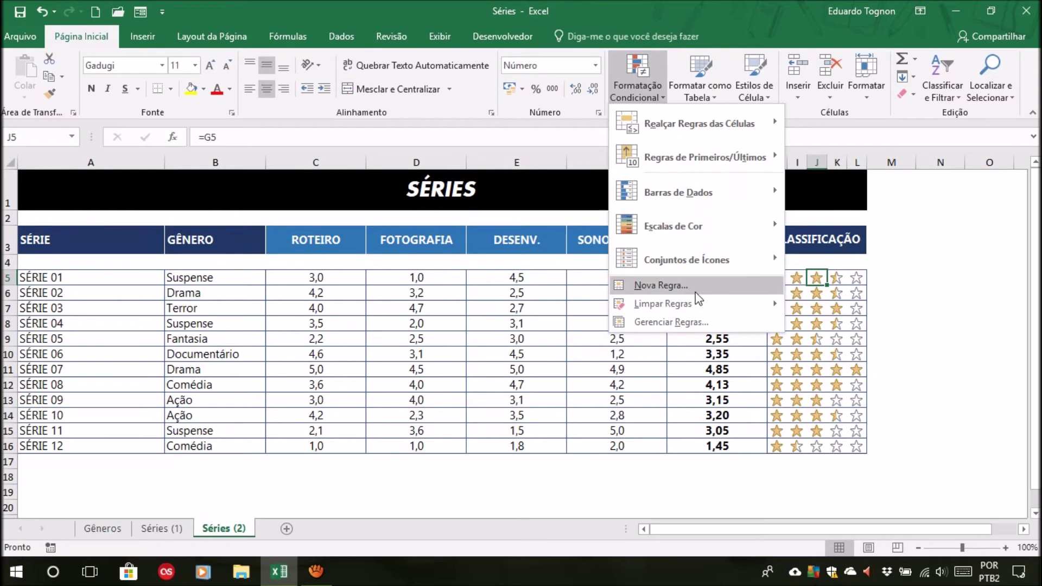
left_click(659, 285)
left_click(384, 277)
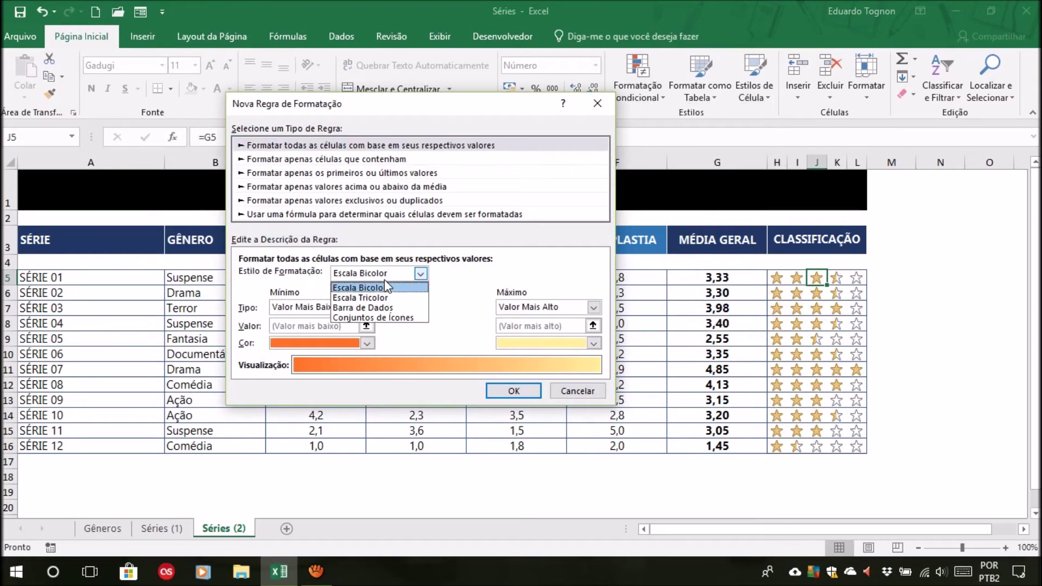
left_click(378, 320)
left_click(420, 296)
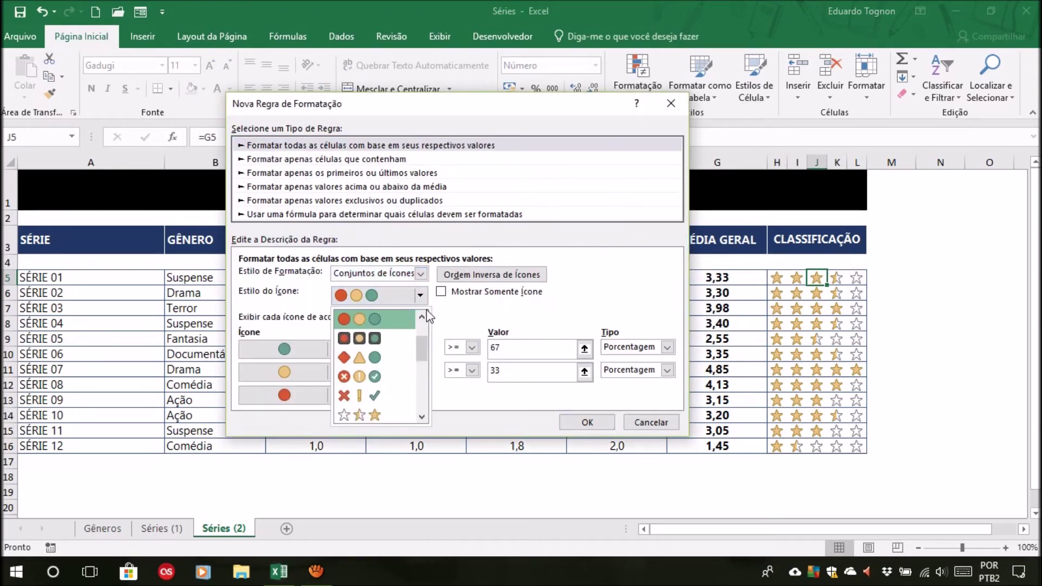
left_click_drag(420, 341, 420, 393)
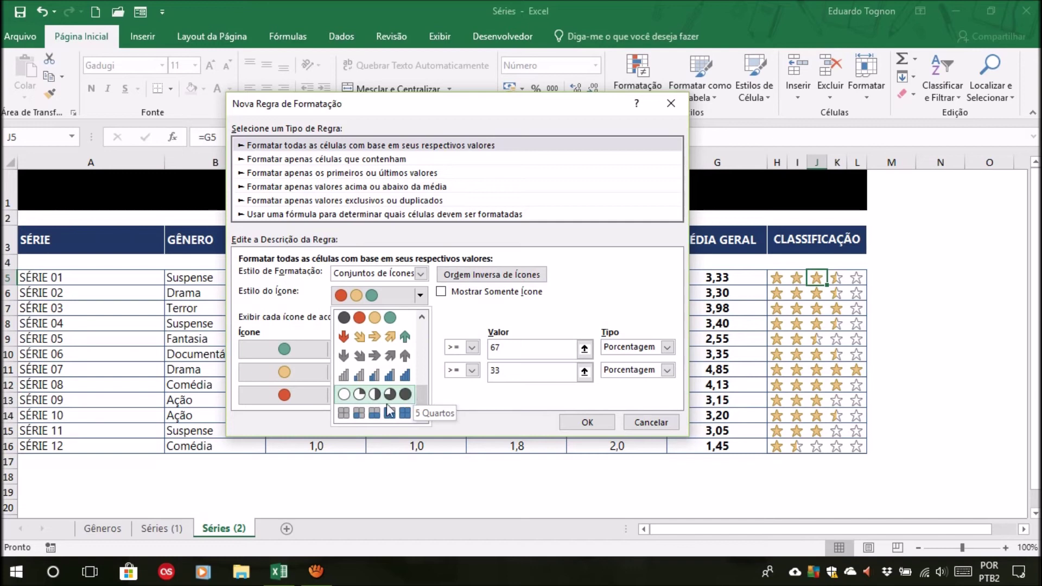
left_click_drag(418, 401, 420, 390)
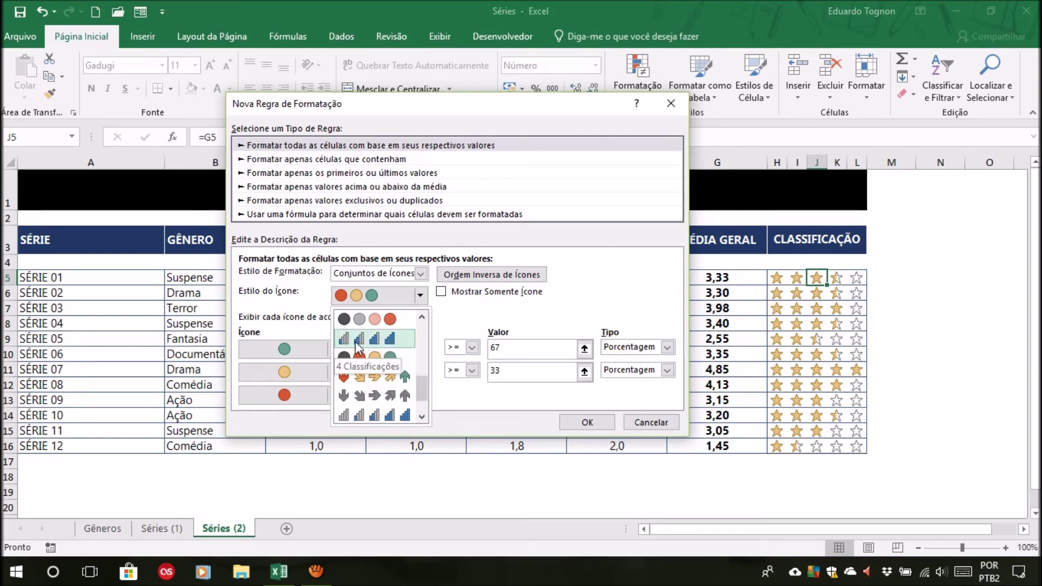
left_click_drag(420, 380, 426, 326)
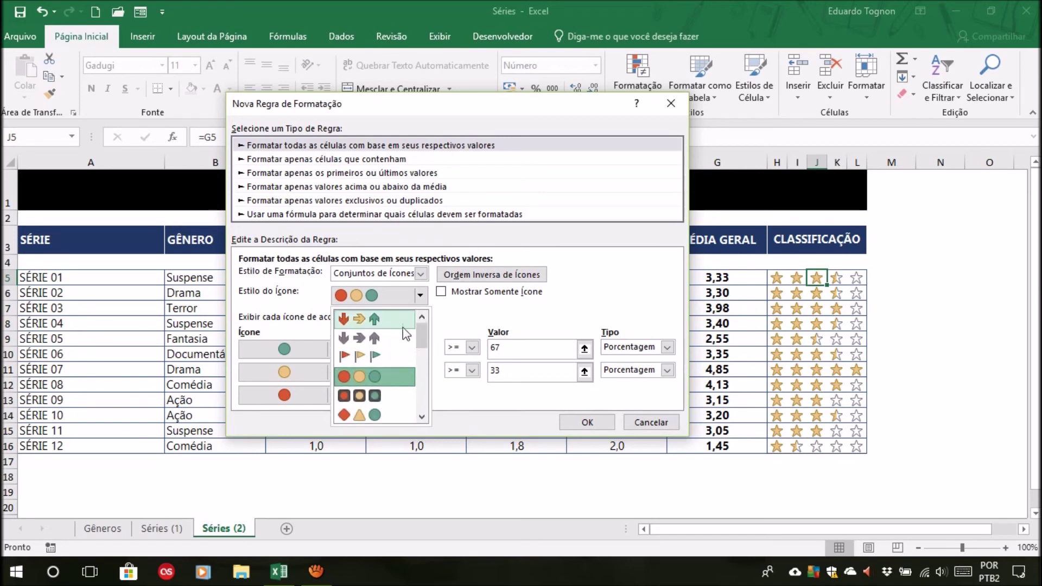
left_click_drag(426, 326, 422, 351)
left_click(640, 422)
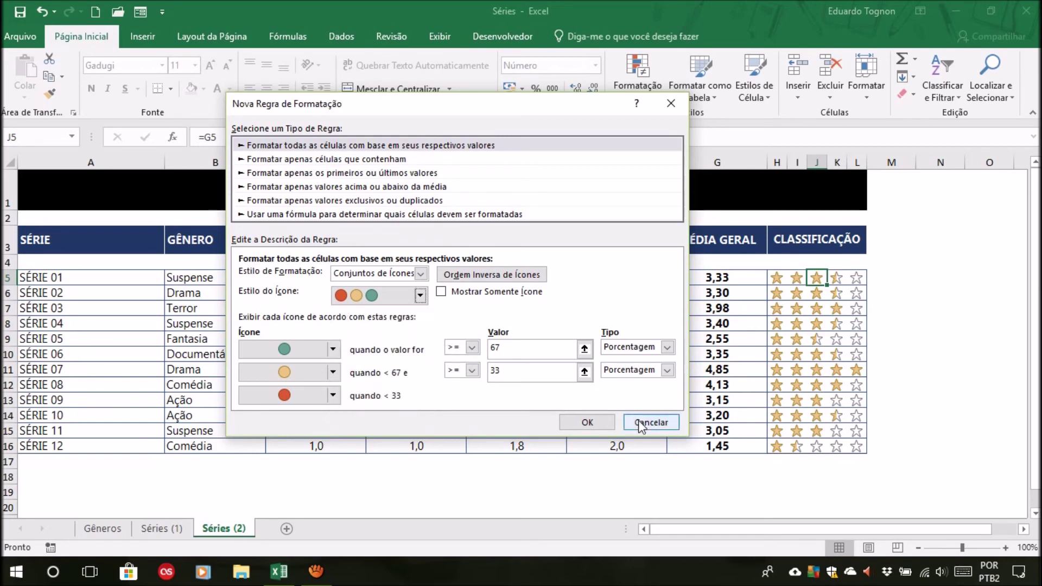
left_click(639, 423)
left_click(942, 442)
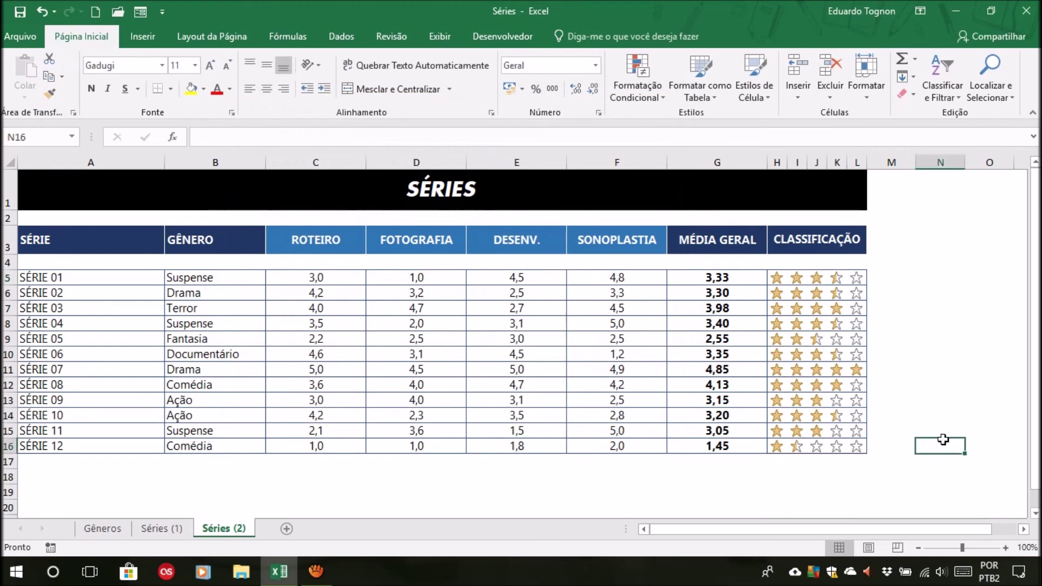